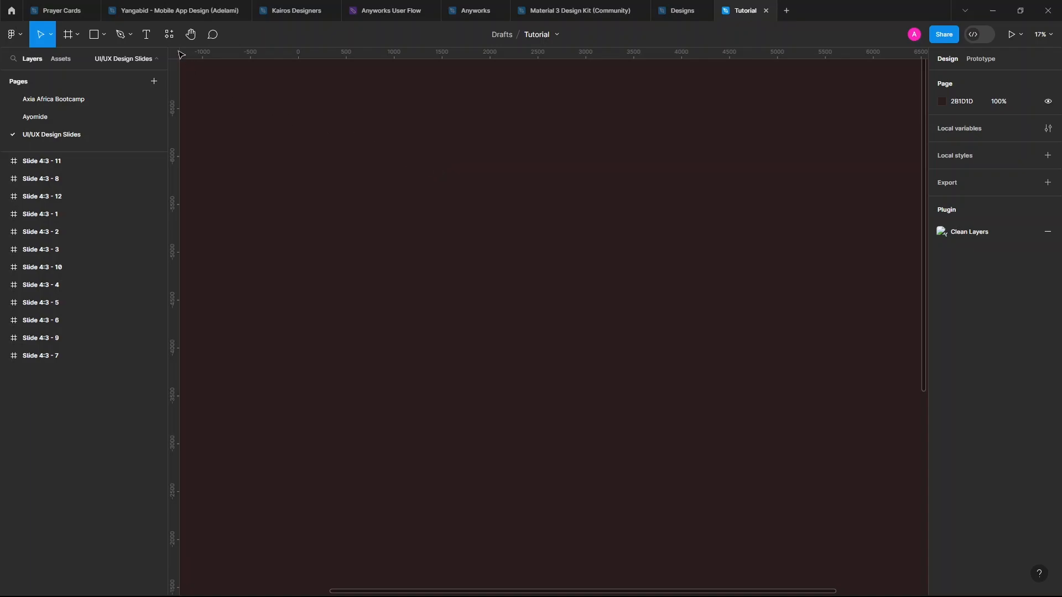
Search the plugins for "Remove" and view the details of the Remove BG plugin
{"action": "left_click", "coordinate": [166, 38]}
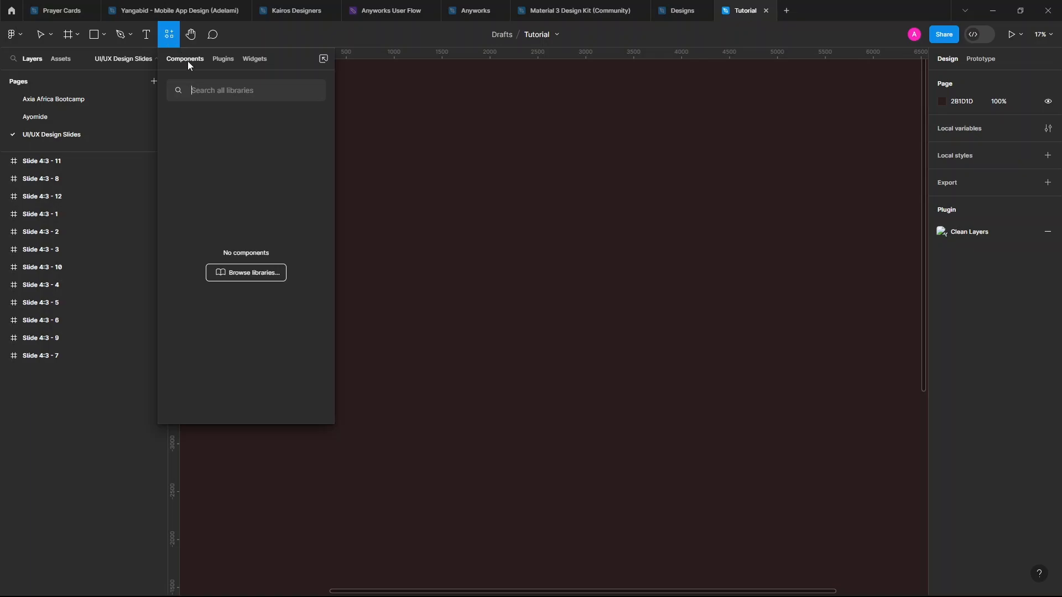
{"action": "left_click", "coordinate": [225, 62]}
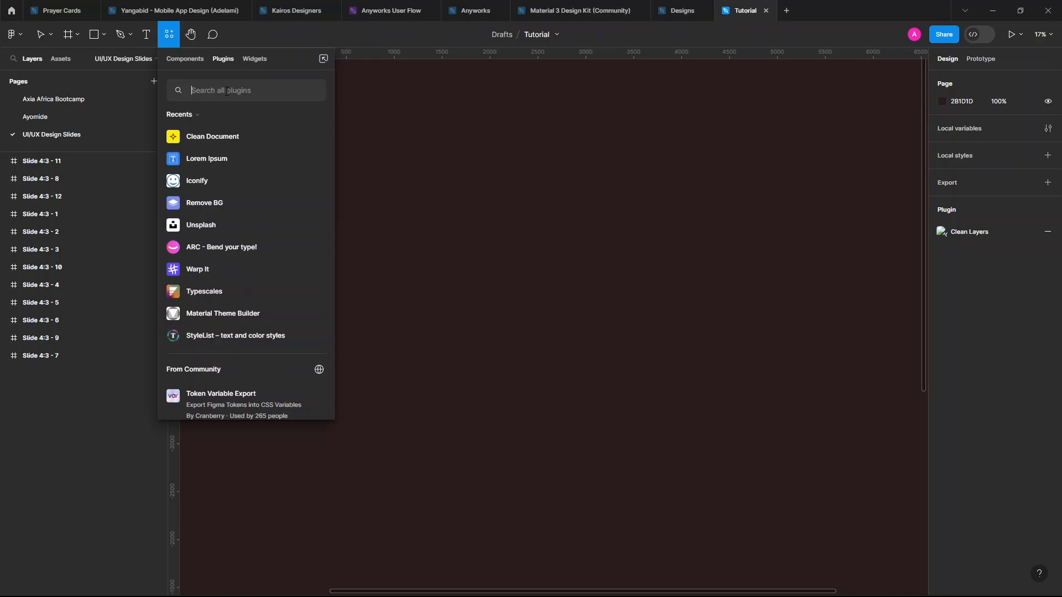
{"action": "type", "text": "Remove"}
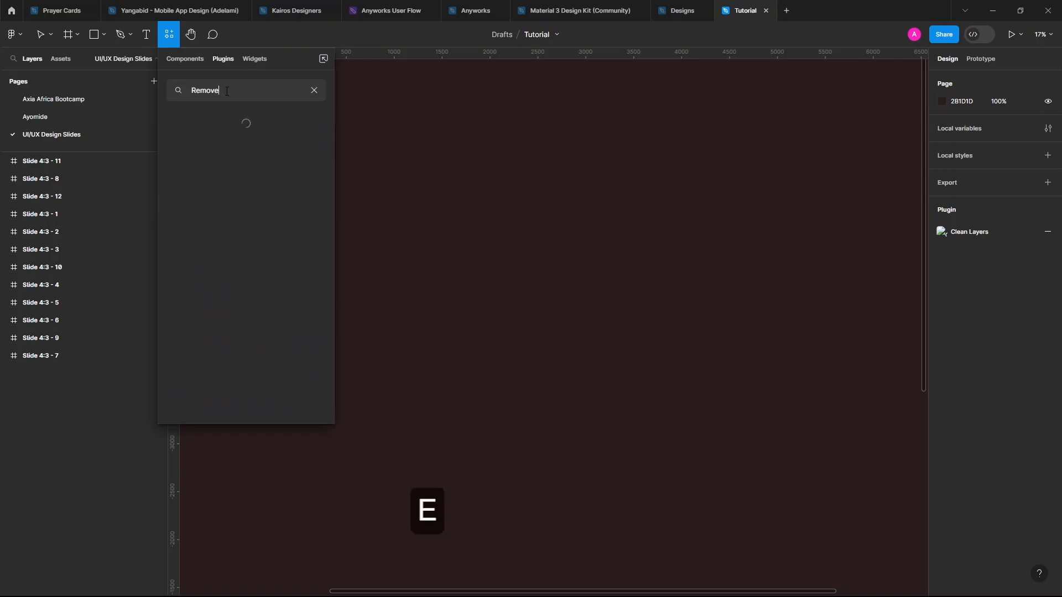
{"action": "mouse_move", "coordinate": [216, 138]}
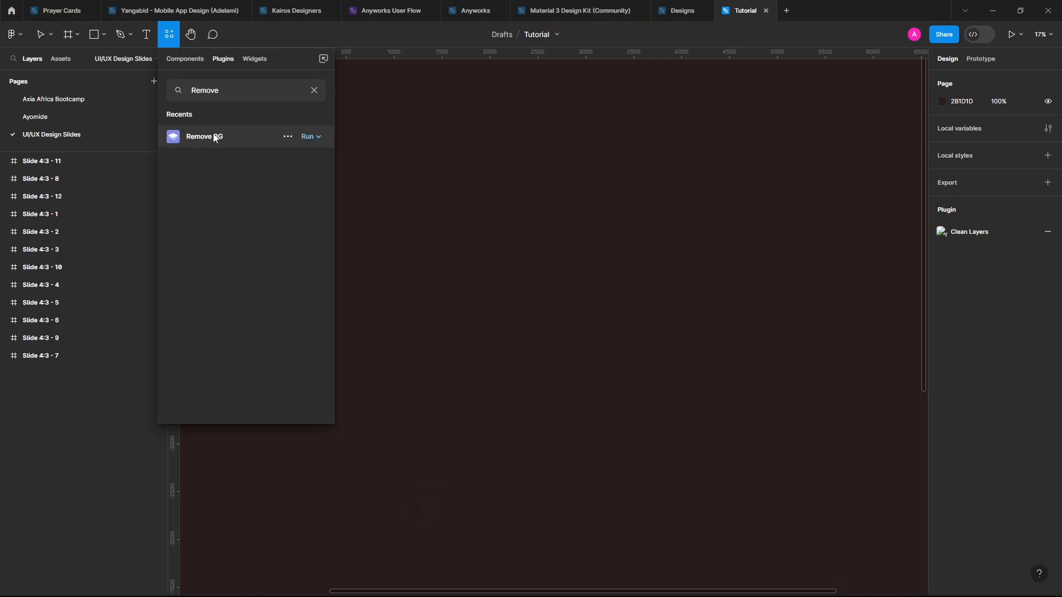
{"action": "left_click", "coordinate": [216, 138]}
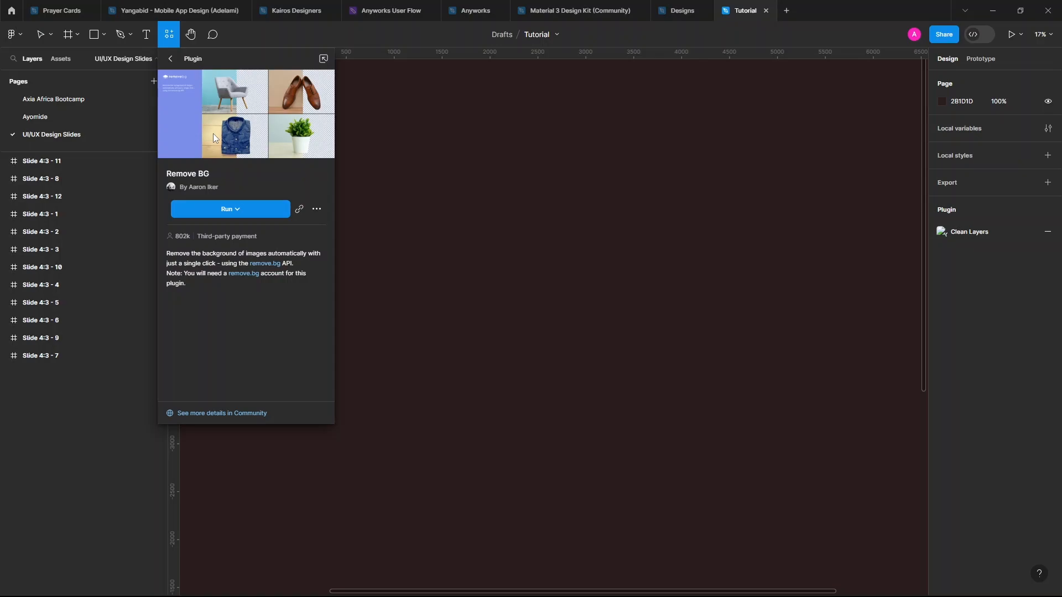
{"action": "left_click", "coordinate": [536, 232]}
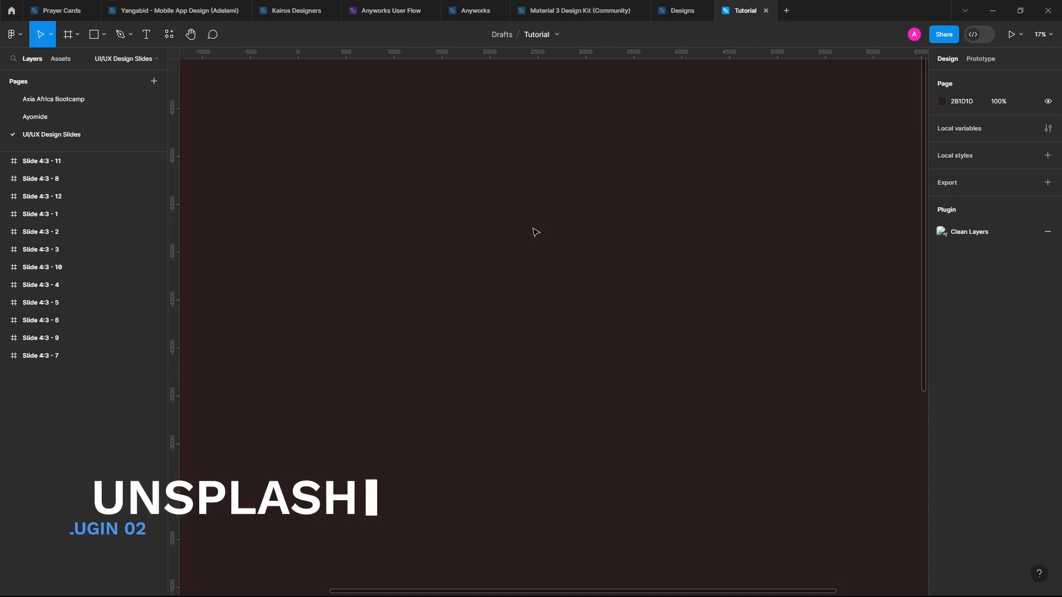
Search the plugins for "Unsplash" and run the Unsplash plugin
{"action": "key", "text": "ctrl"}
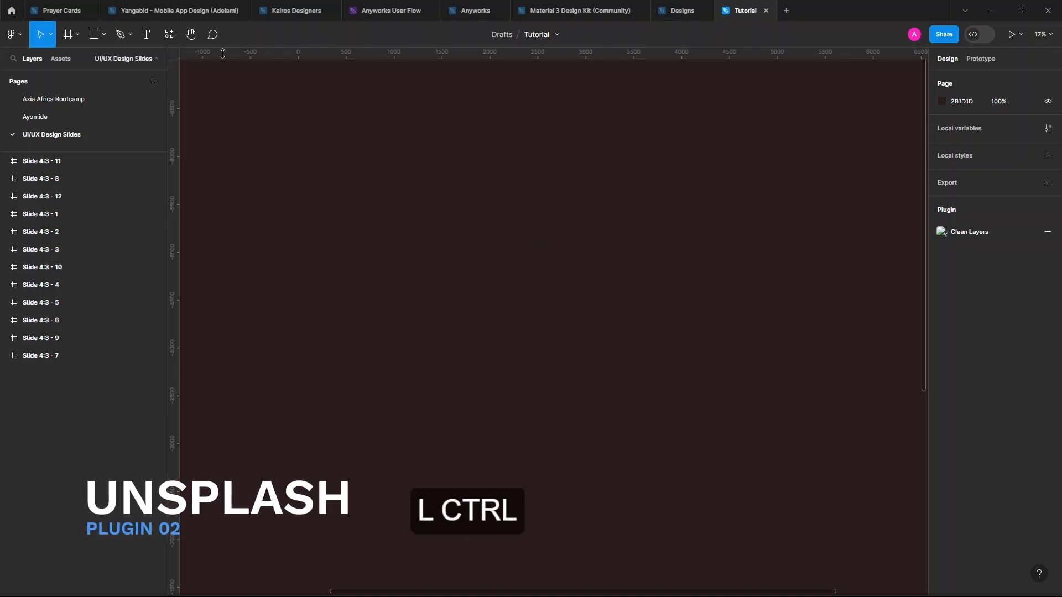
{"action": "left_click", "coordinate": [166, 35]}
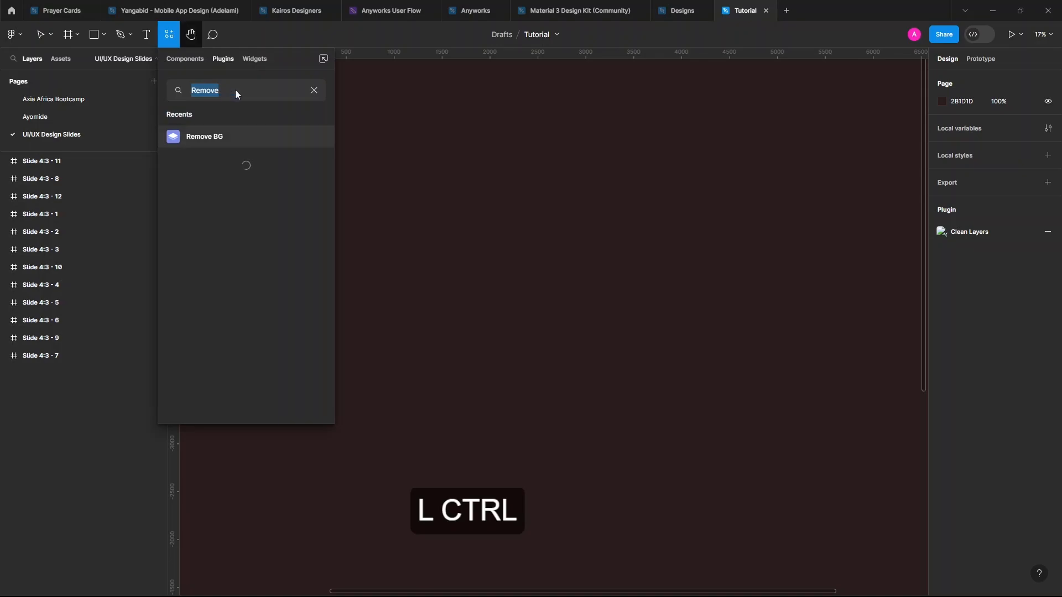
{"action": "type", "text": "Unspls"}
{"action": "key", "text": "BackSpace"}
{"action": "type", "text": "ash"}
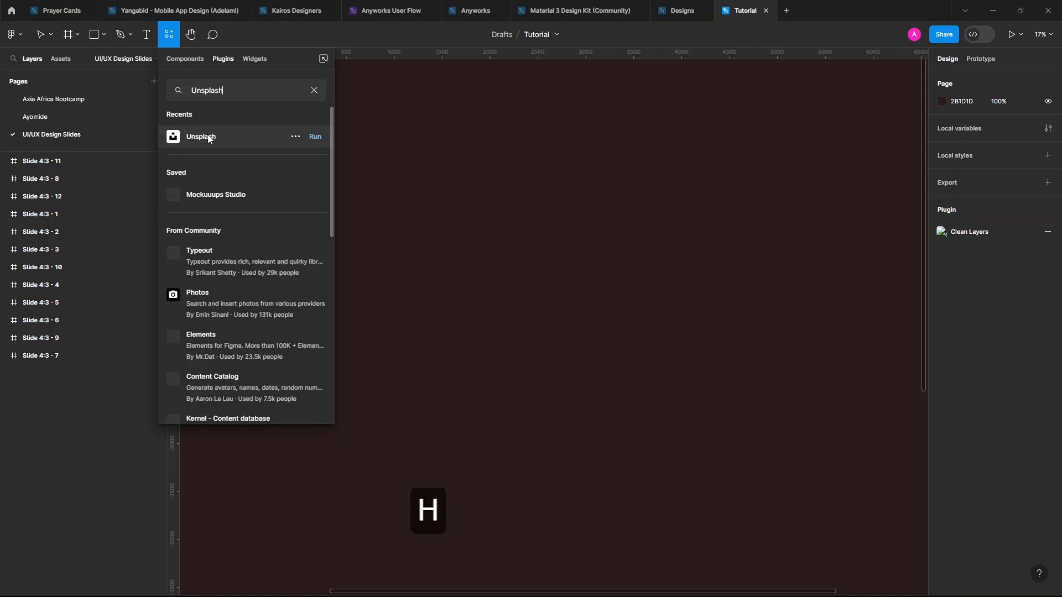
{"action": "left_click", "coordinate": [208, 138]}
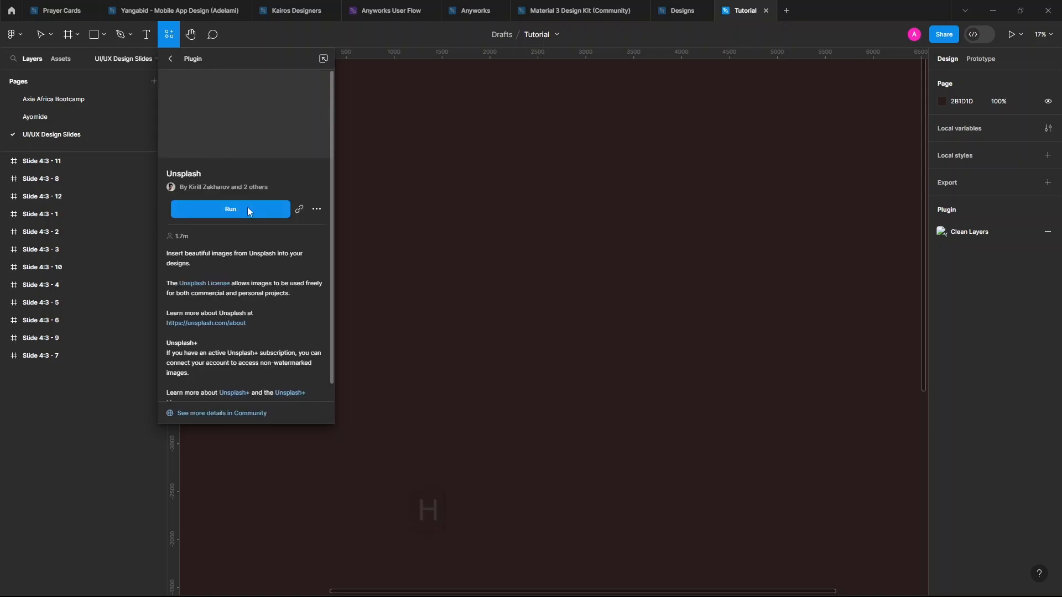
{"action": "left_click", "coordinate": [248, 208]}
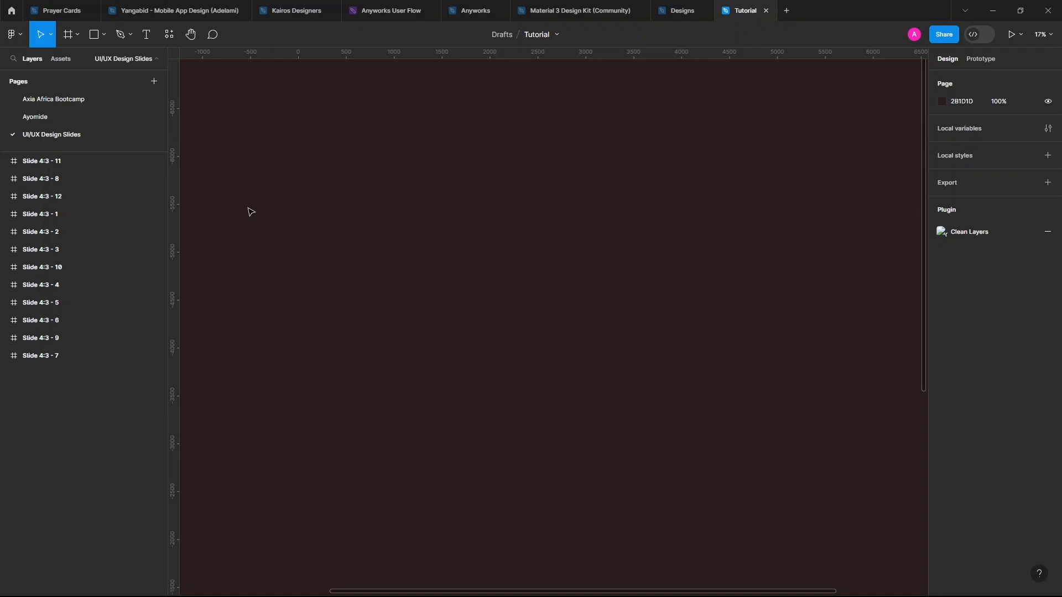
{"action": "key", "text": "ctrl+alt+p"}
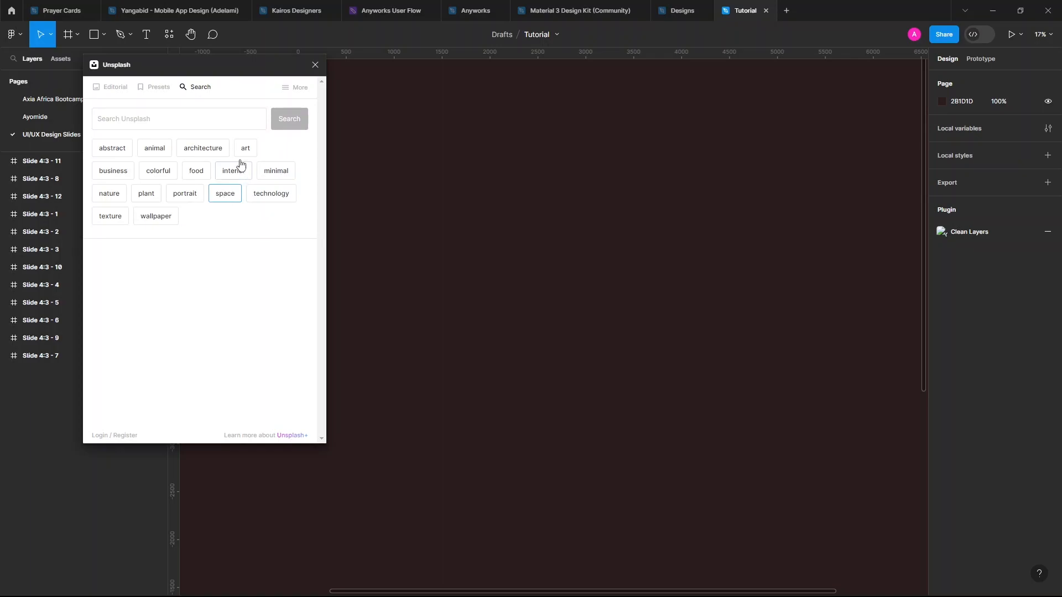
Search Unsplash for "Flower", then insert the white daisy photo with the dark background and select it on the canvas
{"action": "left_click", "coordinate": [209, 128]}
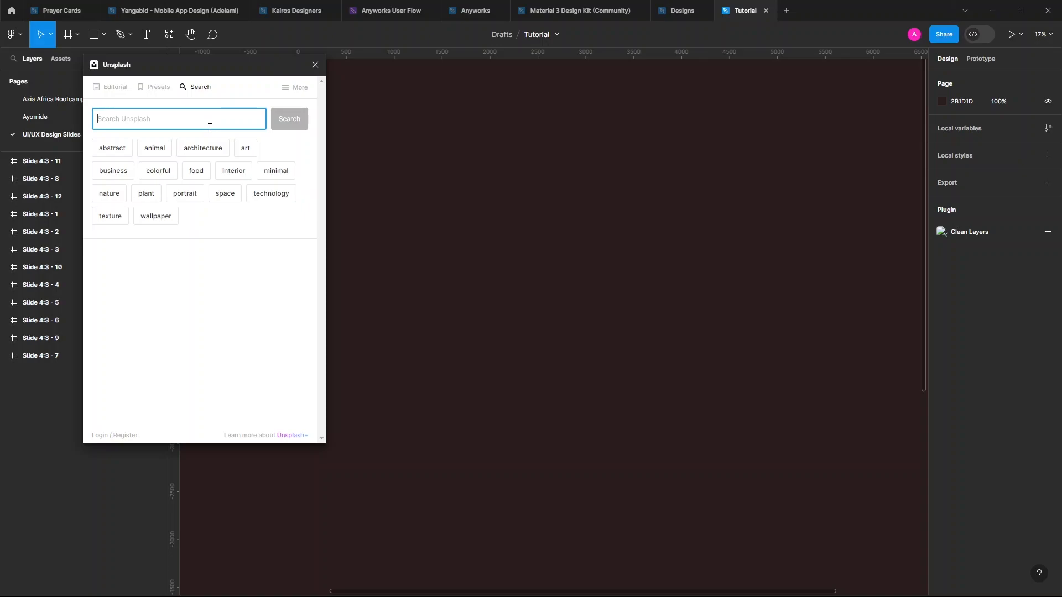
{"action": "type", "text": "Flower"}
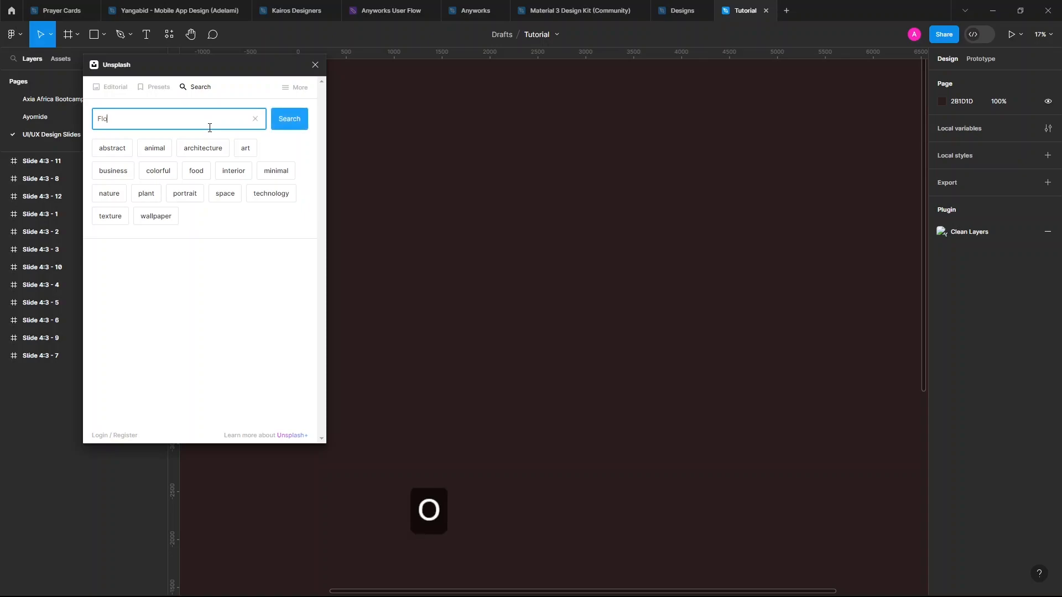
{"action": "left_click", "coordinate": [287, 120]}
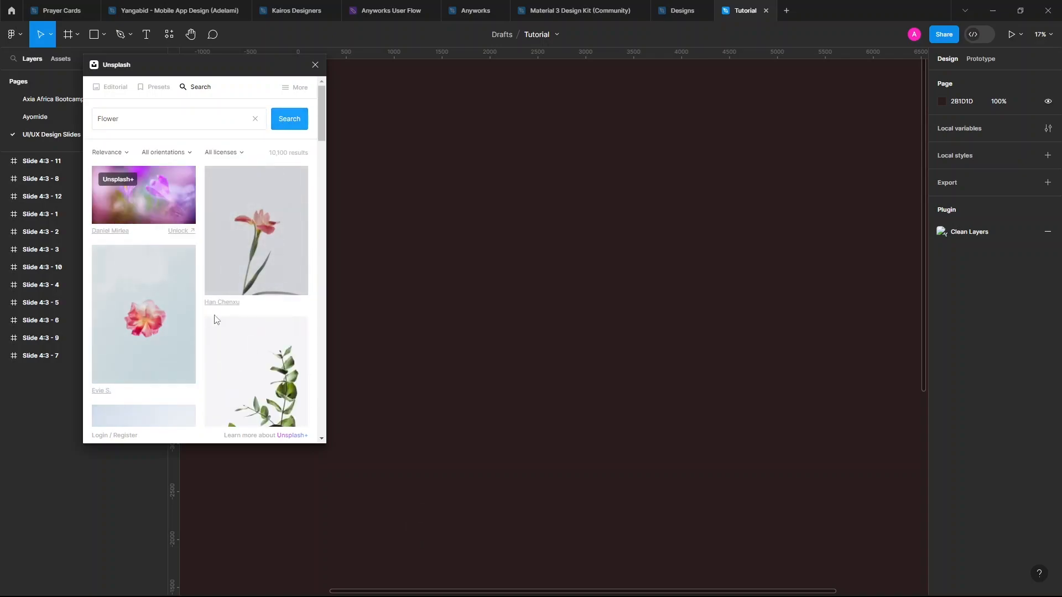
{"action": "scroll", "coordinate": [214, 314], "scroll_direction": "down", "scroll_amount": 5}
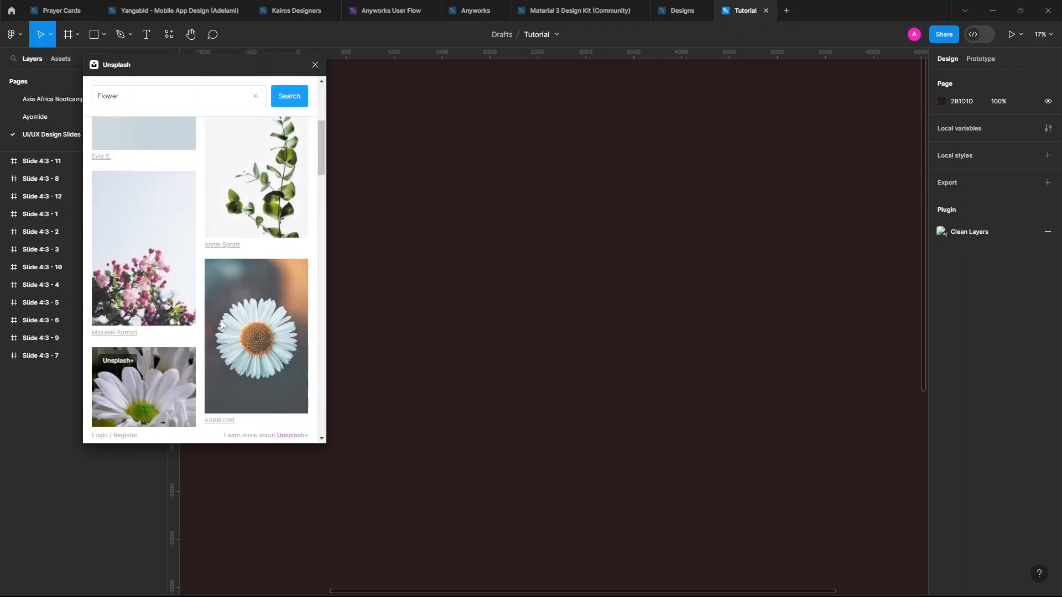
{"action": "left_click", "coordinate": [234, 329]}
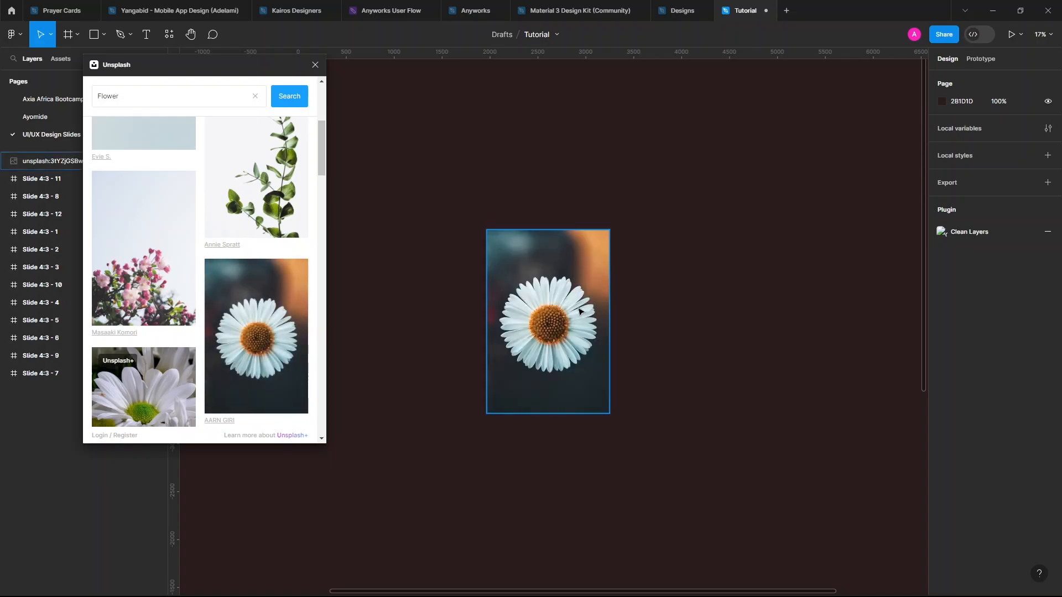
{"action": "left_click", "coordinate": [579, 311]}
{"action": "key", "text": "shift+2"}
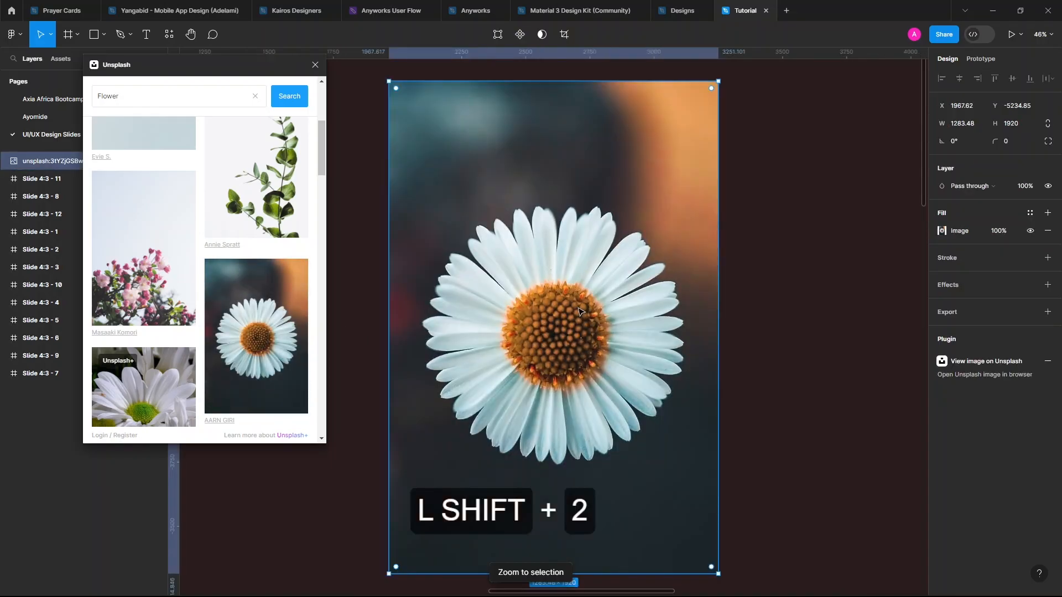
{"action": "key", "text": "ctrl+p"}
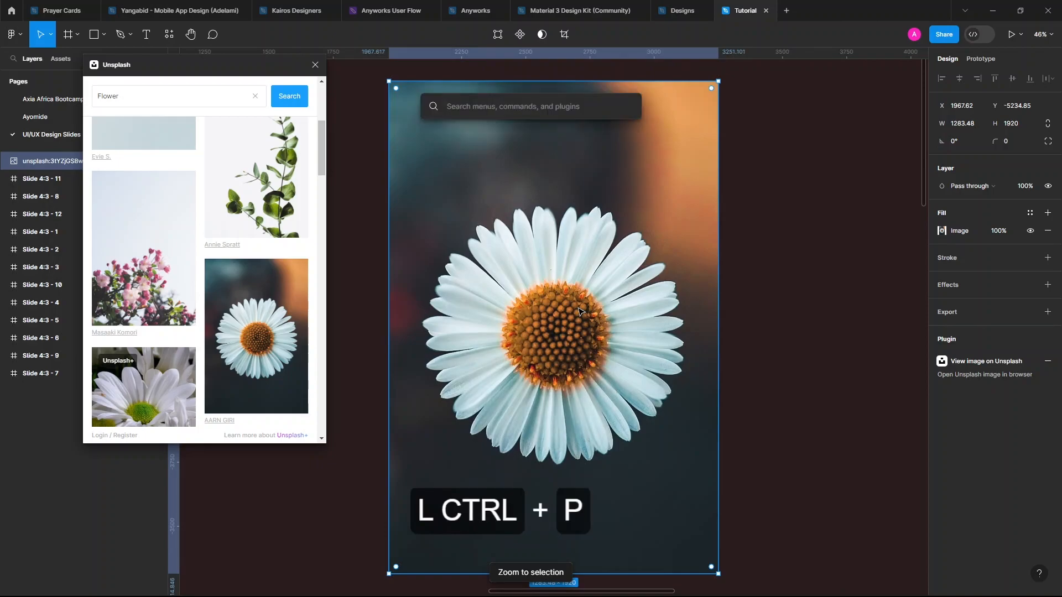
{"action": "type", "text": "rem"}
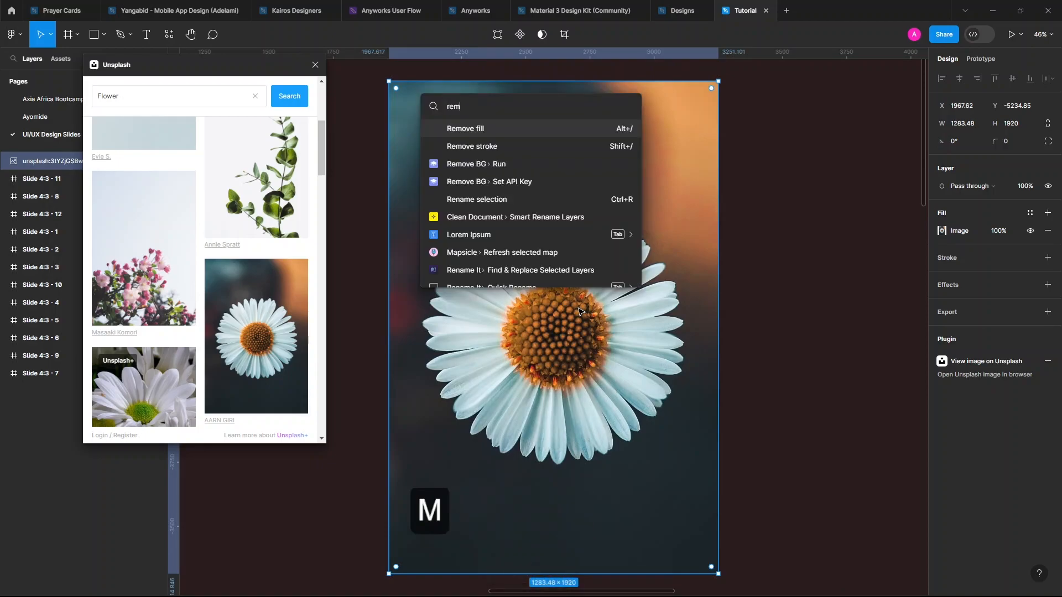
{"action": "key", "text": "BackSpace"}
{"action": "key", "text": "BackSpace"}
{"action": "key", "text": "BackSpace"}
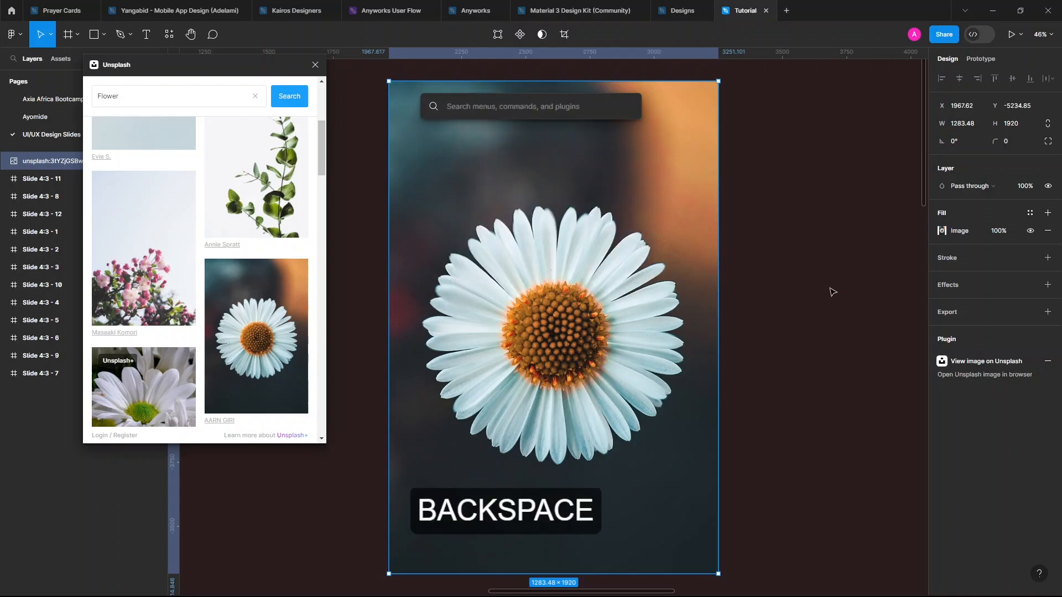
{"action": "left_click", "coordinate": [832, 291]}
Try to run the Remove BG plugin with no layer selected
{"action": "key", "text": "ctrl+p"}
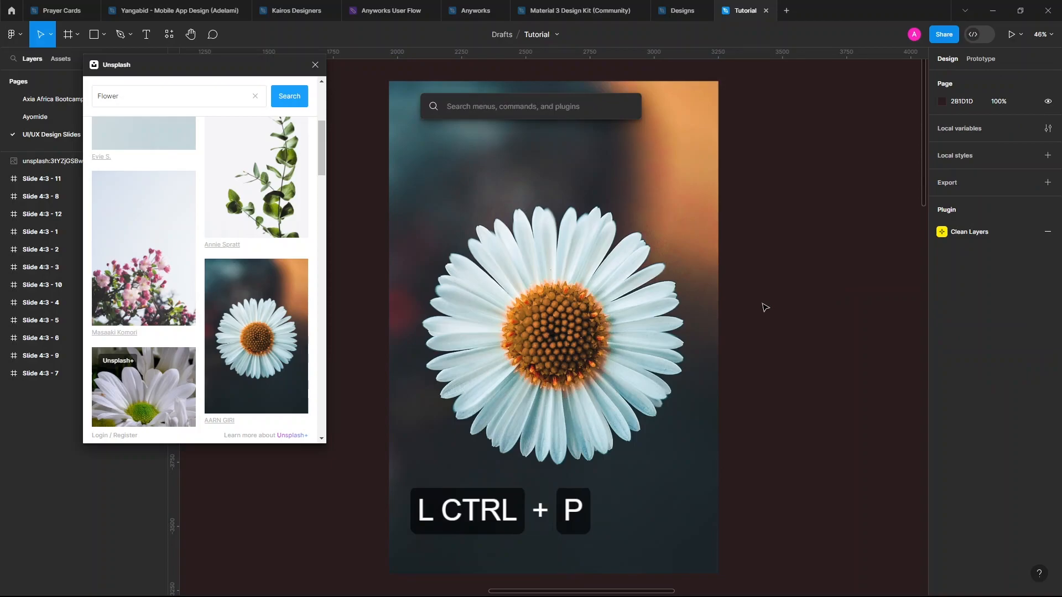
{"action": "type", "text": "remove"}
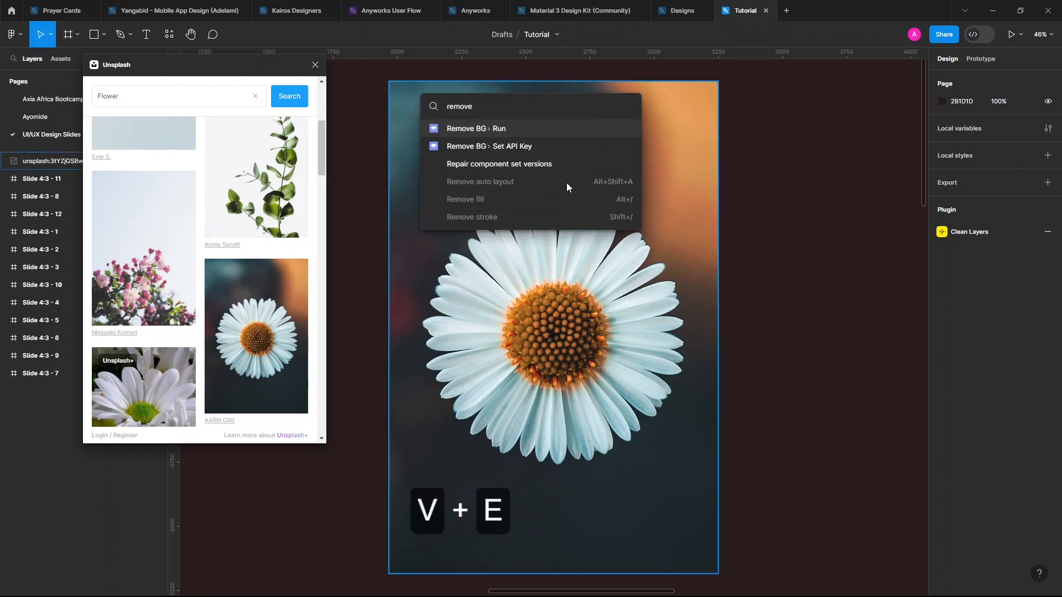
{"action": "left_click", "coordinate": [504, 131]}
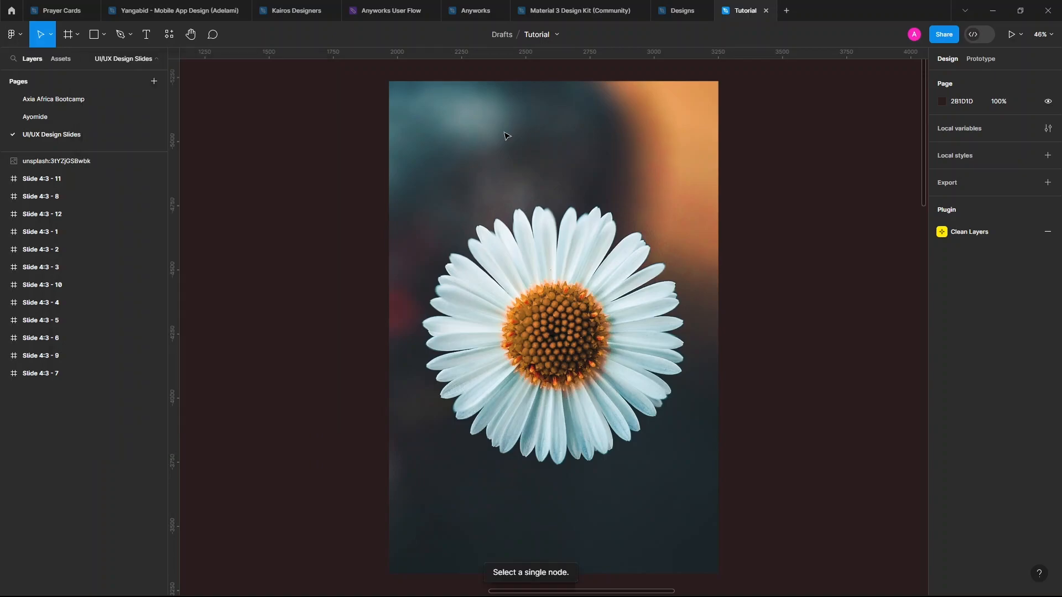
Select the daisy photo and remove its background by rerunning the Remove BG plugin
{"action": "left_click", "coordinate": [506, 135]}
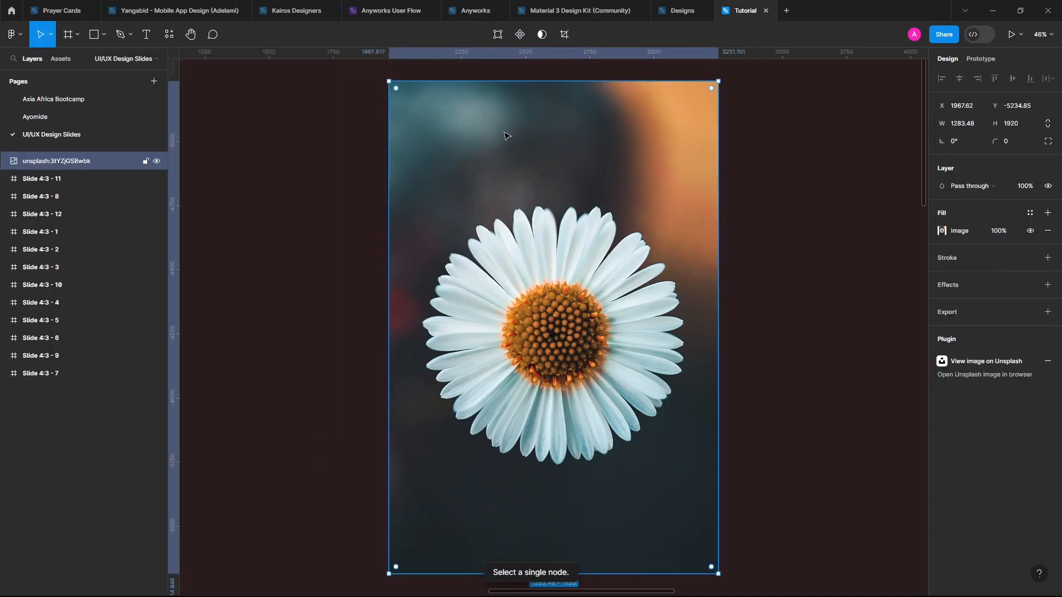
{"action": "key", "text": "ctrl+p"}
{"action": "key", "text": "Return"}
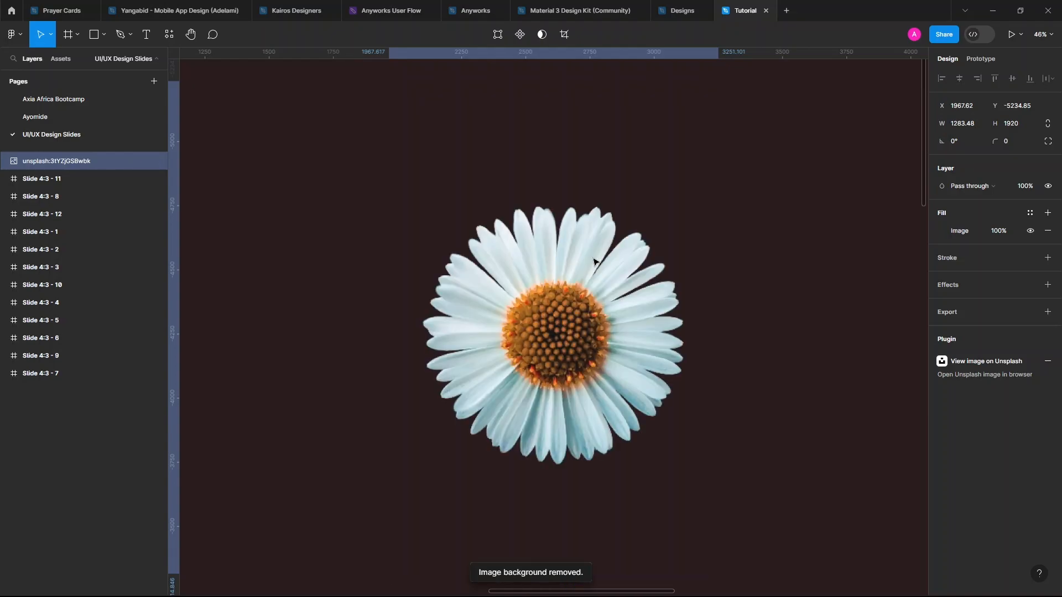
Move the cut-out daisy sideways on the canvas, then delete it
{"action": "left_click_drag", "start_coordinate": [657, 309], "coordinate": [679, 314]}
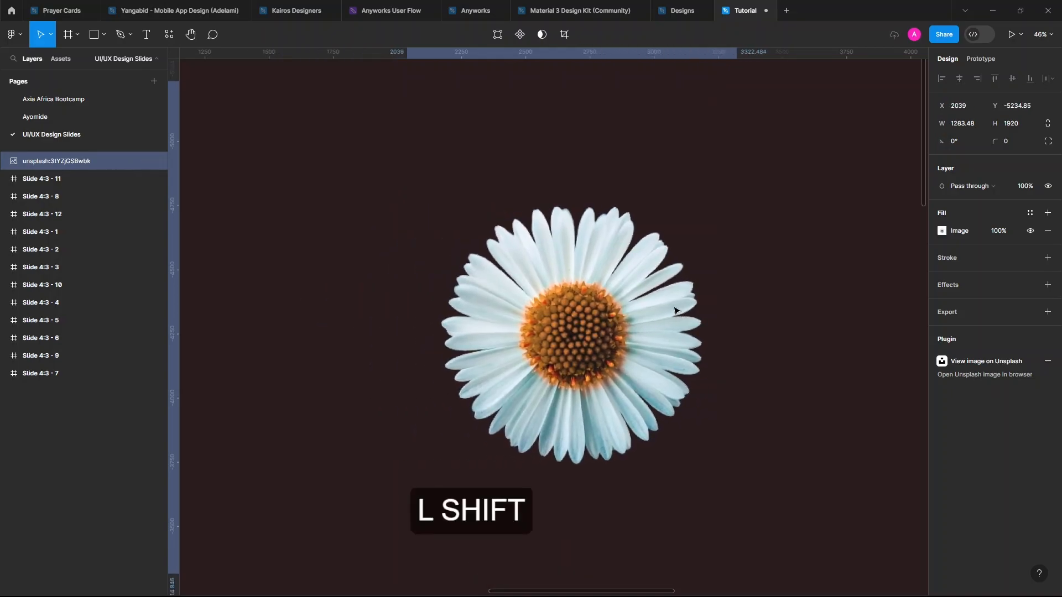
{"action": "key", "text": "ctrl+z"}
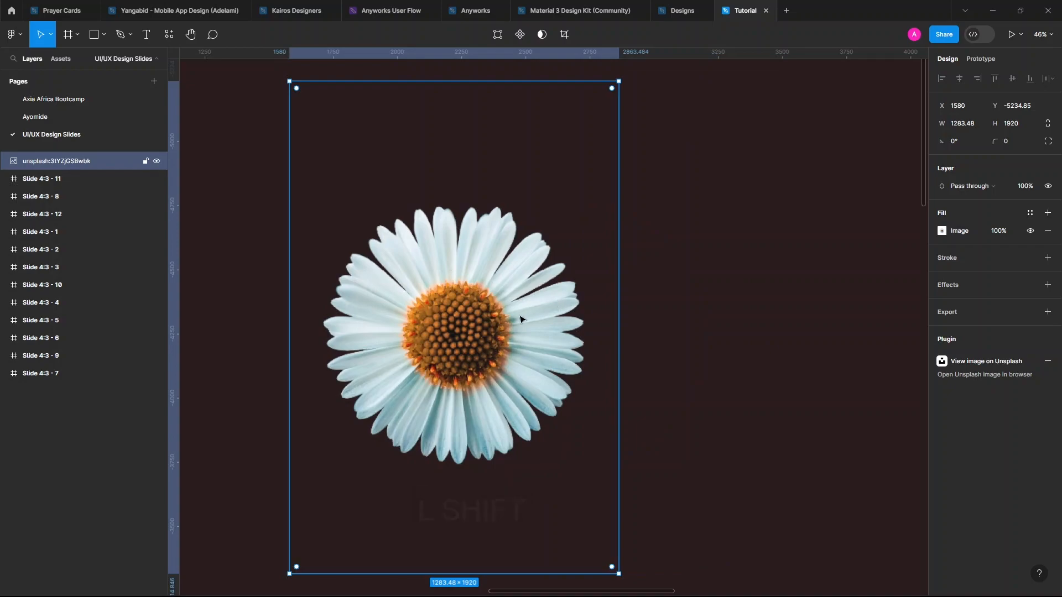
{"action": "key", "text": "Delete"}
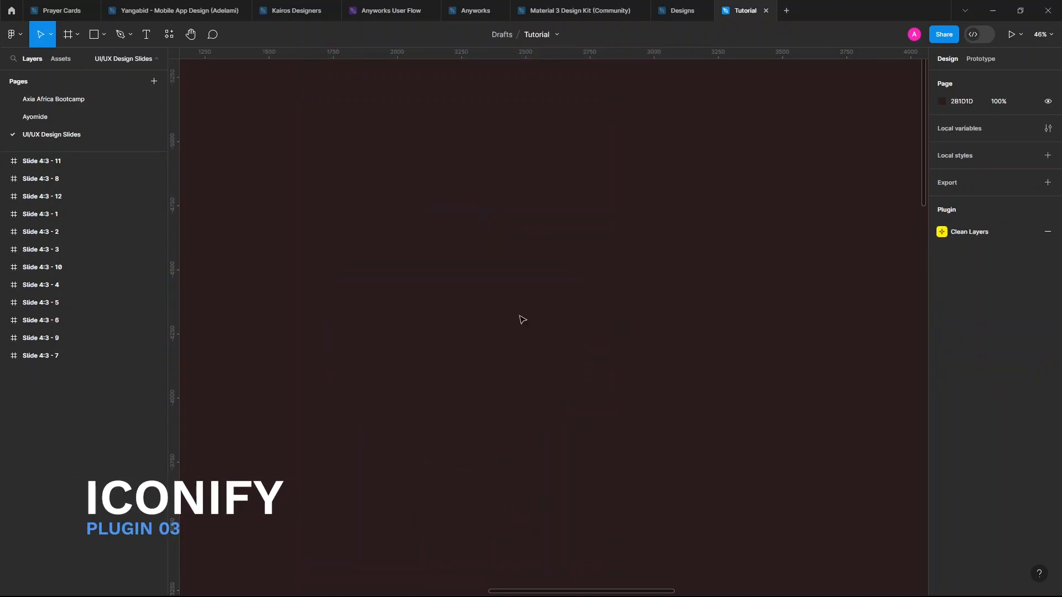
{"action": "key", "text": "ctrl+p"}
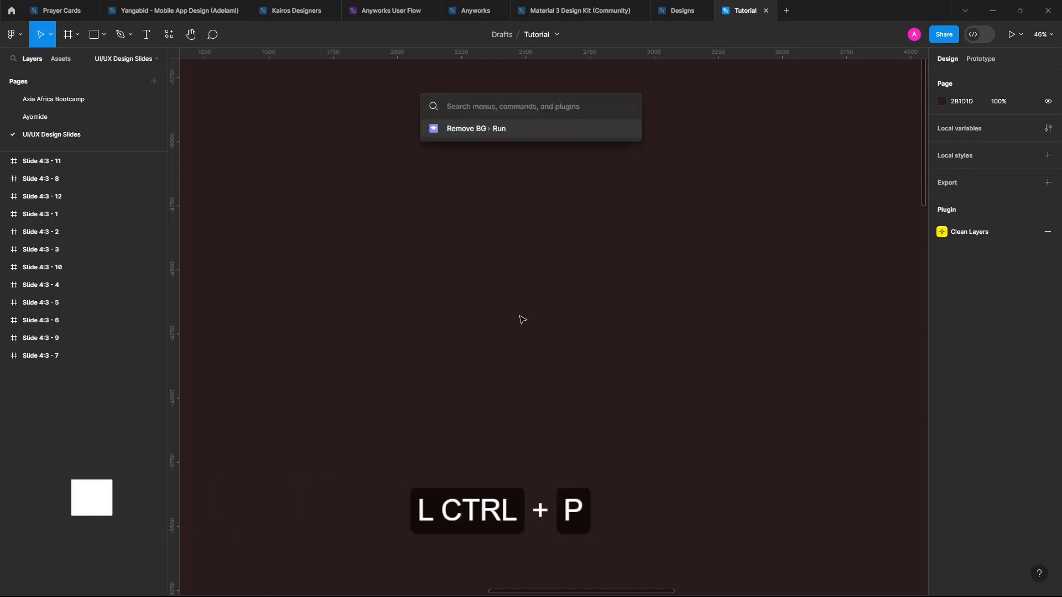
{"action": "type", "text": "icon"}
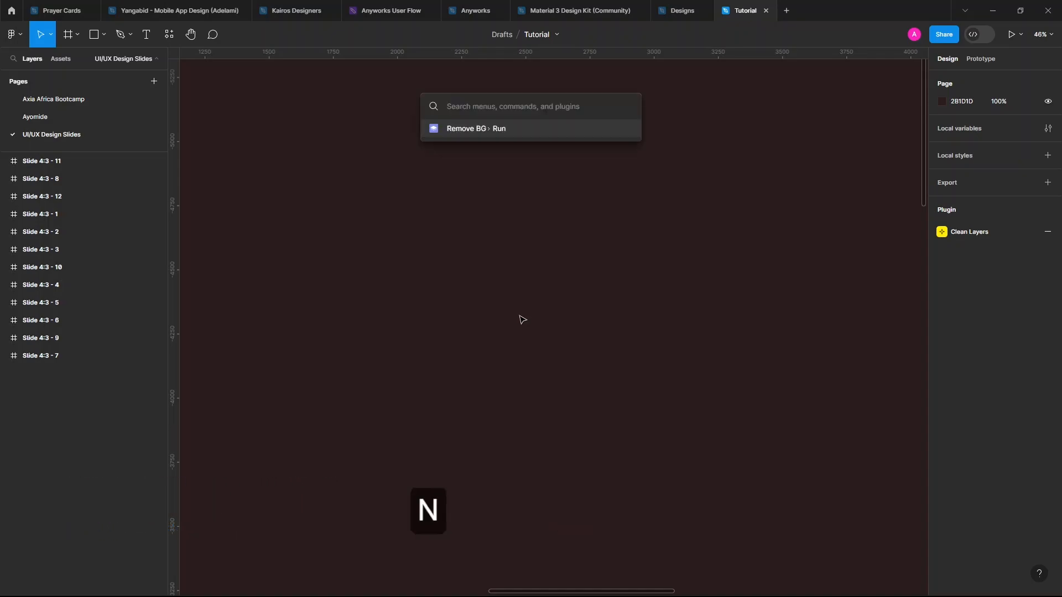
{"action": "key", "text": "ctrl+a"}
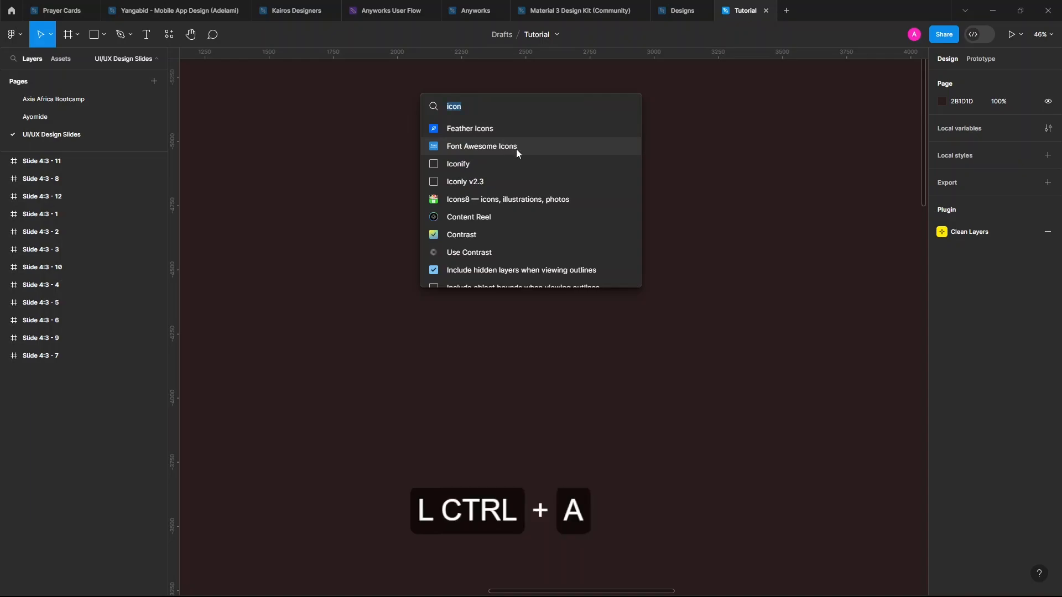
{"action": "key", "text": "BackSpace"}
{"action": "left_click", "coordinate": [334, 200]}
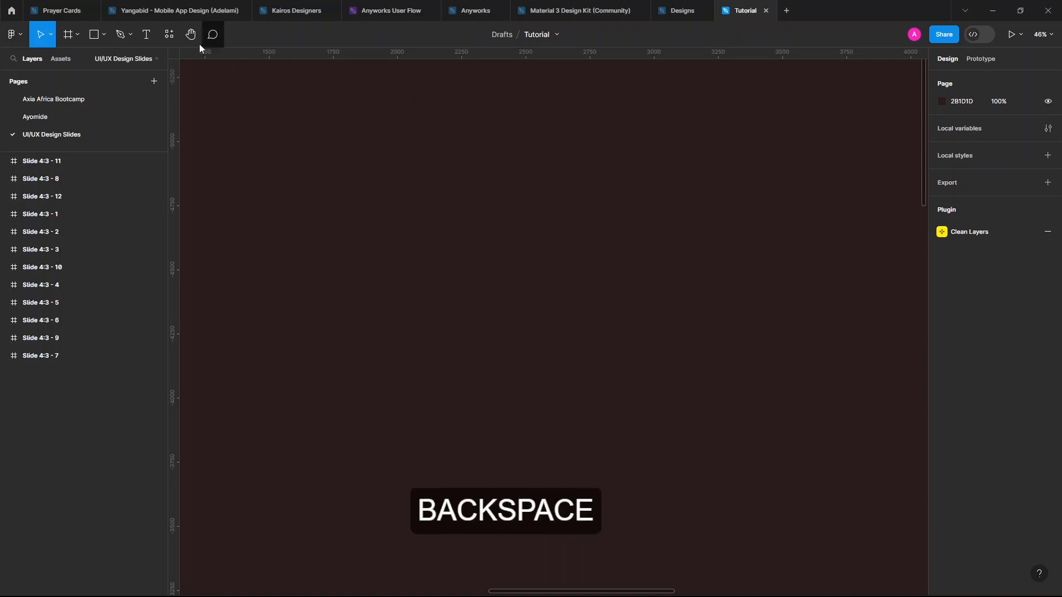
Find the Iconify plugin, check its save option, and run it
{"action": "left_click", "coordinate": [174, 38]}
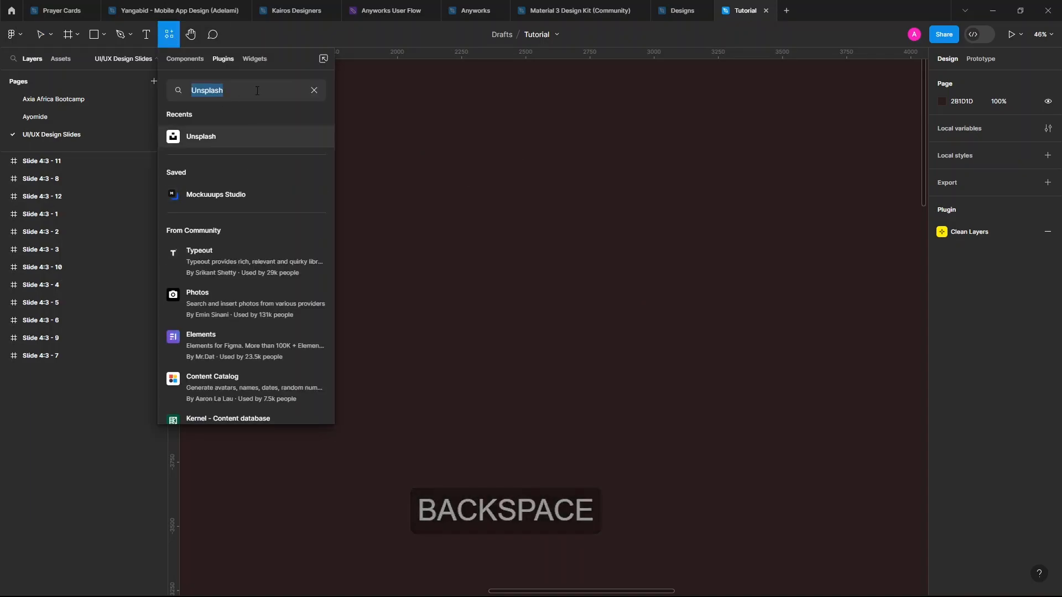
{"action": "key", "text": "shift"}
{"action": "type", "text": "Iconi"}
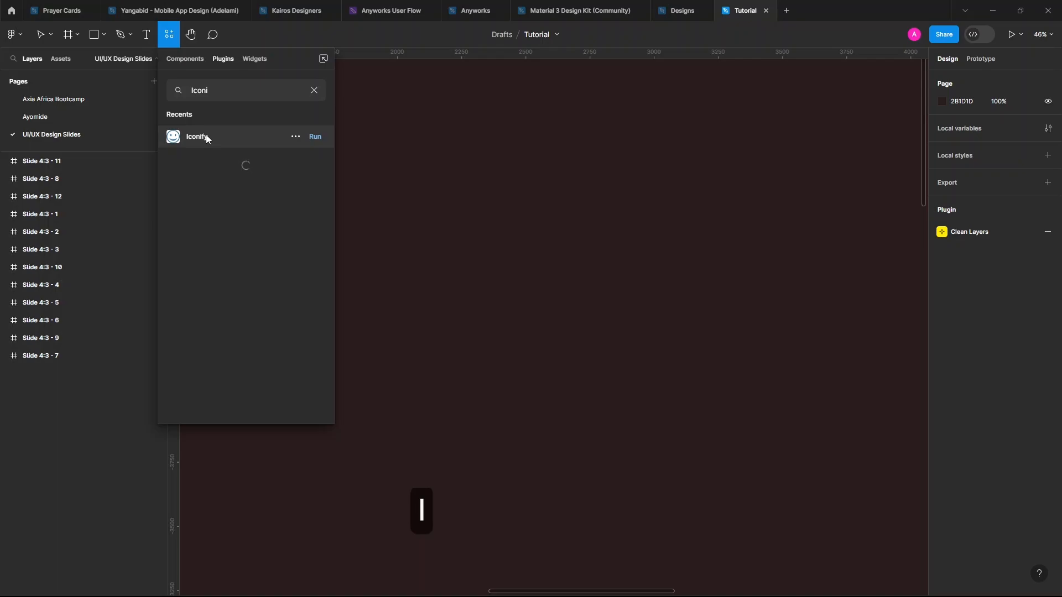
{"action": "left_click", "coordinate": [207, 137]}
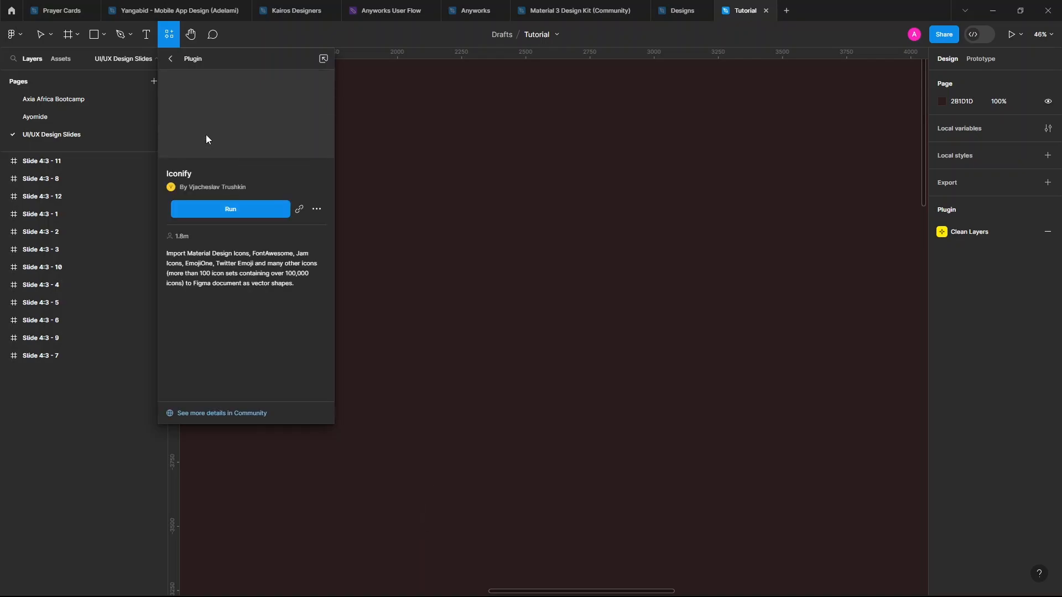
{"action": "left_click", "coordinate": [317, 211]}
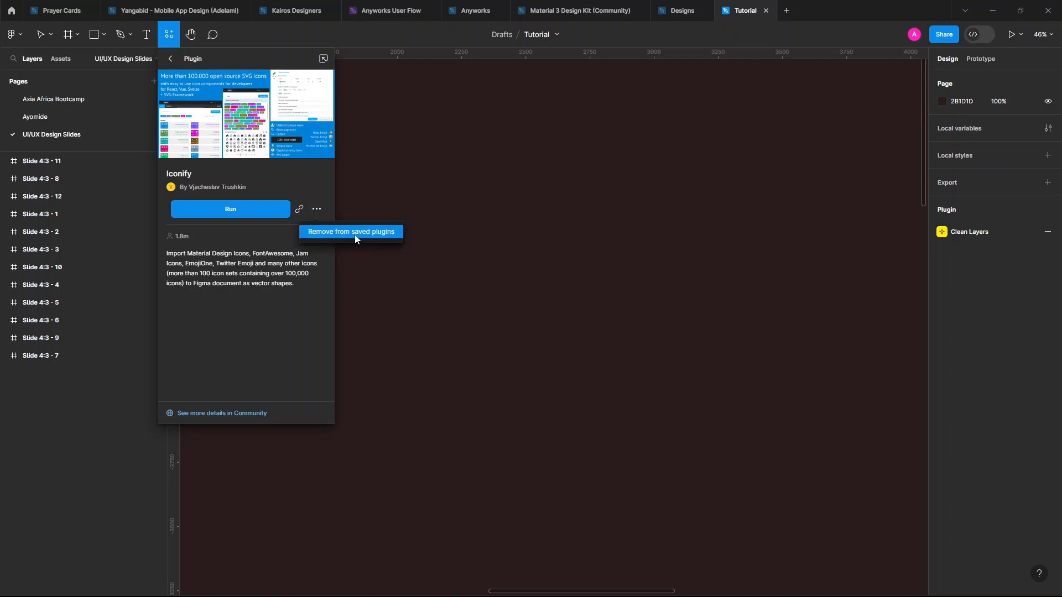
{"action": "left_click", "coordinate": [250, 211]}
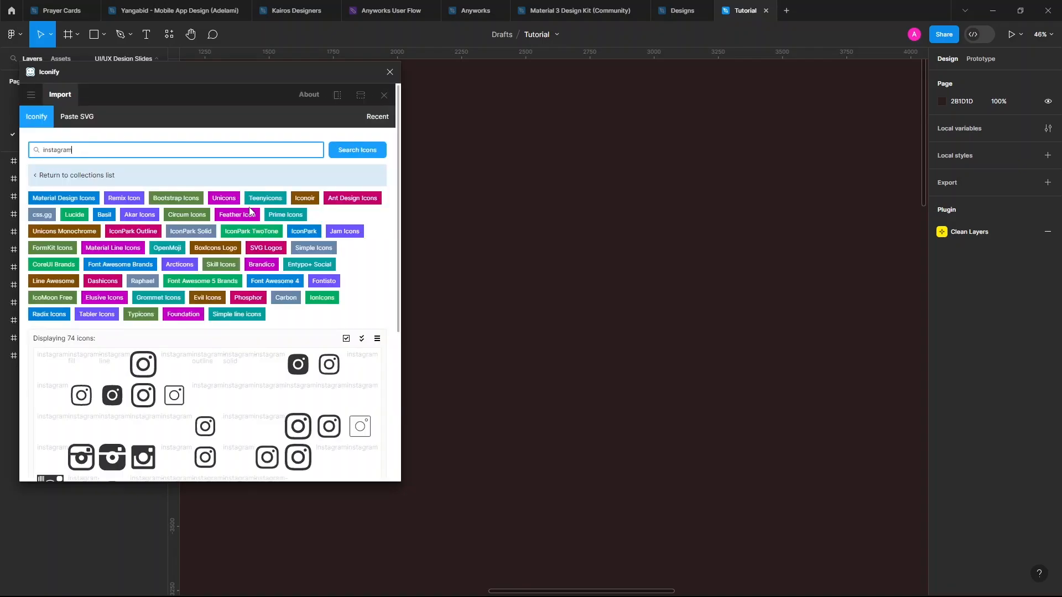
Search Iconify for "Home" and choose the material-symbols:home-outline icon
{"action": "double_click", "coordinate": [93, 151]}
{"action": "type", "text": "Home"}
{"action": "key", "text": "Return"}
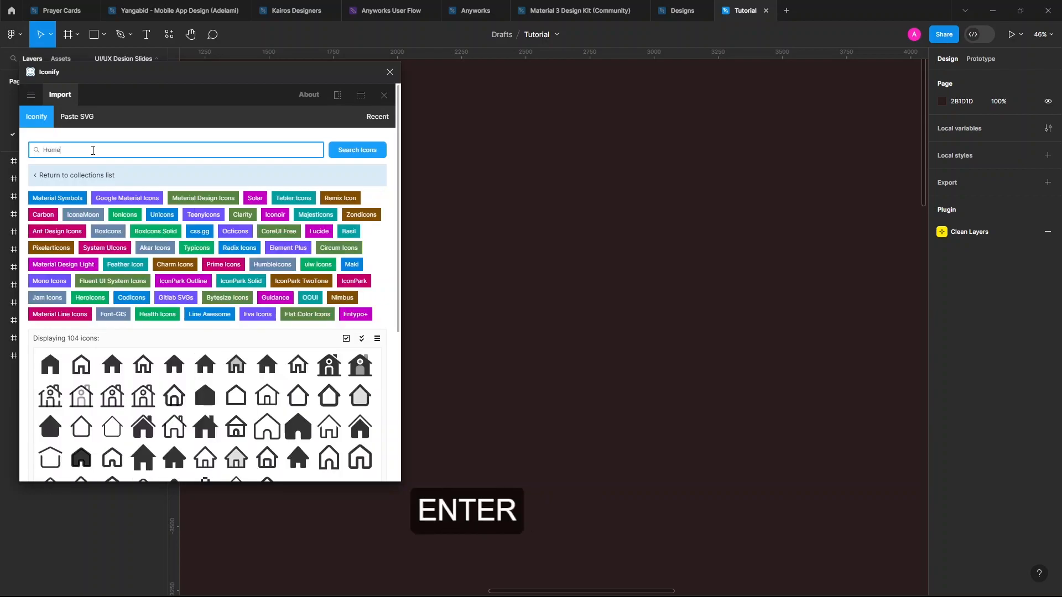
{"action": "left_click", "coordinate": [76, 363]}
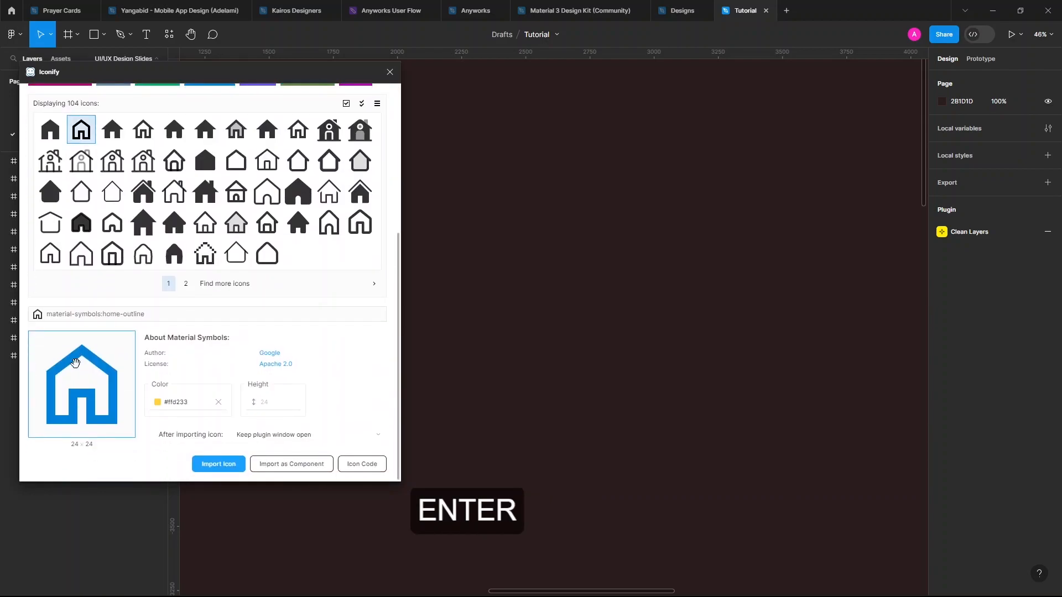
Try the orange and blue FigJam colors on the home icon, then set its color to #e4a951
{"action": "left_click", "coordinate": [166, 402]}
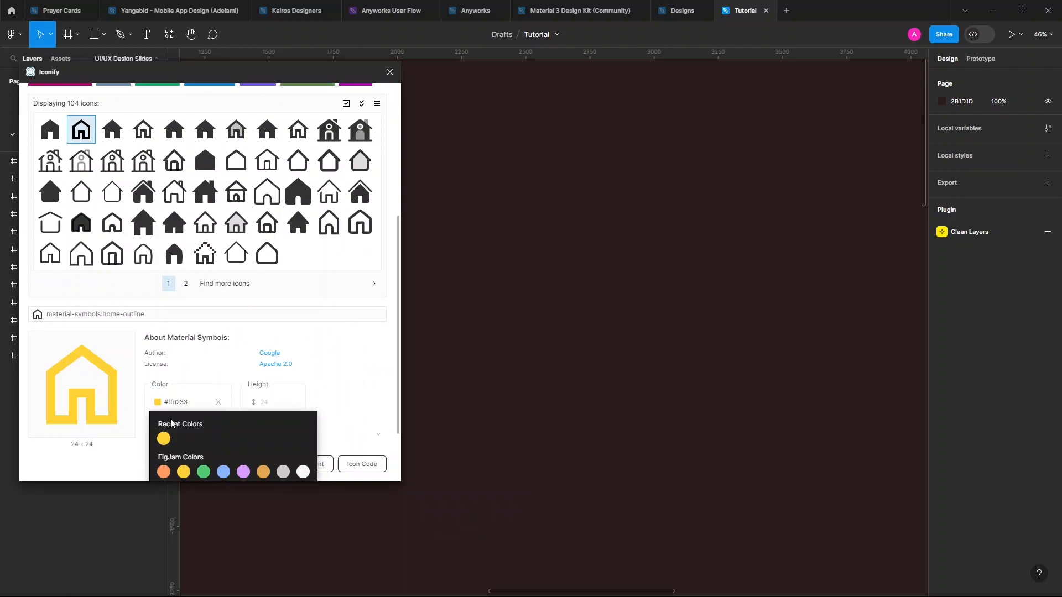
{"action": "left_click", "coordinate": [168, 473]}
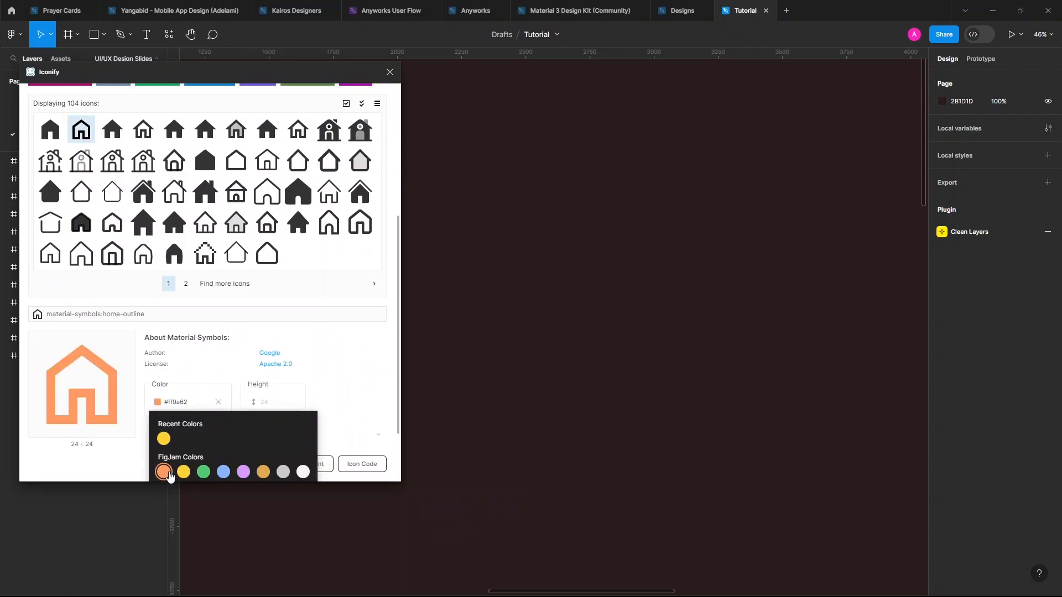
{"action": "left_click", "coordinate": [223, 473]}
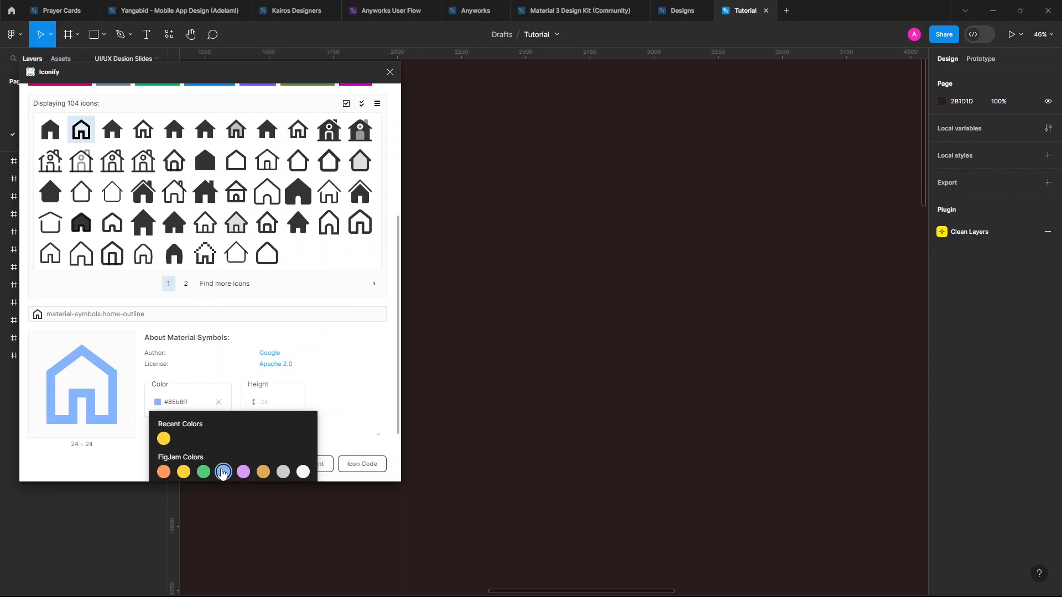
{"action": "left_click", "coordinate": [264, 473]}
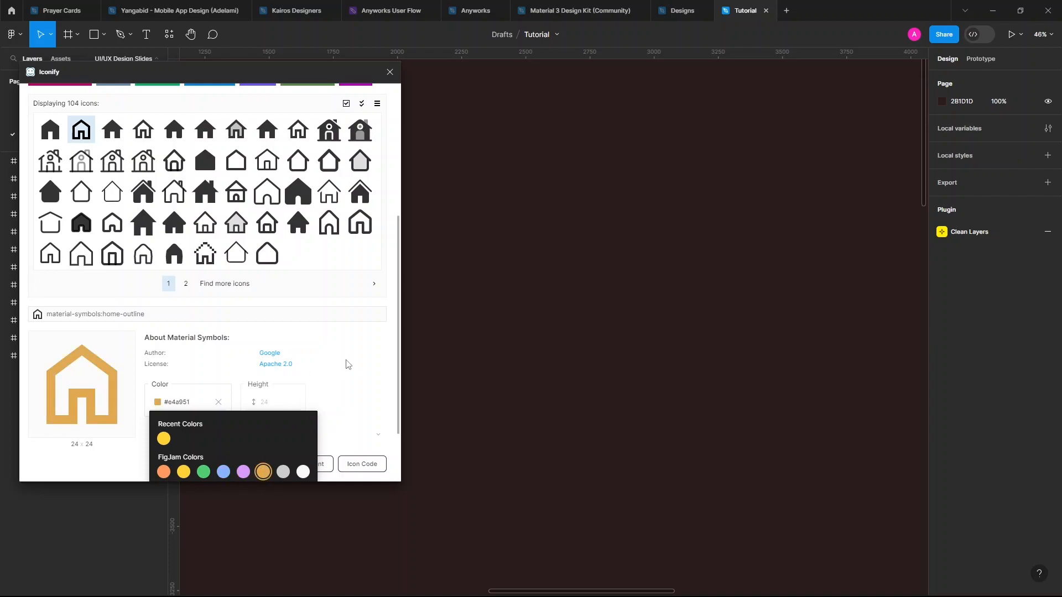
{"action": "left_click", "coordinate": [359, 364]}
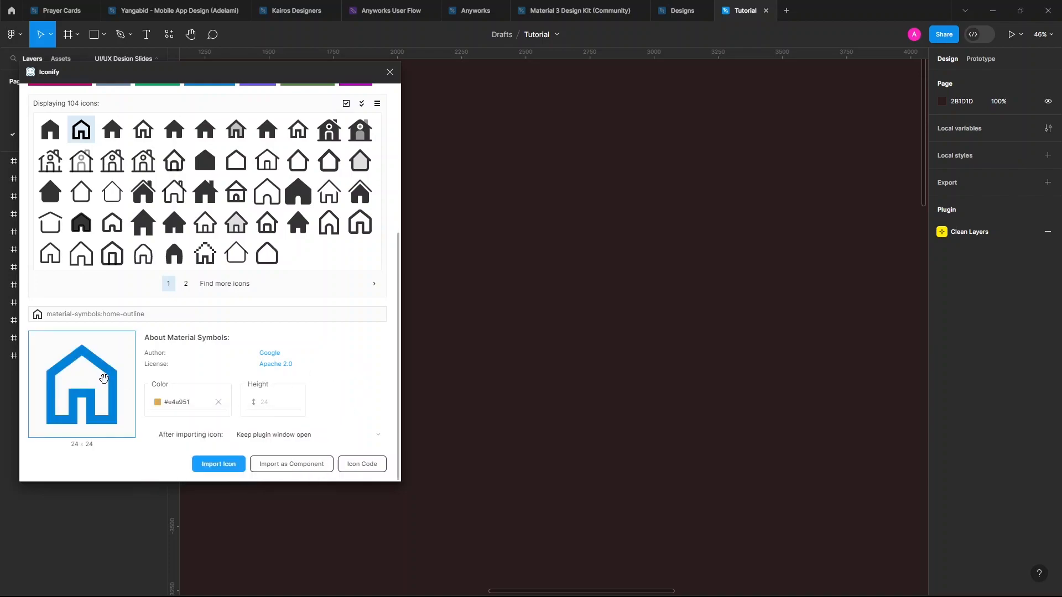
Import the colored home-outline icon onto the empty canvas and inspect it up close
{"action": "left_click_drag", "start_coordinate": [104, 378], "coordinate": [629, 330]}
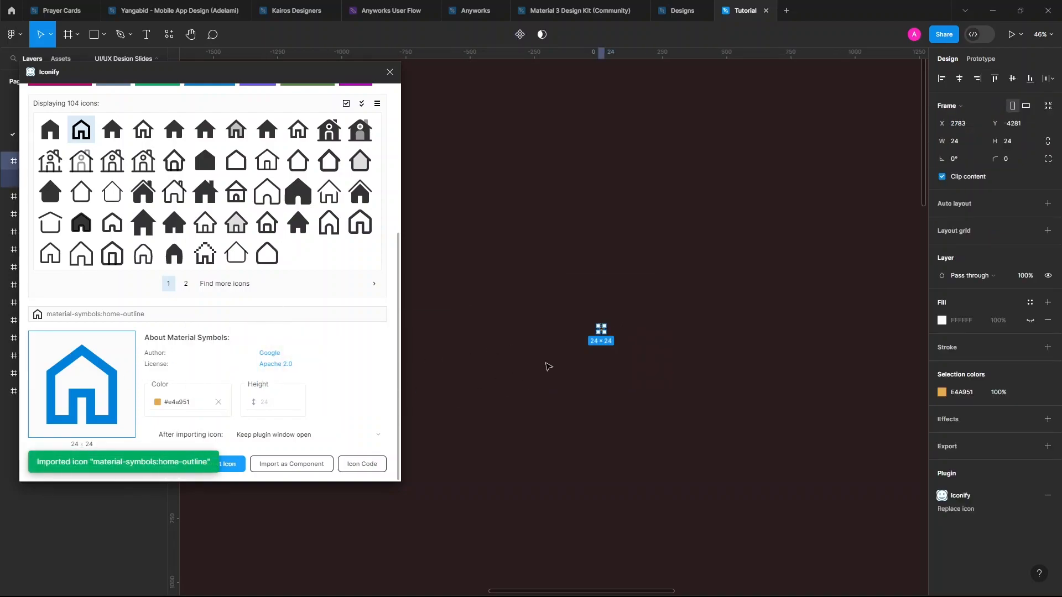
{"action": "scroll", "coordinate": [649, 340], "scroll_direction": "up", "scroll_amount": 7}
{"action": "scroll", "coordinate": [486, 313], "scroll_direction": "left", "scroll_amount": 1}
{"action": "scroll", "coordinate": [485, 313], "scroll_direction": "left", "scroll_amount": 1}
{"action": "scroll", "coordinate": [485, 313], "scroll_direction": "up", "scroll_amount": 1}
Close the Iconify plugin and delete the imported home icon from the canvas
{"action": "key", "text": "Delete"}
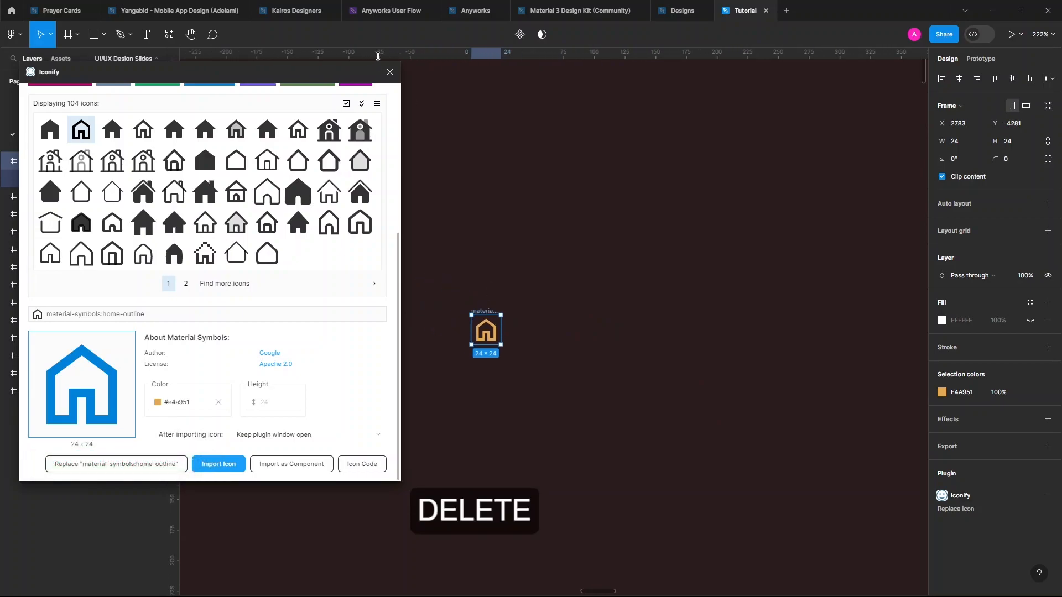
{"action": "left_click", "coordinate": [390, 72]}
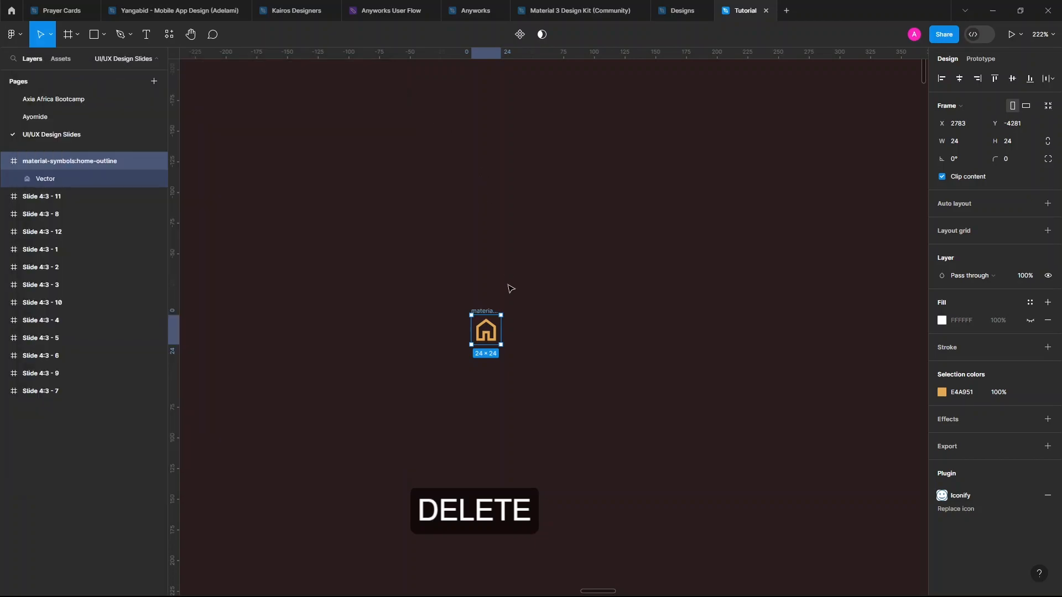
{"action": "key", "text": "Delete"}
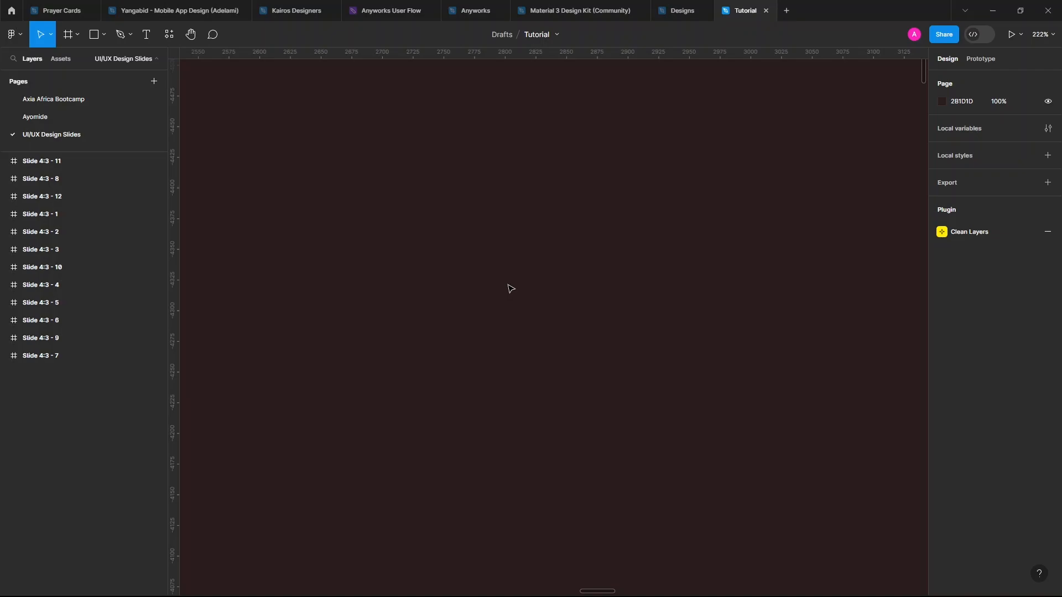
Search the plugins for "Brandfetch" and run the Brandfetch plugin
{"action": "left_click", "coordinate": [174, 37]}
{"action": "type", "text": "Brand"}
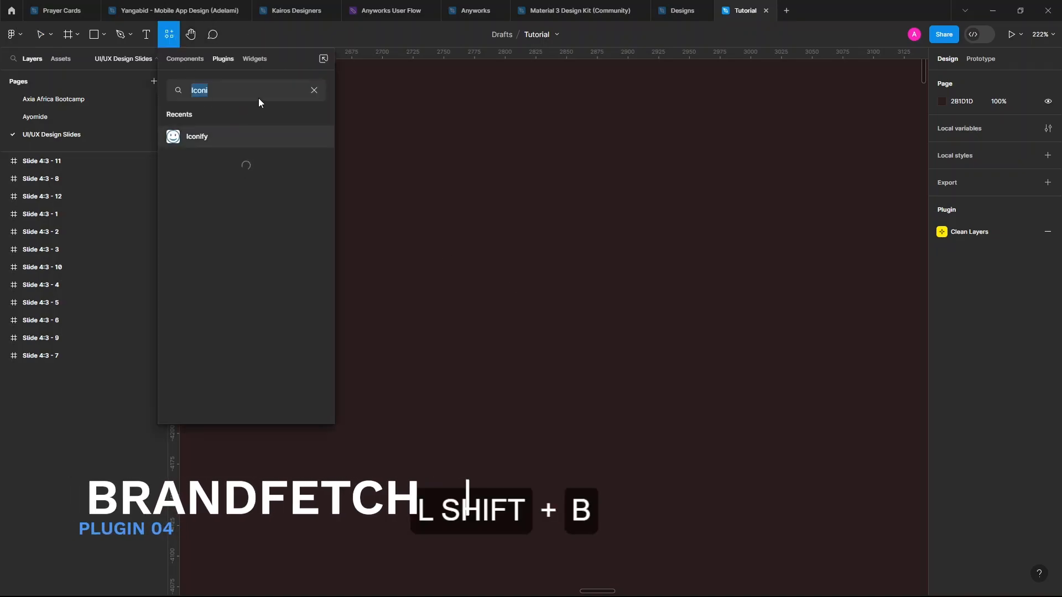
{"action": "type", "text": "fetc"}
{"action": "key", "text": "BackSpace"}
{"action": "key", "text": "BackSpace"}
{"action": "type", "text": "tc"}
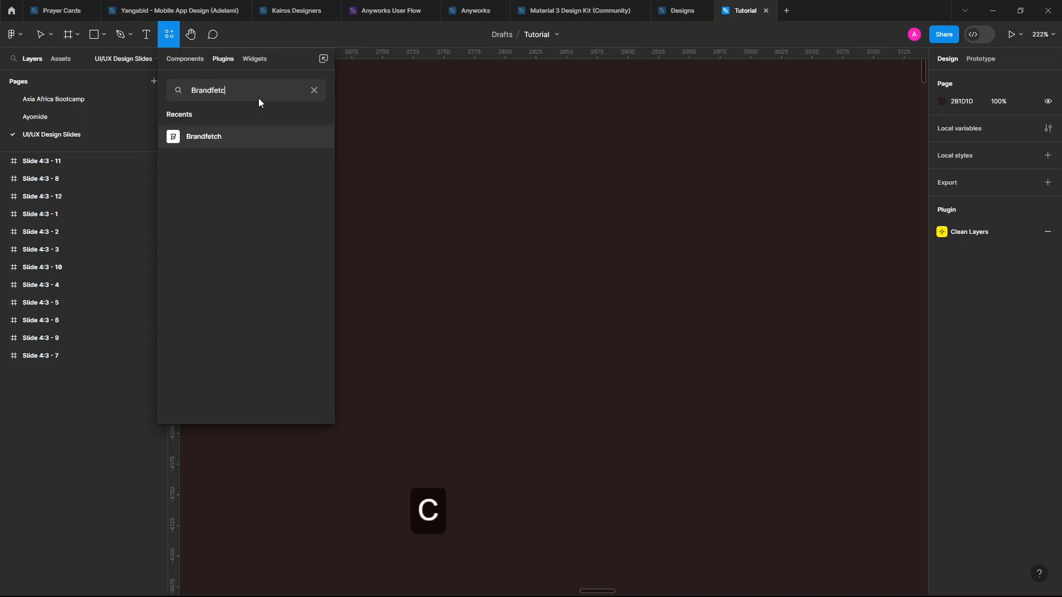
{"action": "left_click", "coordinate": [249, 141]}
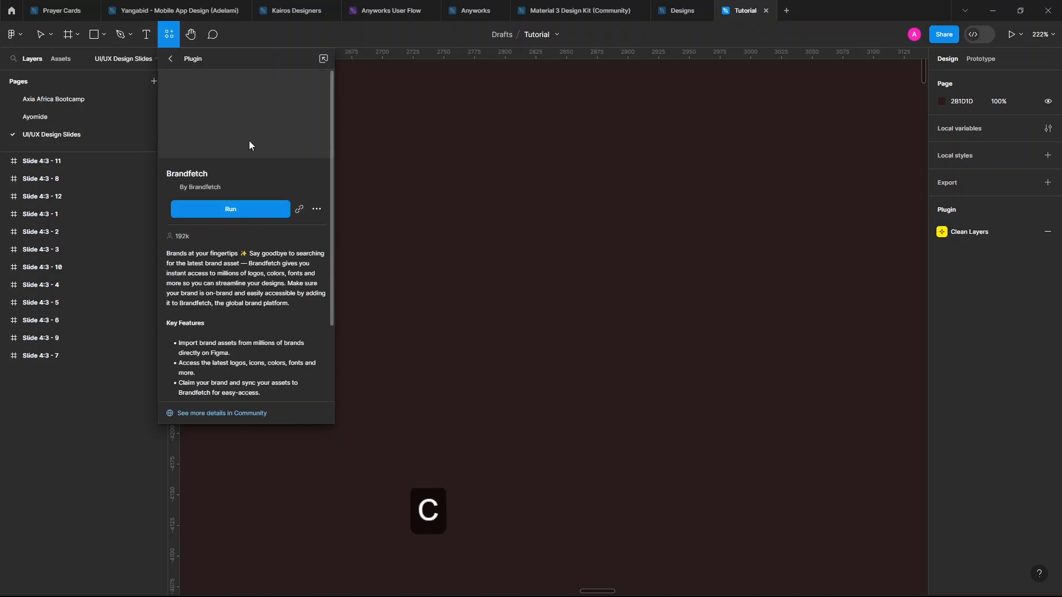
{"action": "left_click", "coordinate": [231, 210]}
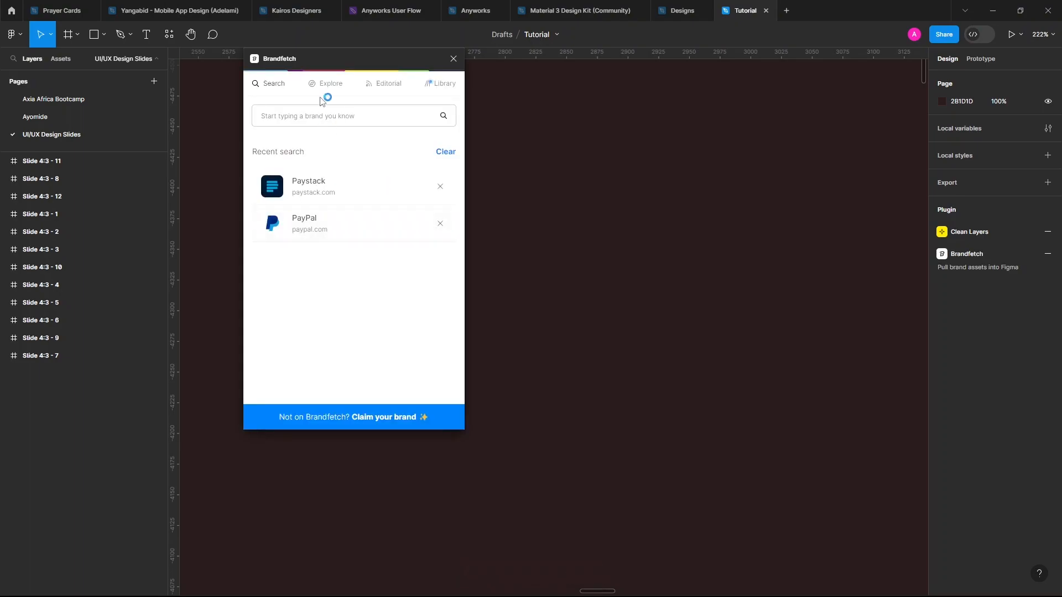
Search Brandfetch for "Apple" and try to open the apple.com brand assets
{"action": "left_click", "coordinate": [311, 114]}
{"action": "type", "text": "Appl"}
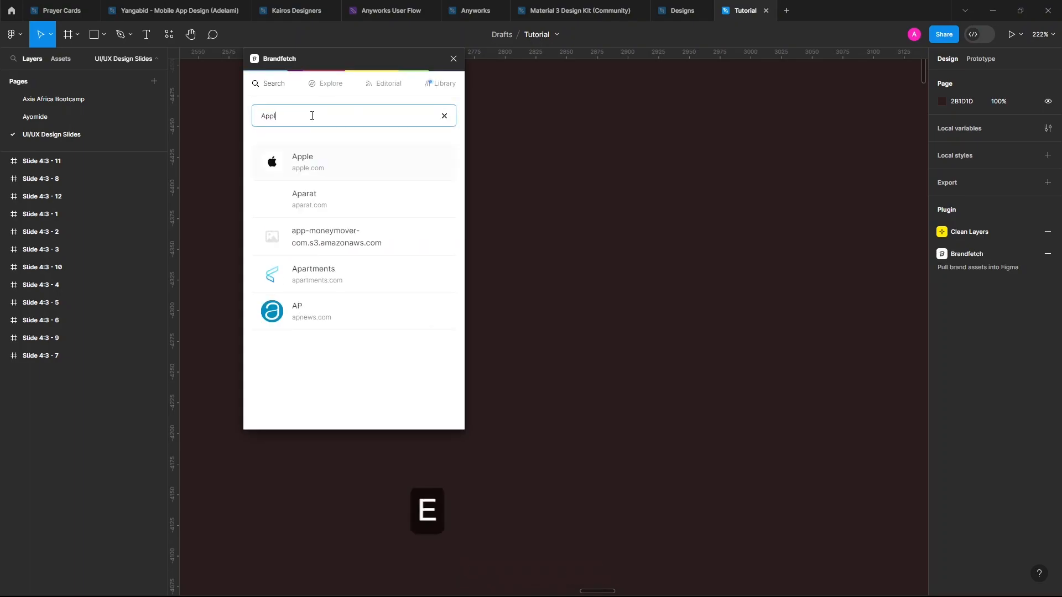
{"action": "type", "text": "e"}
{"action": "left_click", "coordinate": [318, 159]}
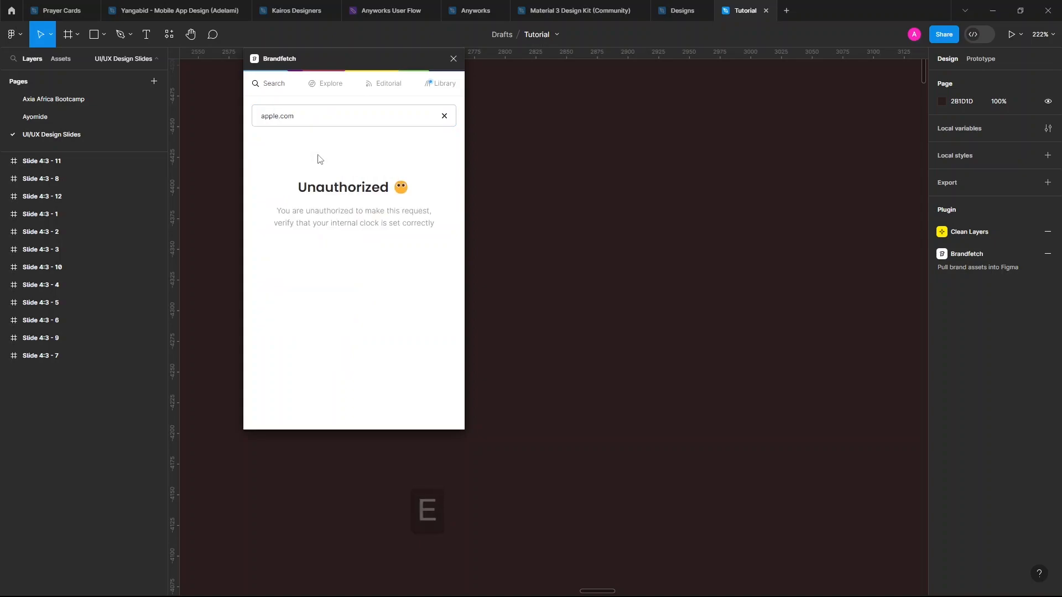
Try to open the Paystack brand assets from Brandfetch's recent searches, then close the plugin
{"action": "left_click", "coordinate": [444, 117]}
{"action": "left_click", "coordinate": [366, 116]}
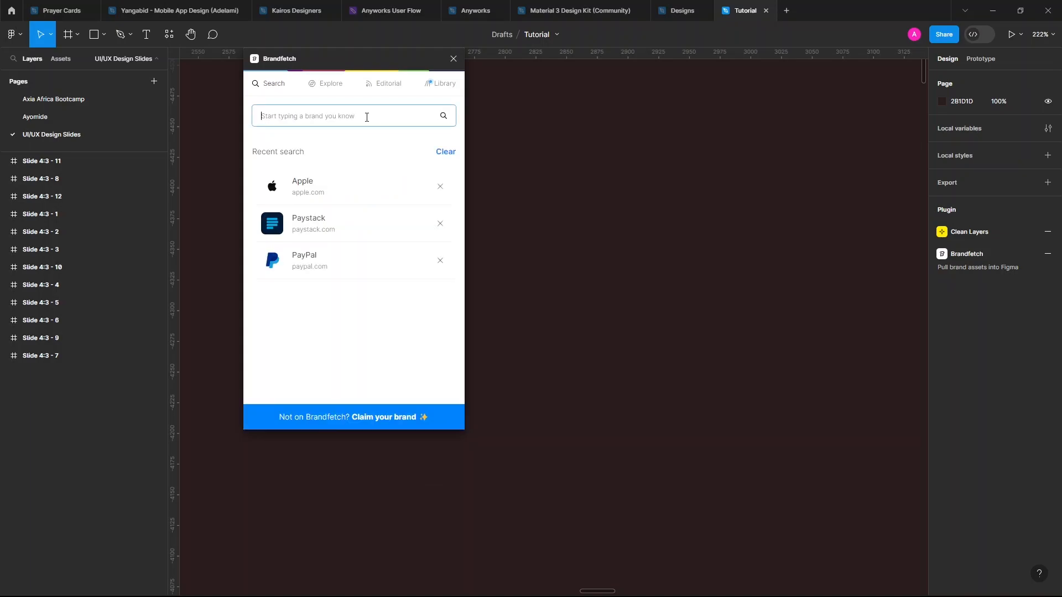
{"action": "left_click", "coordinate": [322, 223]}
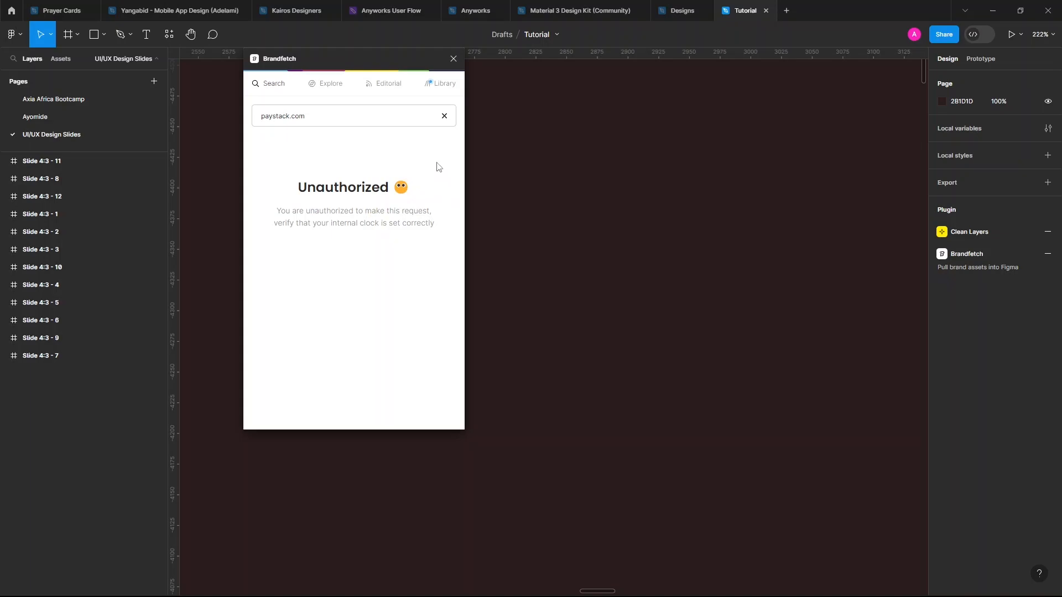
{"action": "left_click", "coordinate": [444, 118]}
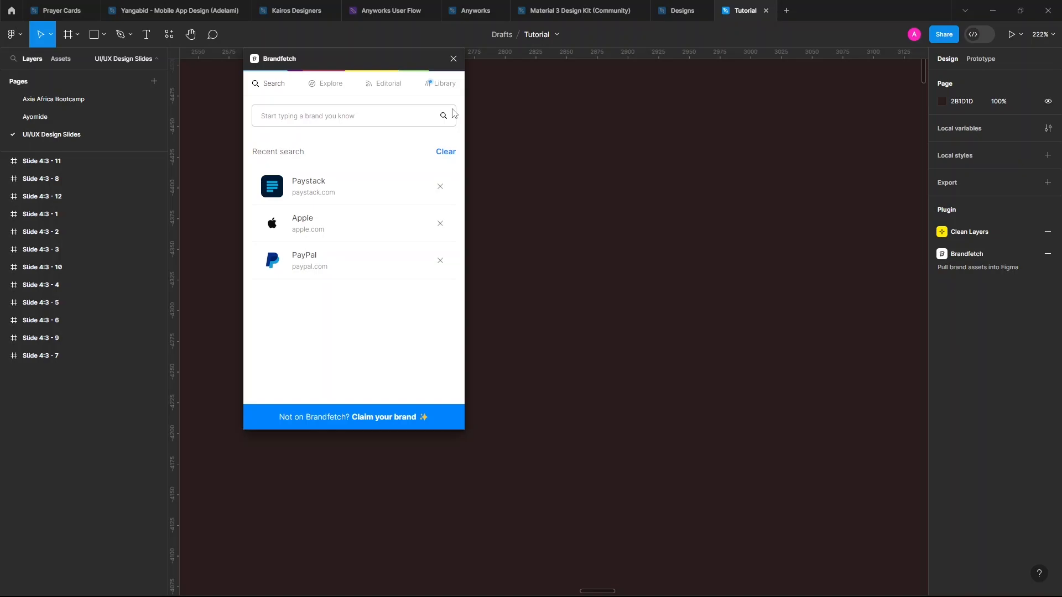
{"action": "left_click", "coordinate": [453, 59]}
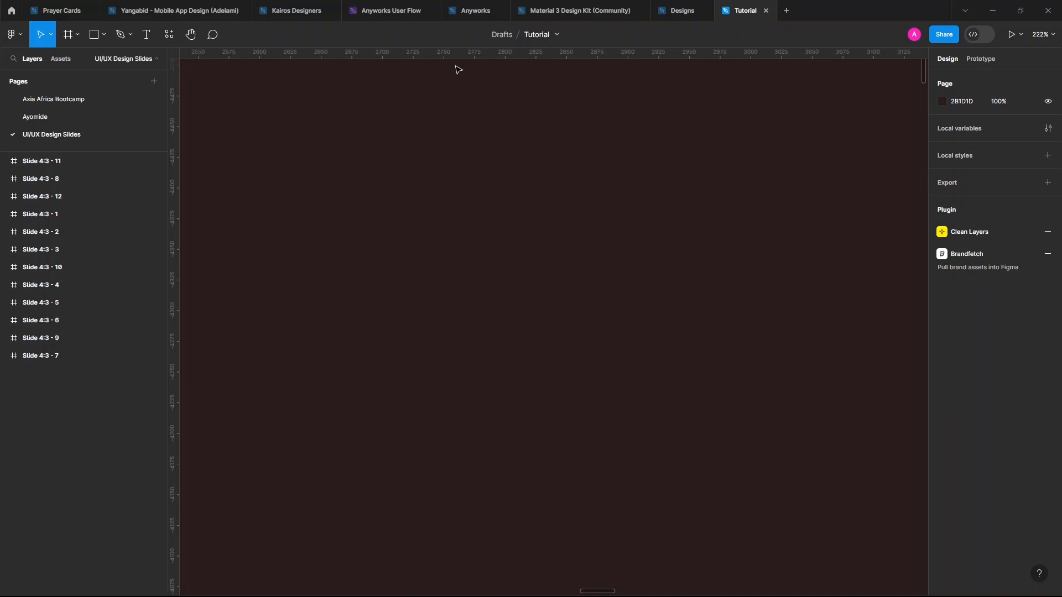
Inspect the bulleted list and "TABLE OF CONTENT" heading on Slide 4:3 - 2, then select that slide's whole frame
{"action": "scroll", "coordinate": [422, 124], "scroll_direction": "down", "scroll_amount": 4}
{"action": "scroll", "coordinate": [422, 124], "scroll_direction": "down", "scroll_amount": 10}
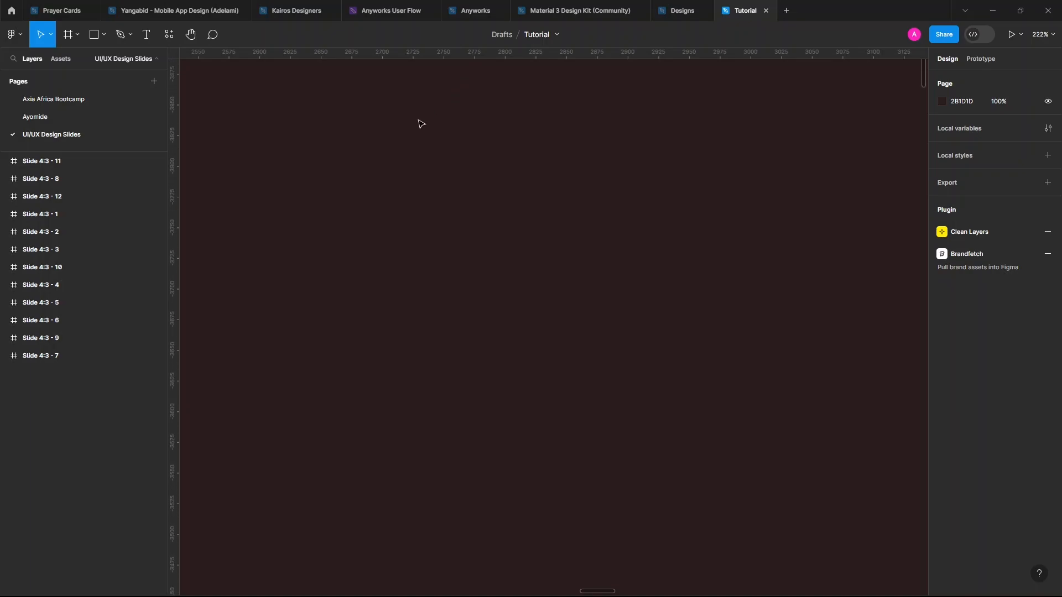
{"action": "scroll", "coordinate": [422, 124], "scroll_direction": "down", "scroll_amount": 1}
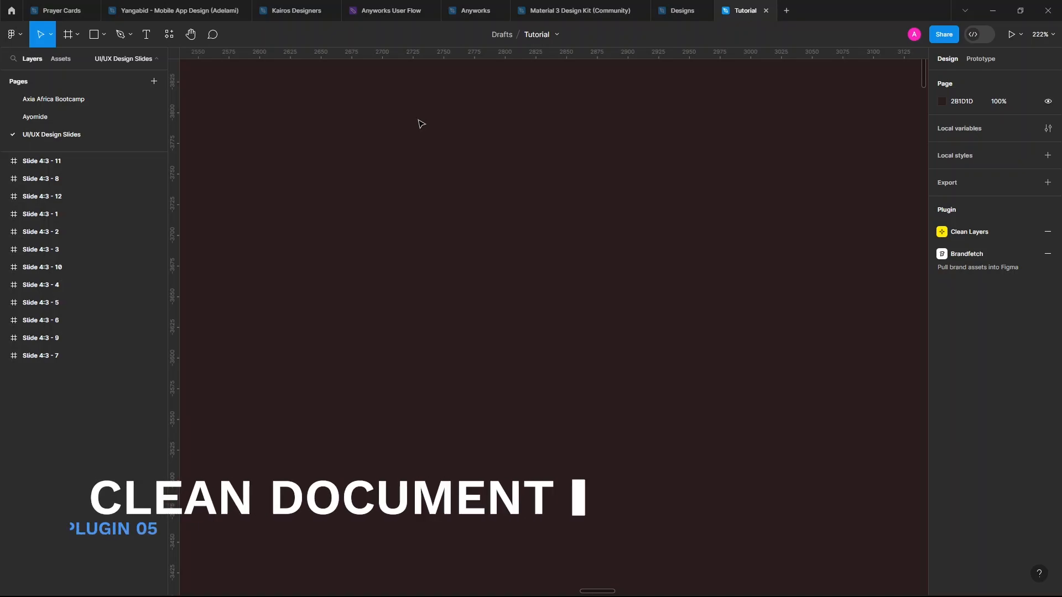
{"action": "scroll", "coordinate": [421, 124], "scroll_direction": "down", "scroll_amount": 15}
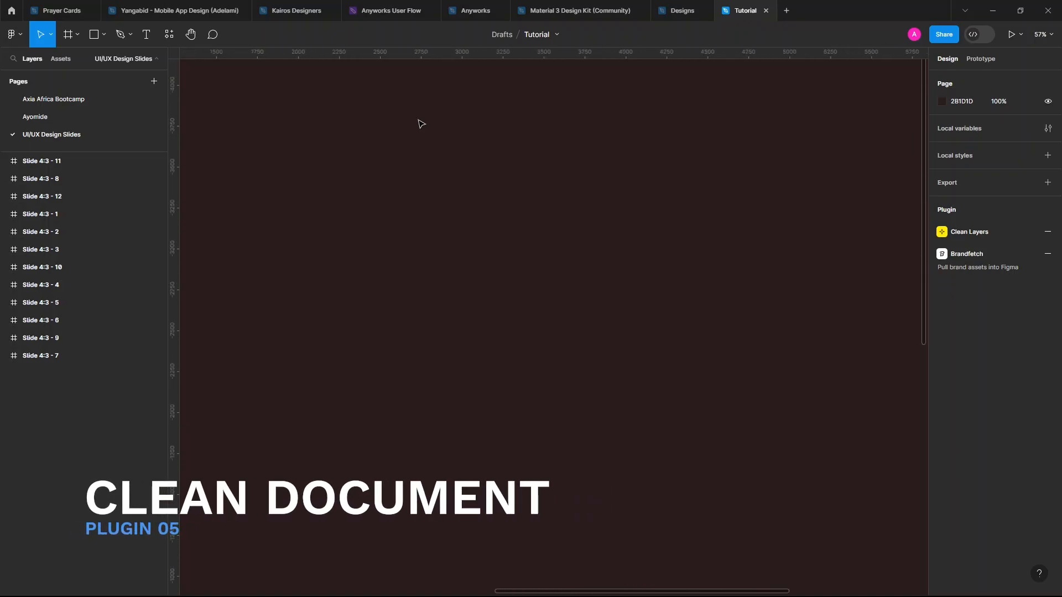
{"action": "scroll", "coordinate": [420, 121], "scroll_direction": "left", "scroll_amount": 5}
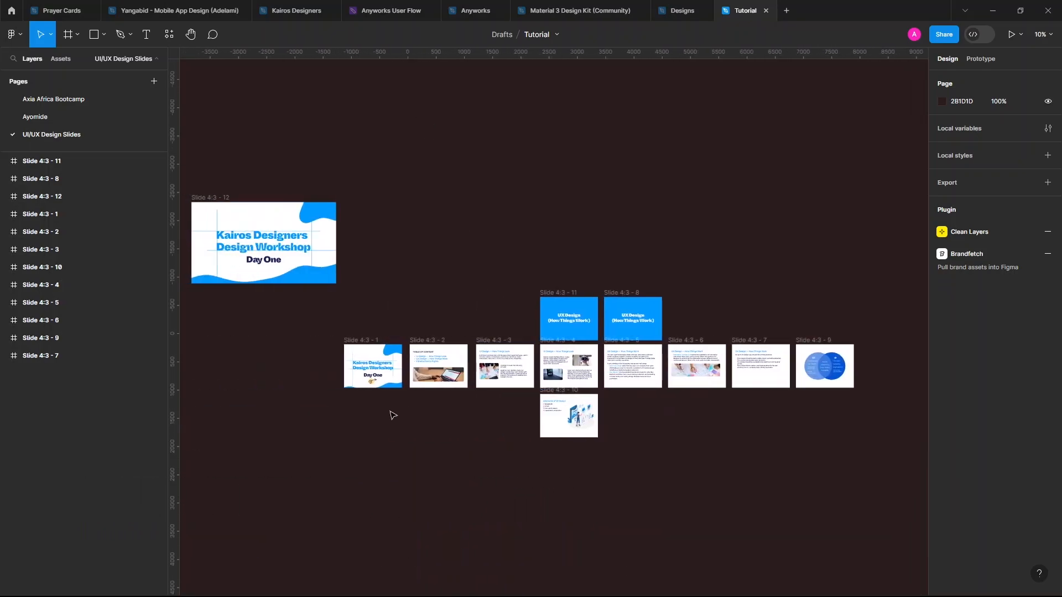
{"action": "scroll", "coordinate": [394, 415], "scroll_direction": "up", "scroll_amount": 3}
{"action": "scroll", "coordinate": [446, 345], "scroll_direction": "up", "scroll_amount": 8}
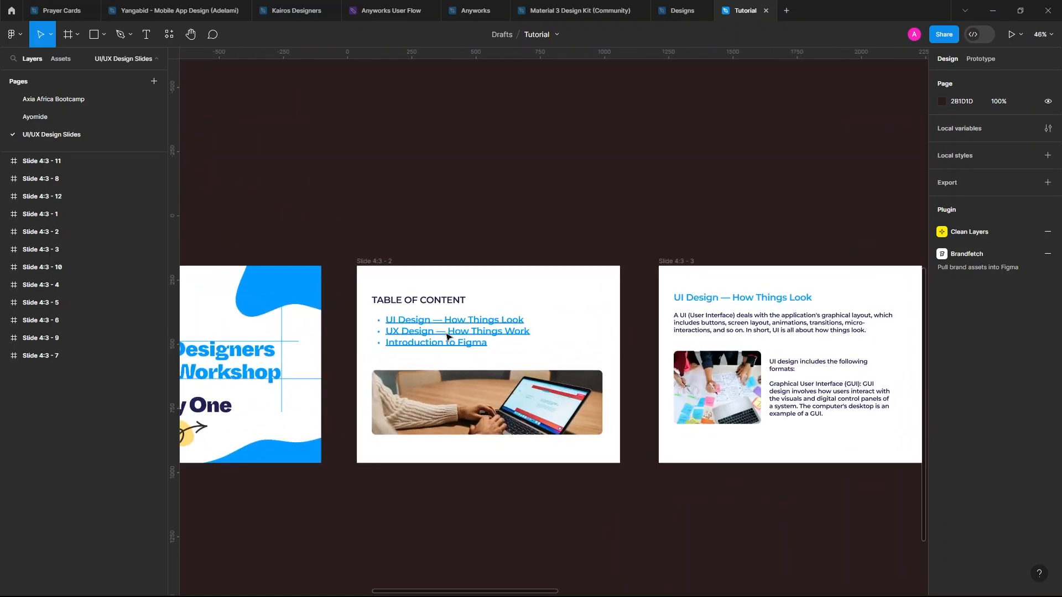
{"action": "left_click", "coordinate": [448, 337]}
{"action": "scroll", "coordinate": [450, 354], "scroll_direction": "up", "scroll_amount": 4}
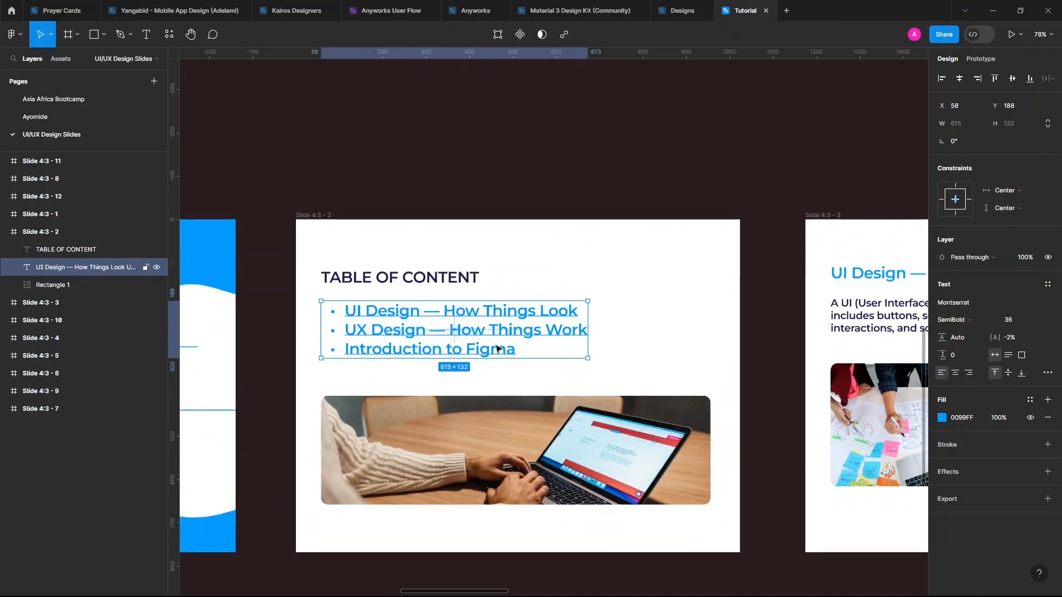
{"action": "scroll", "coordinate": [497, 349], "scroll_direction": "up", "scroll_amount": 2}
{"action": "scroll", "coordinate": [497, 349], "scroll_direction": "down", "scroll_amount": 4}
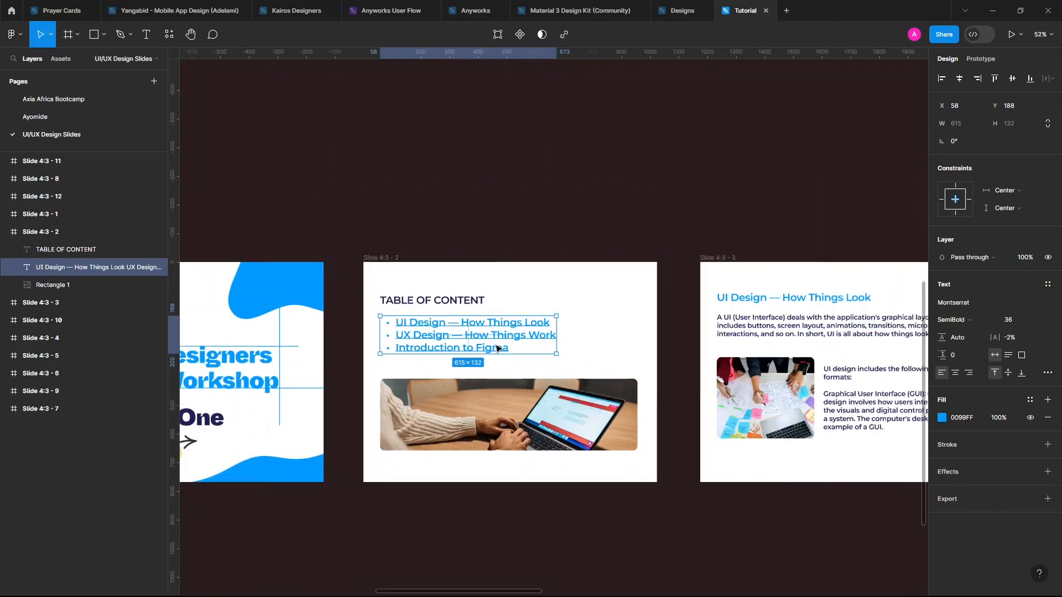
{"action": "left_click", "coordinate": [426, 301]}
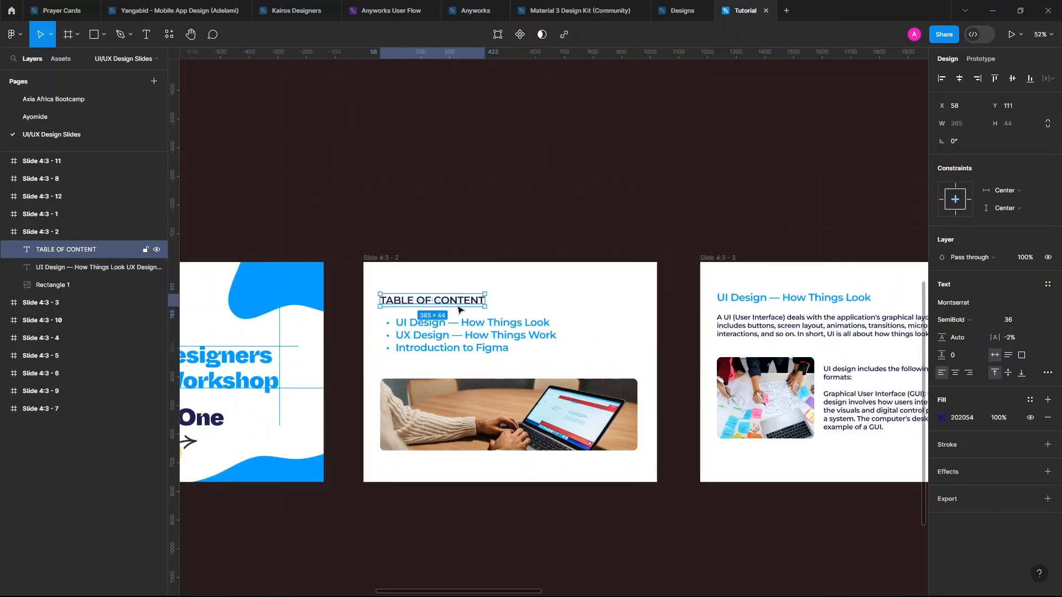
{"action": "left_click", "coordinate": [387, 258]}
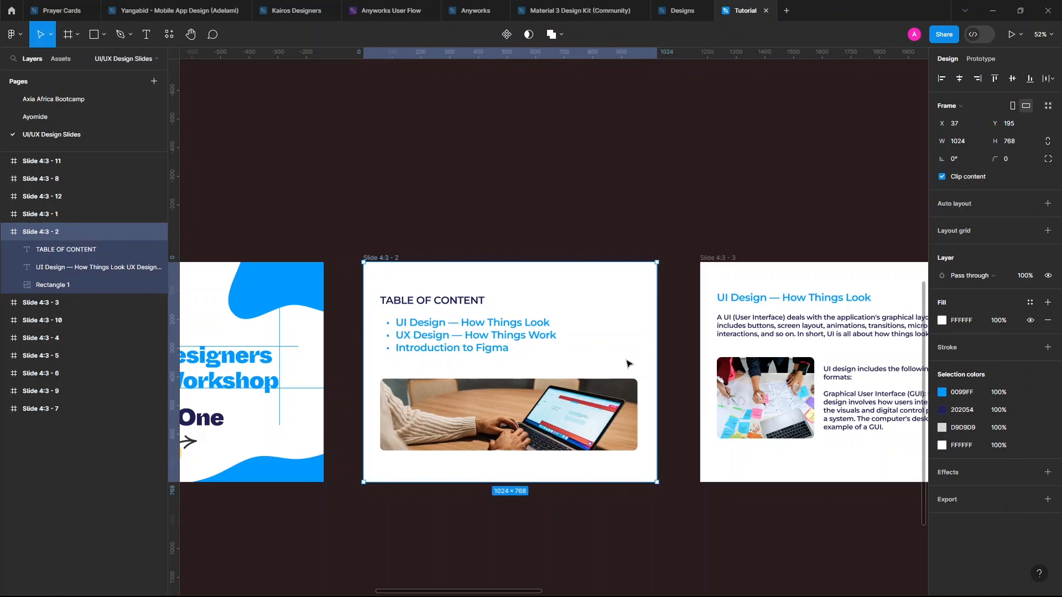
Set the width of the Slide 4:3 - 2 frame to 1024.53
{"action": "left_click", "coordinate": [969, 142]}
{"action": "key", "text": "Right"}
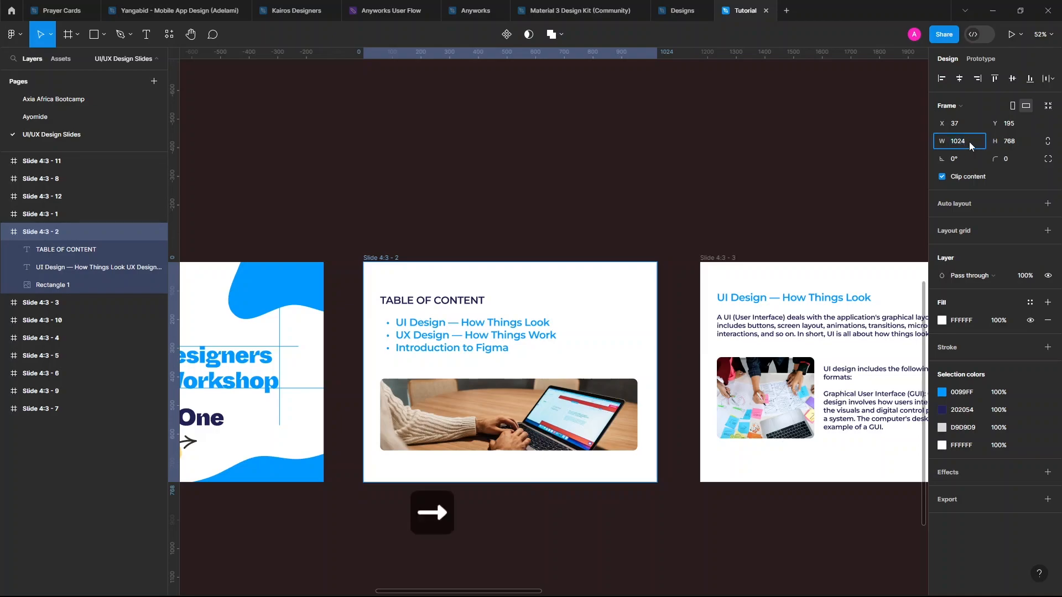
{"action": "type", "text": "."}
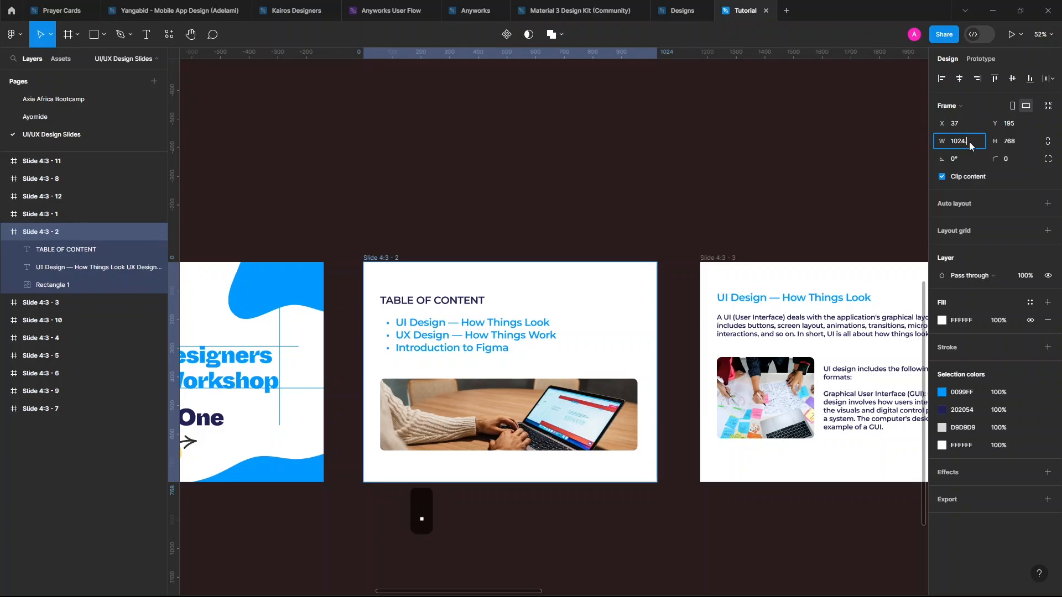
{"action": "type", "text": "5"}
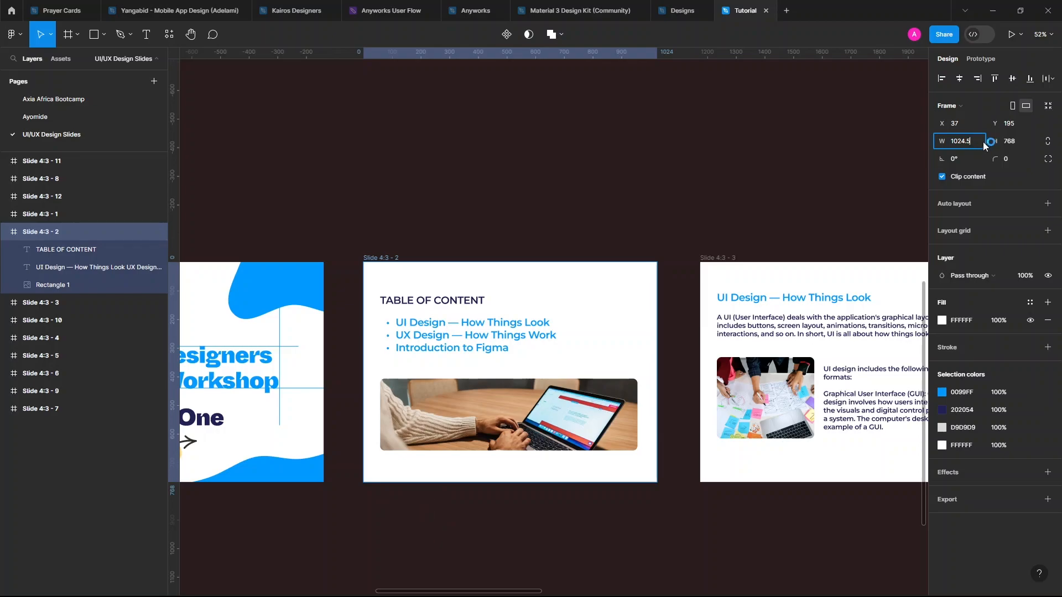
{"action": "type", "text": "3"}
{"action": "key", "text": "Return"}
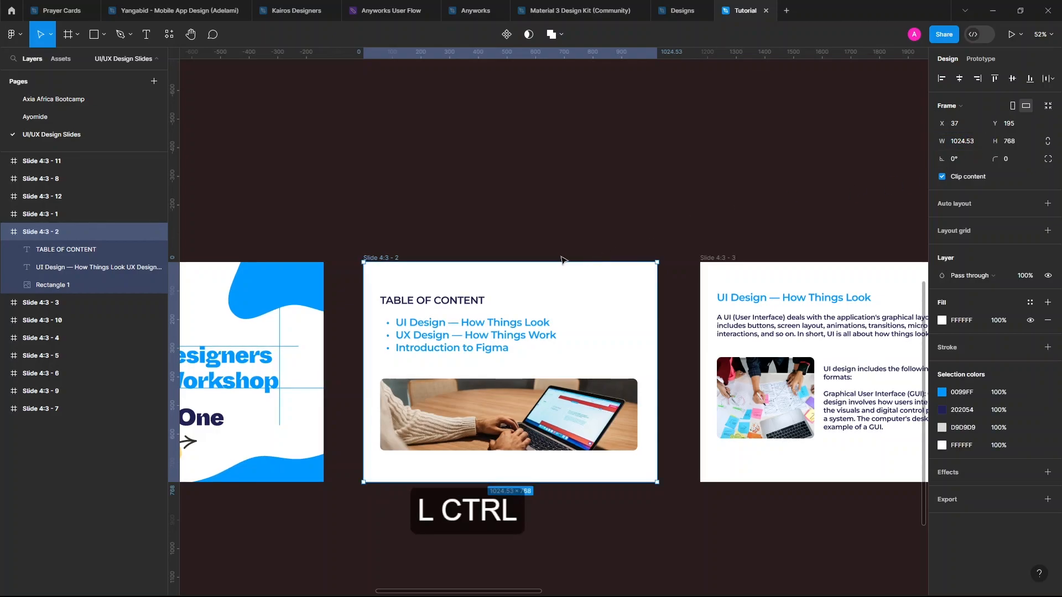
Search the plugins for "Clean" and open the Clean Document plugin's details
{"action": "key", "text": "ctrl+p"}
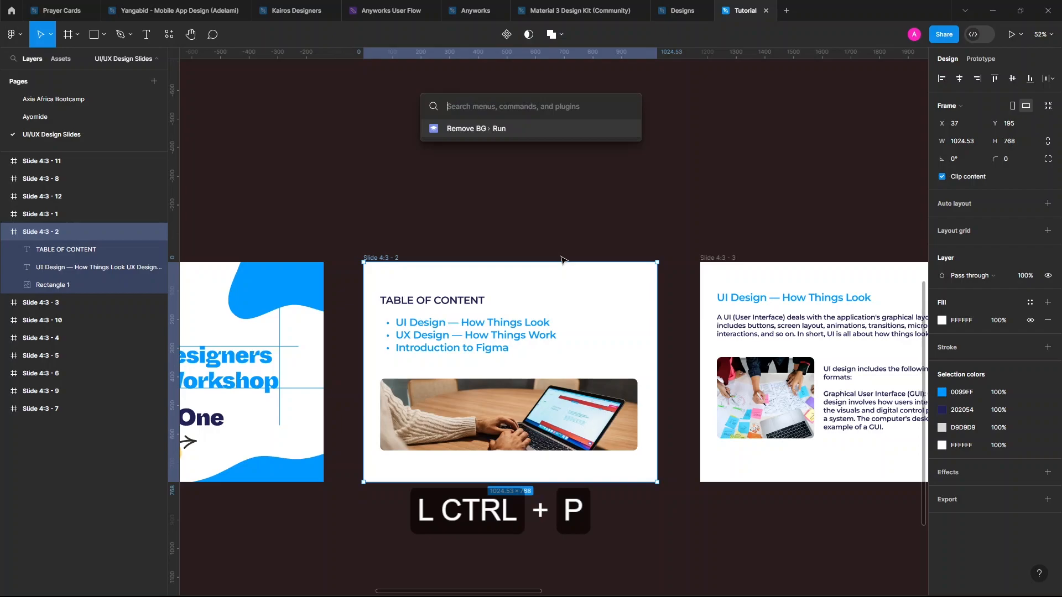
{"action": "left_click", "coordinate": [169, 31]}
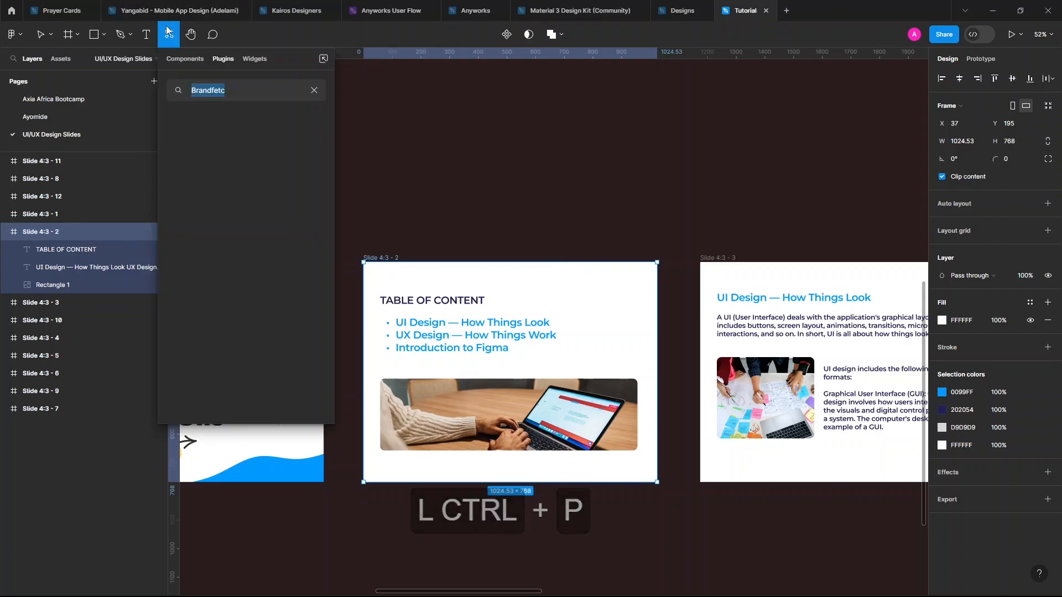
{"action": "key", "text": "shift"}
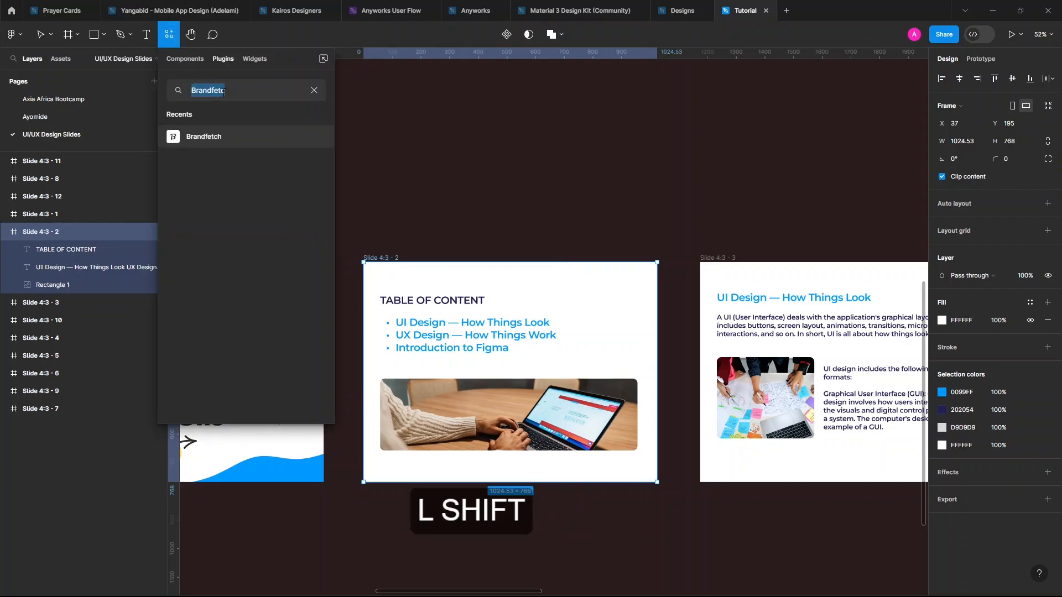
{"action": "type", "text": "Clea"}
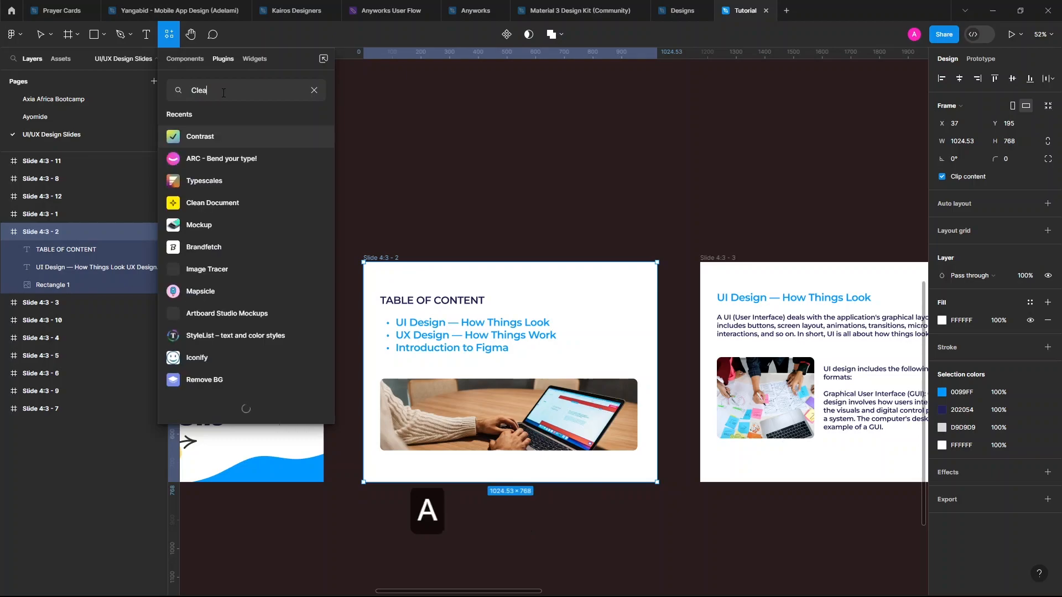
{"action": "type", "text": "n"}
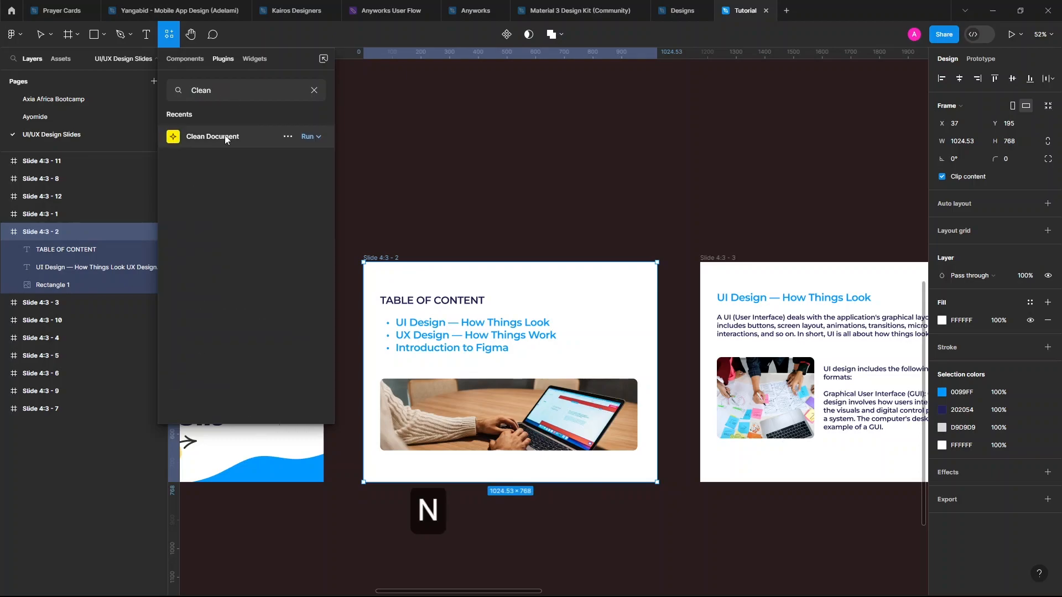
{"action": "left_click", "coordinate": [224, 138]}
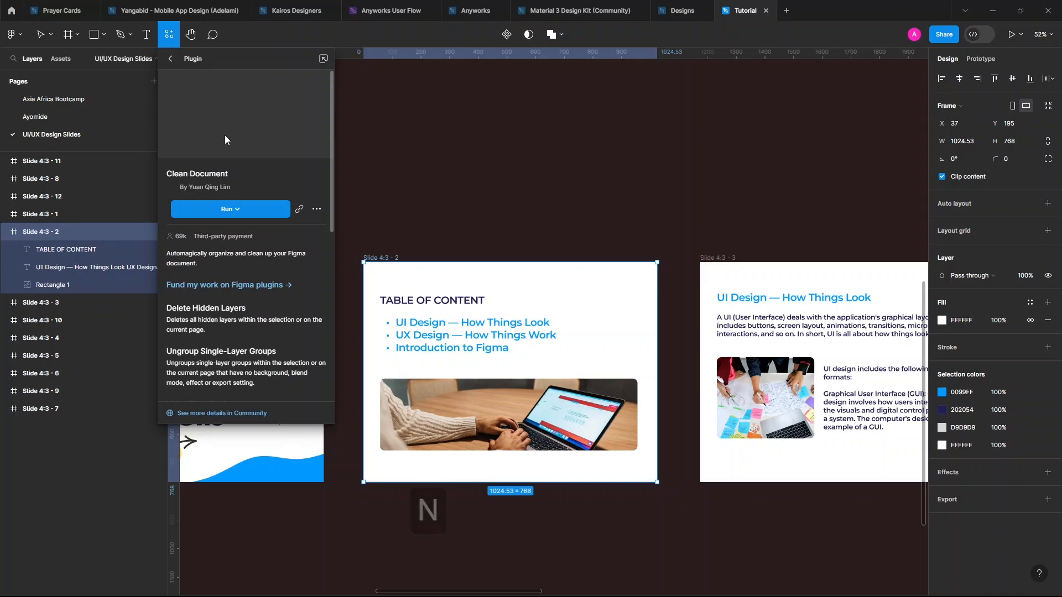
Run Clean Document's Clean Layers on the selected slide with Make pixel-perfect and Smart sort layers enabled
{"action": "left_click", "coordinate": [237, 210]}
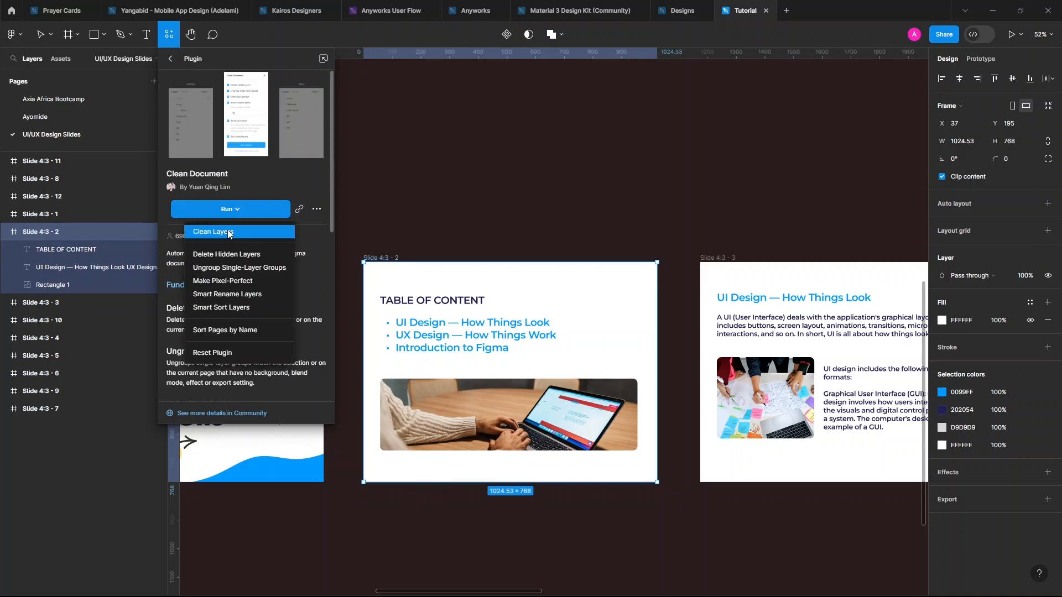
{"action": "left_click", "coordinate": [319, 209]}
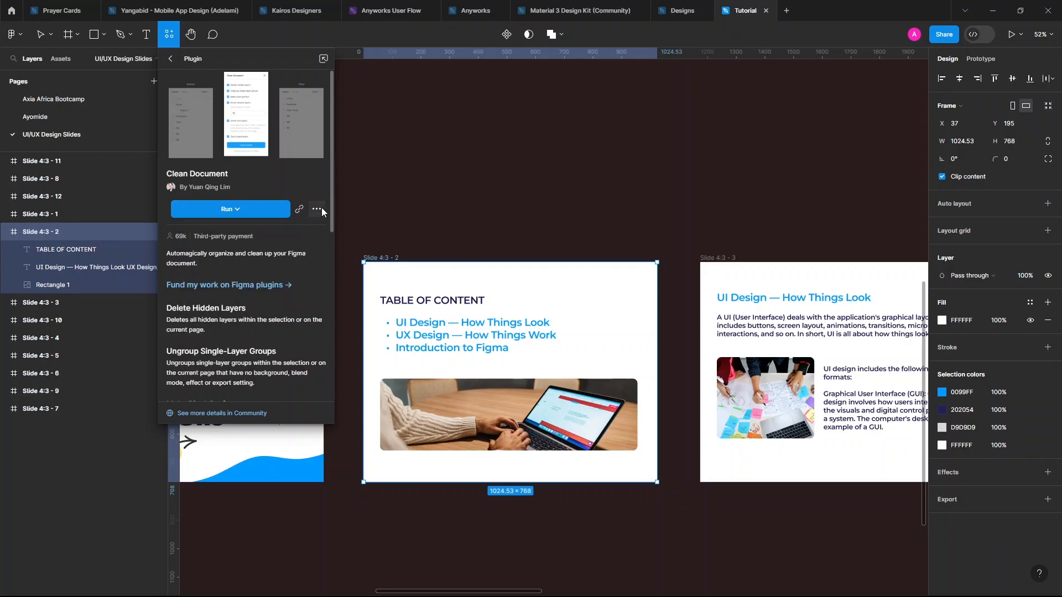
{"action": "left_click", "coordinate": [238, 210]}
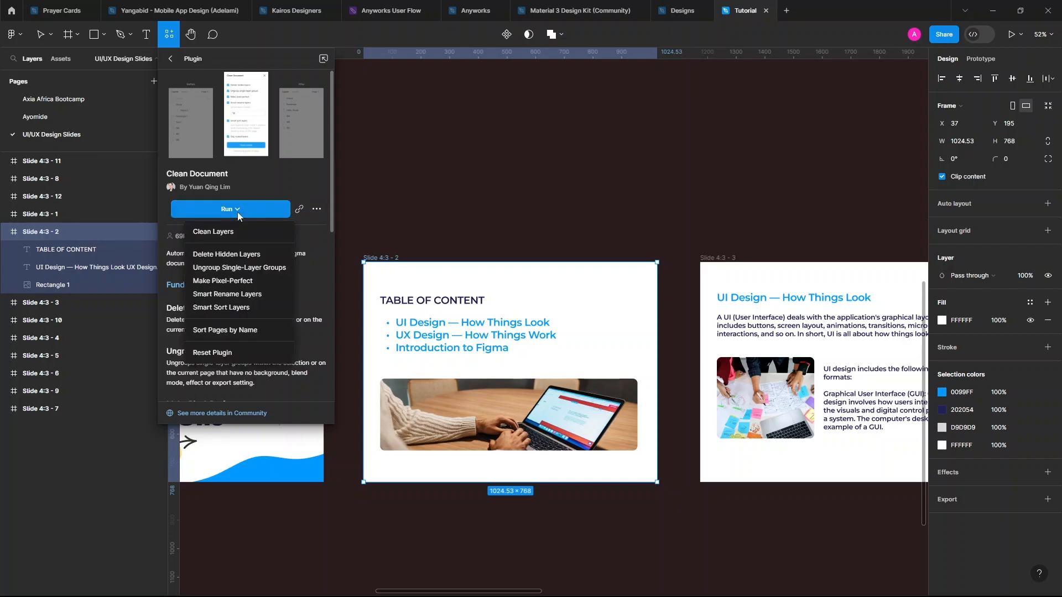
{"action": "left_click", "coordinate": [242, 233]}
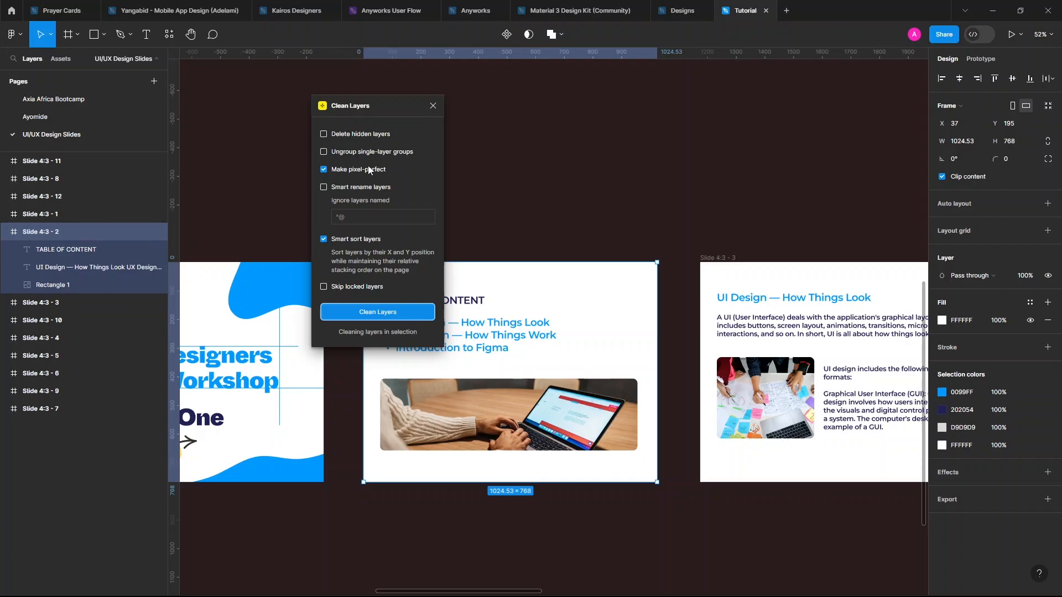
{"action": "left_click", "coordinate": [380, 313]}
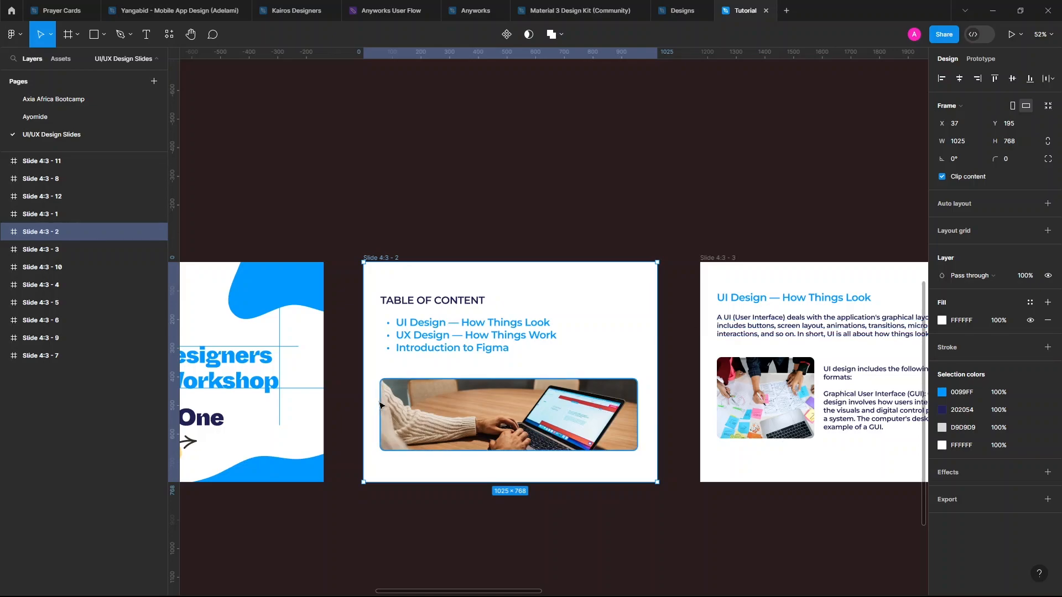
Clear the bulleted list text under "TABLE OF CONTENT" and widen its empty text box to about 585
{"action": "scroll", "coordinate": [382, 404], "scroll_direction": "left", "scroll_amount": 10}
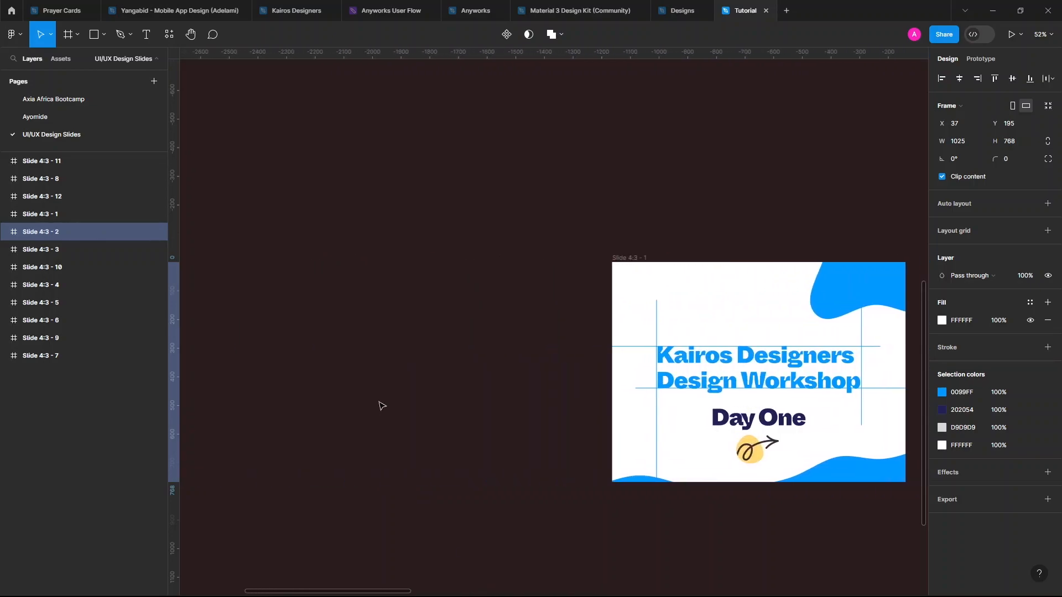
{"action": "scroll", "coordinate": [381, 406], "scroll_direction": "right", "scroll_amount": 6}
{"action": "scroll", "coordinate": [381, 406], "scroll_direction": "right", "scroll_amount": 1}
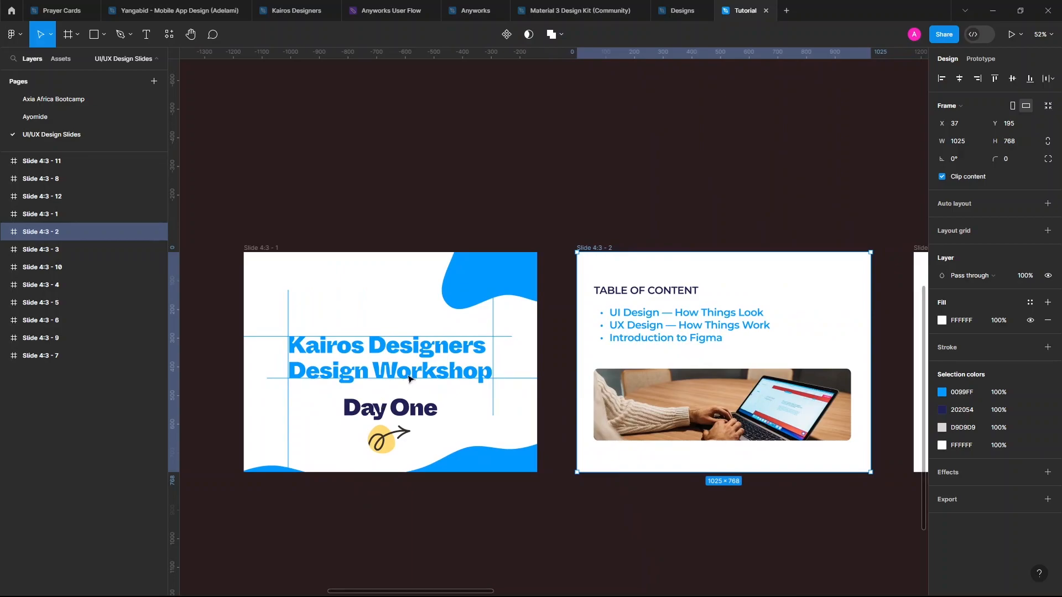
{"action": "left_click", "coordinate": [644, 333]}
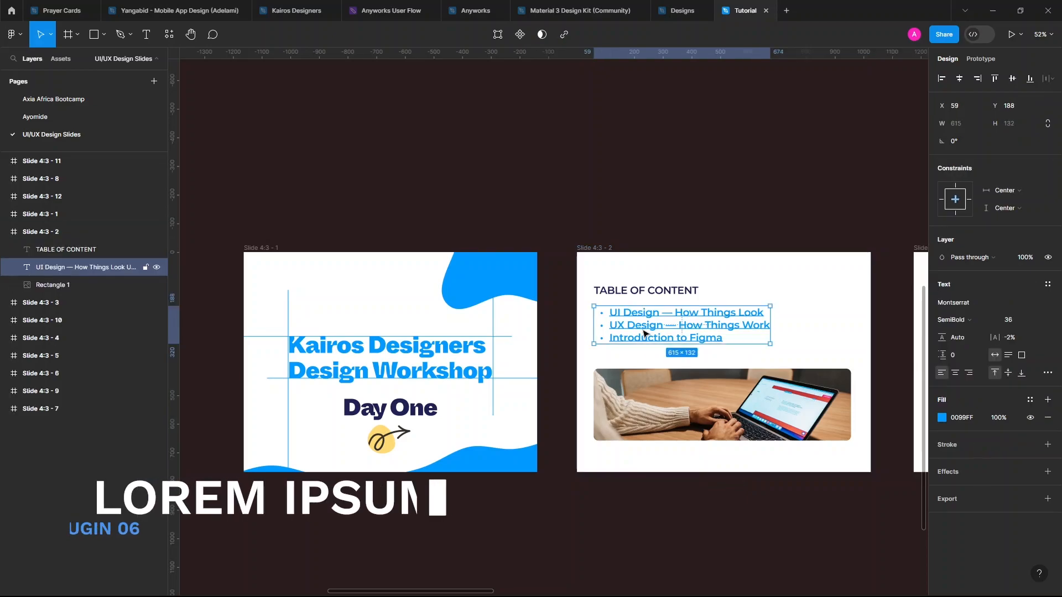
{"action": "double_click", "coordinate": [669, 331]}
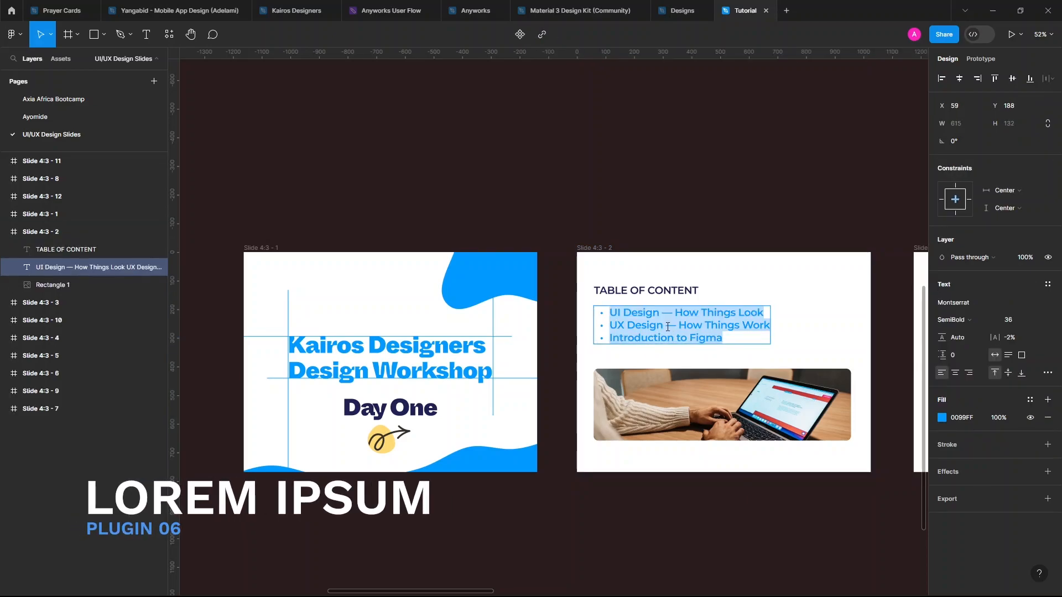
{"action": "key", "text": "BackSpace"}
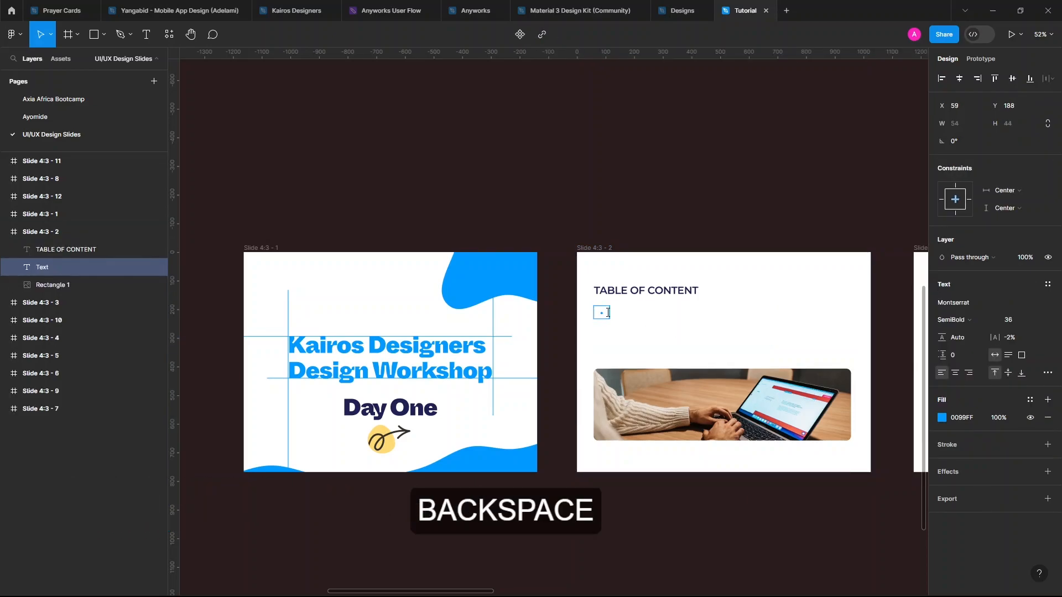
{"action": "left_click", "coordinate": [624, 317]}
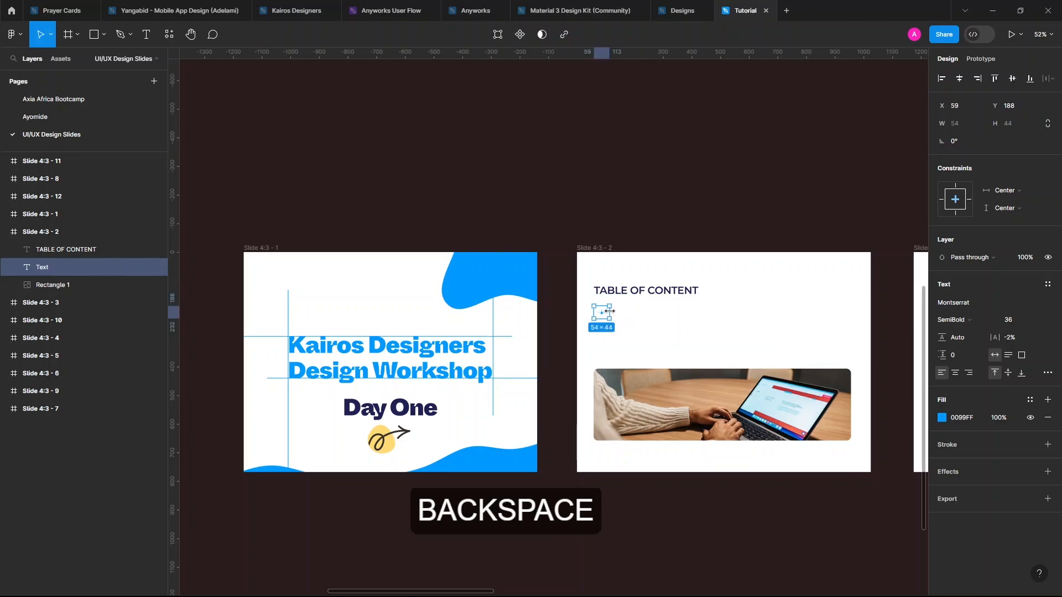
{"action": "left_click_drag", "start_coordinate": [610, 311], "coordinate": [762, 312]}
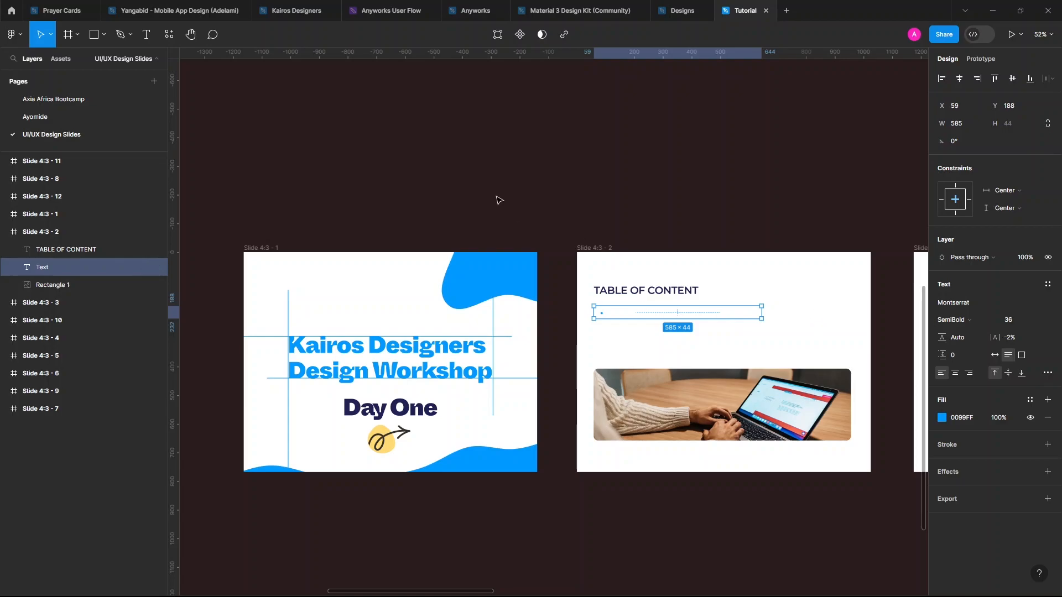
{"action": "key", "text": "t"}
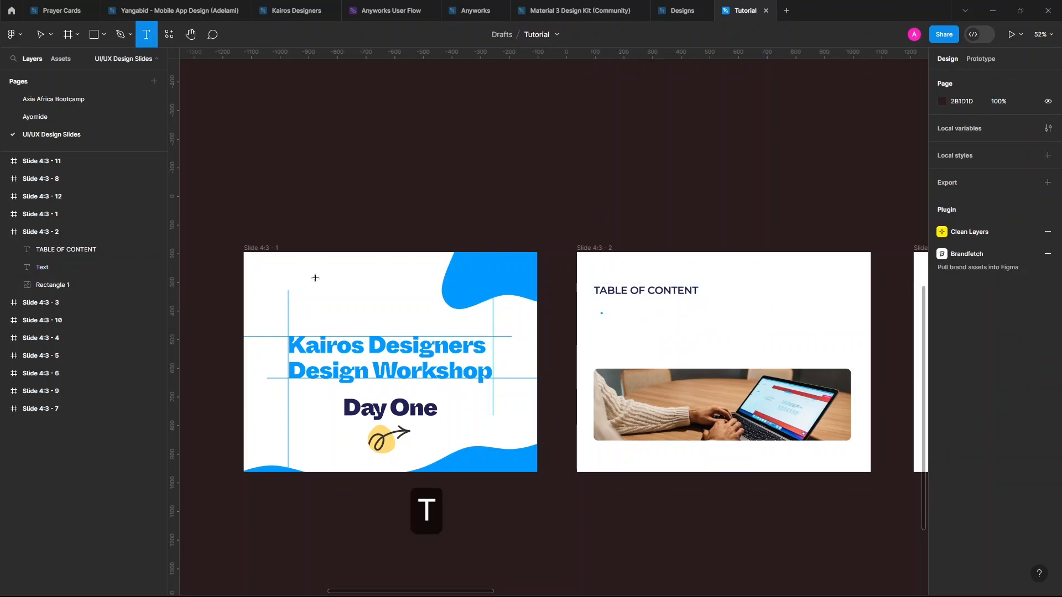
{"action": "left_click_drag", "start_coordinate": [309, 274], "coordinate": [441, 335]}
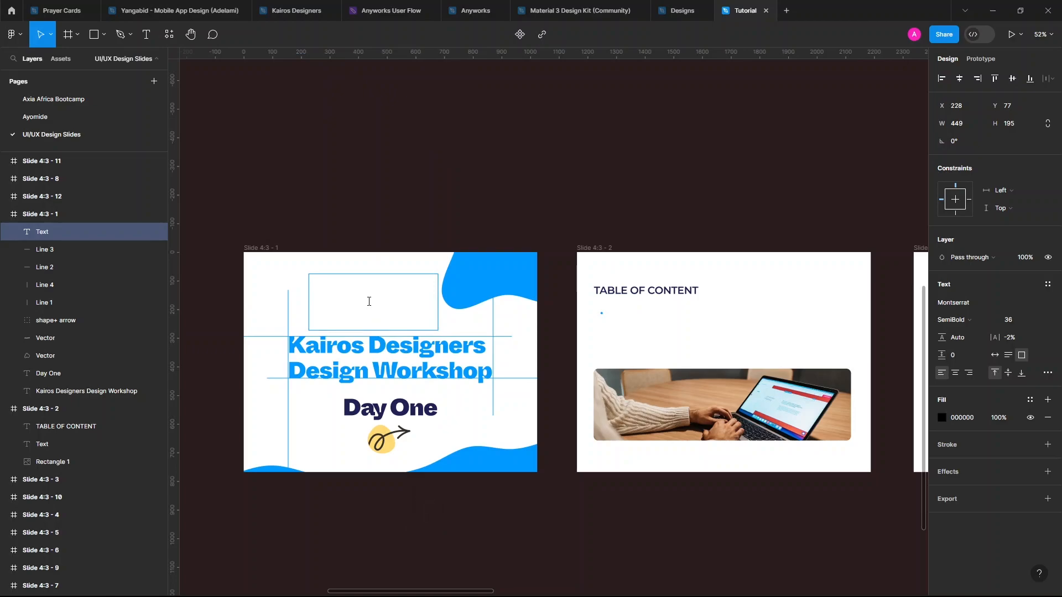
{"action": "key", "text": "ctrl"}
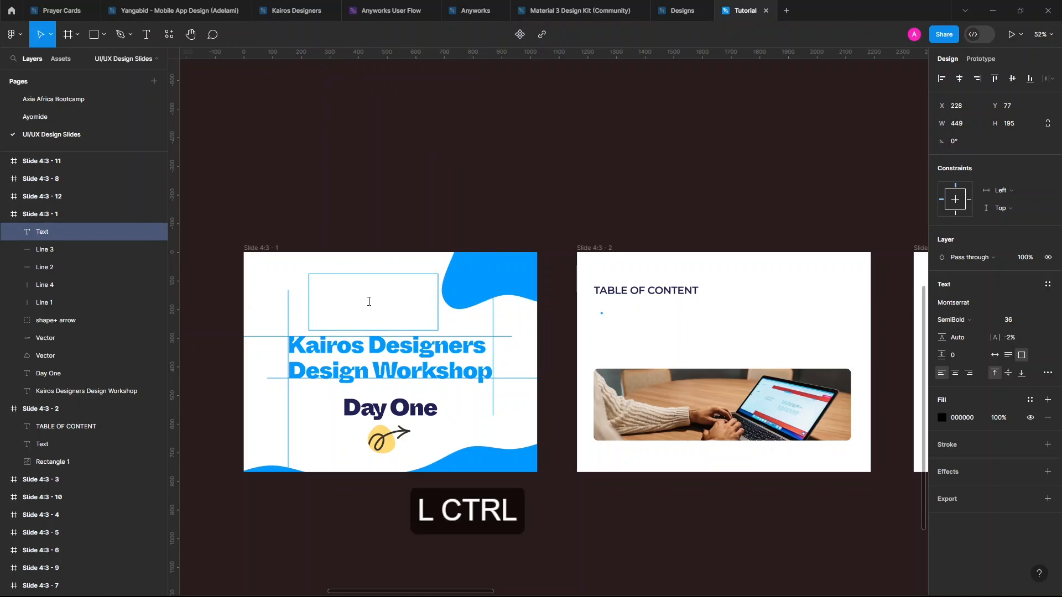
{"action": "key", "text": "ctrl+p"}
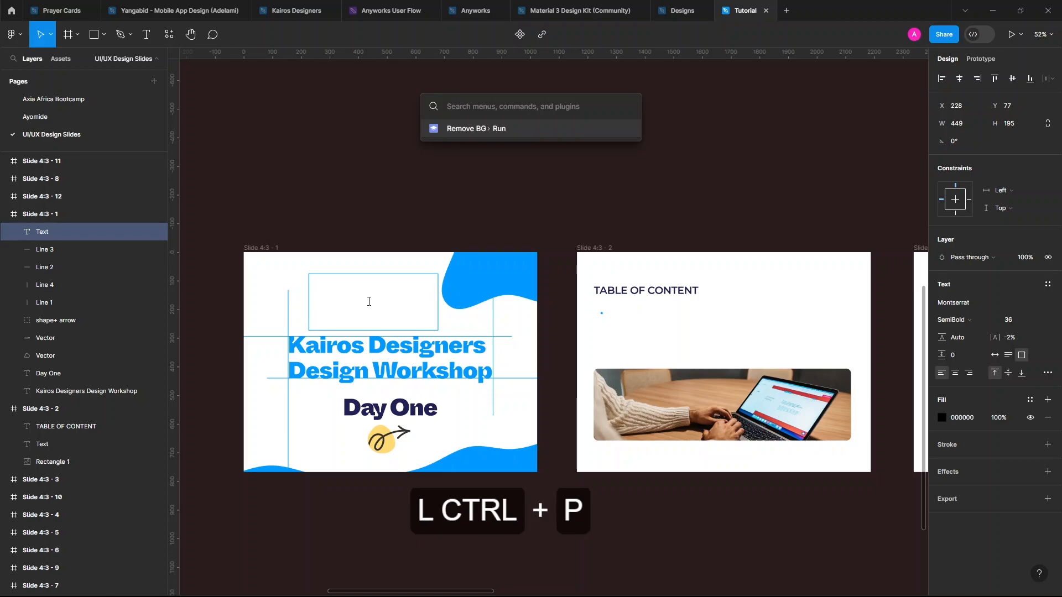
{"action": "key", "text": "ctrl+p"}
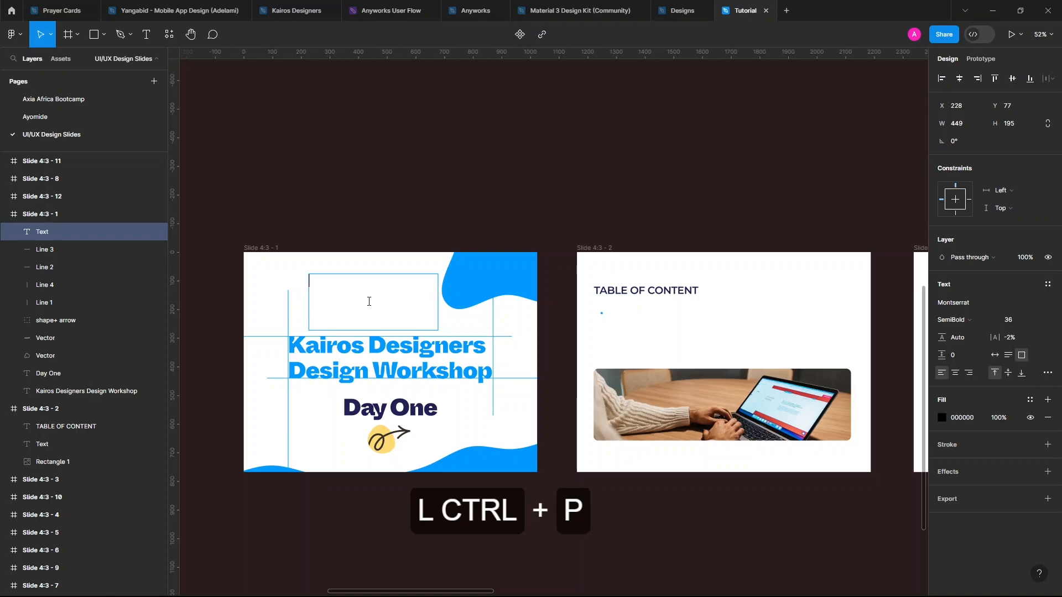
Search the plugins for "Lorem" and run the Lorem Ipsum plugin
{"action": "left_click", "coordinate": [168, 36]}
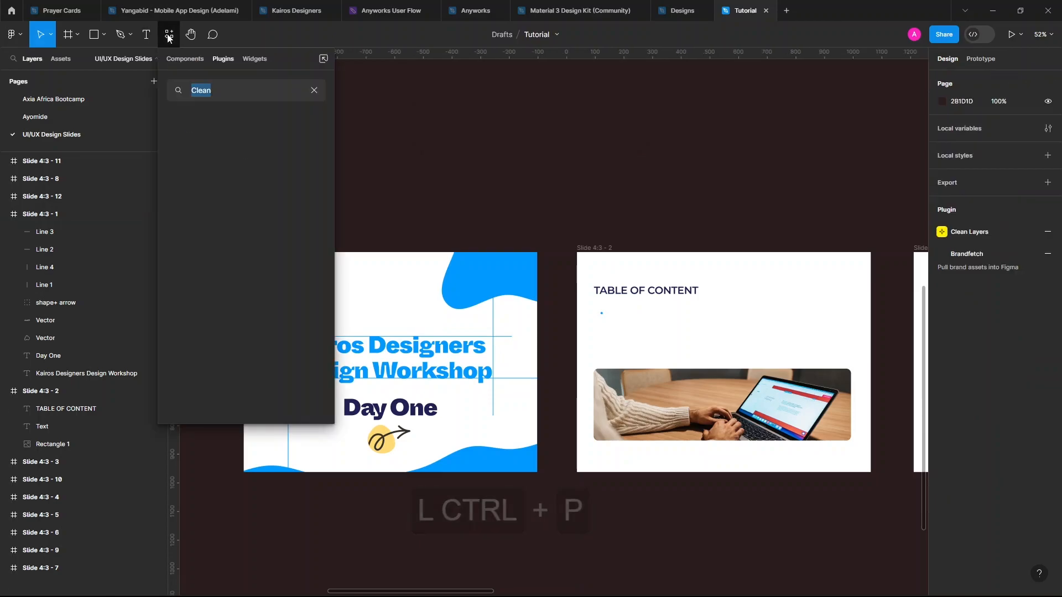
{"action": "left_click", "coordinate": [219, 91]}
{"action": "key", "text": "ctrl+a"}
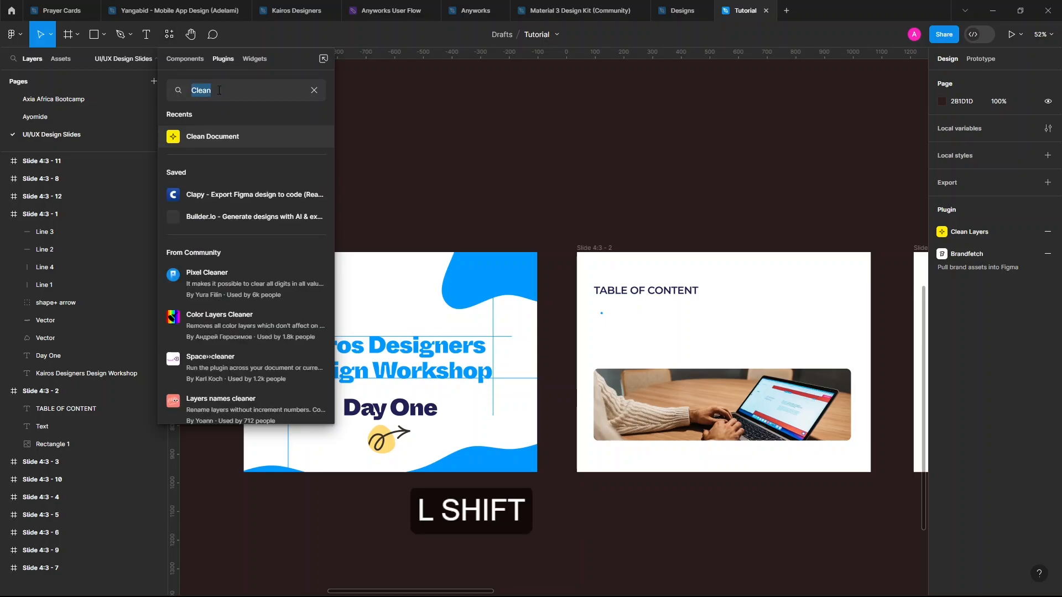
{"action": "type", "text": "Lorem"}
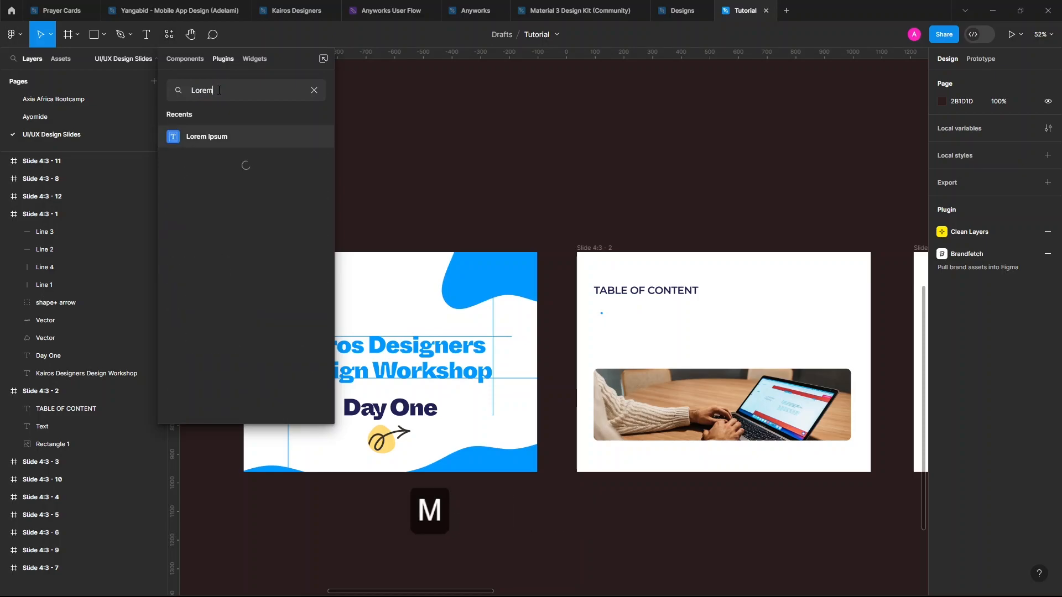
{"action": "left_click", "coordinate": [240, 142]}
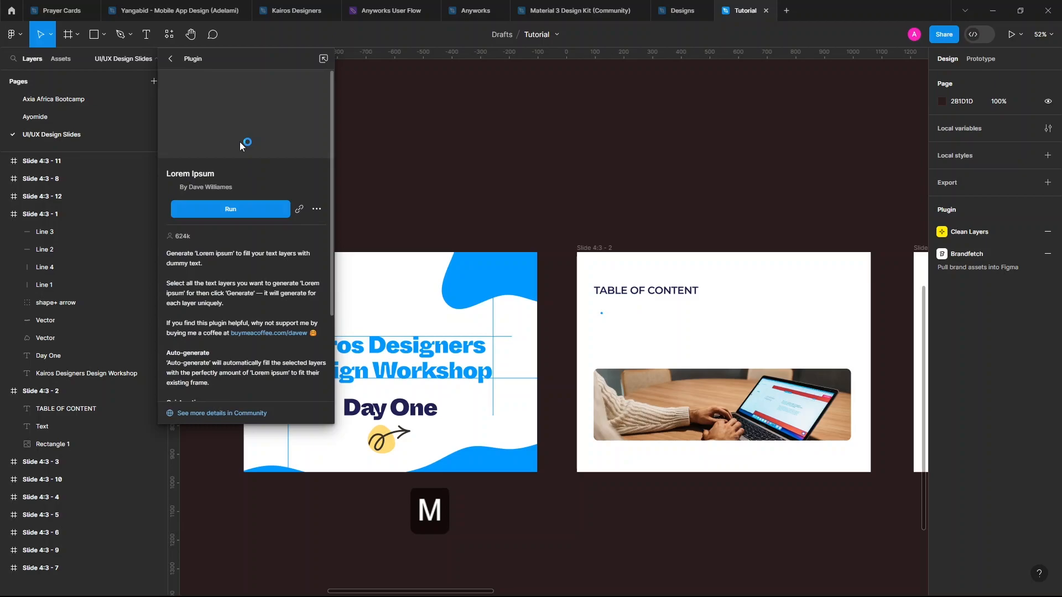
{"action": "left_click", "coordinate": [255, 214]}
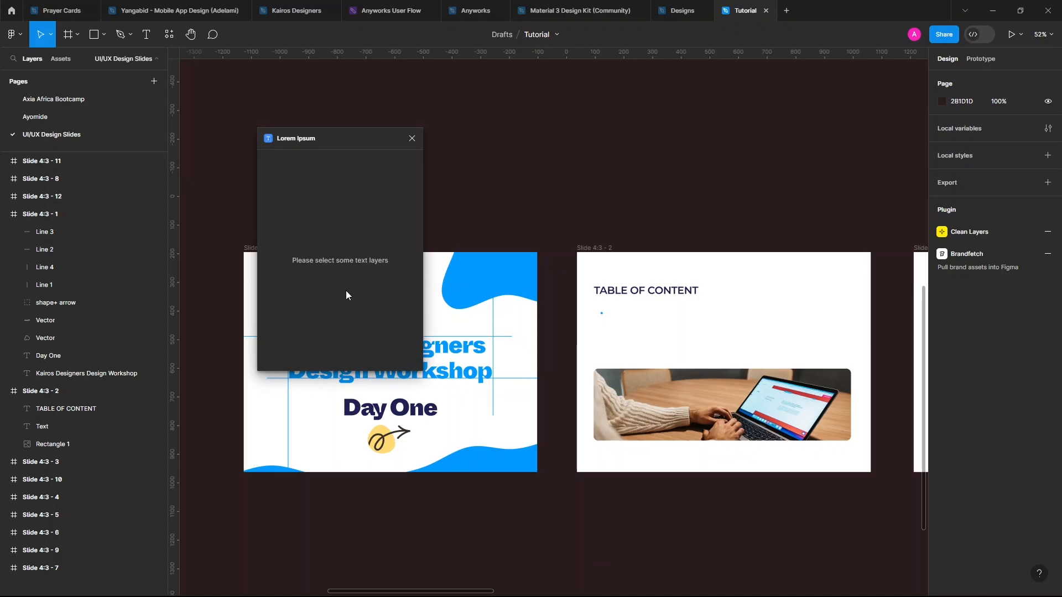
Draw a text box about 436 × 143 above the title on Slide 4:3 - 1 and auto-generate lorem ipsum text to fit it
{"action": "left_click_drag", "start_coordinate": [321, 139], "coordinate": [597, 98]}
{"action": "key", "text": "t"}
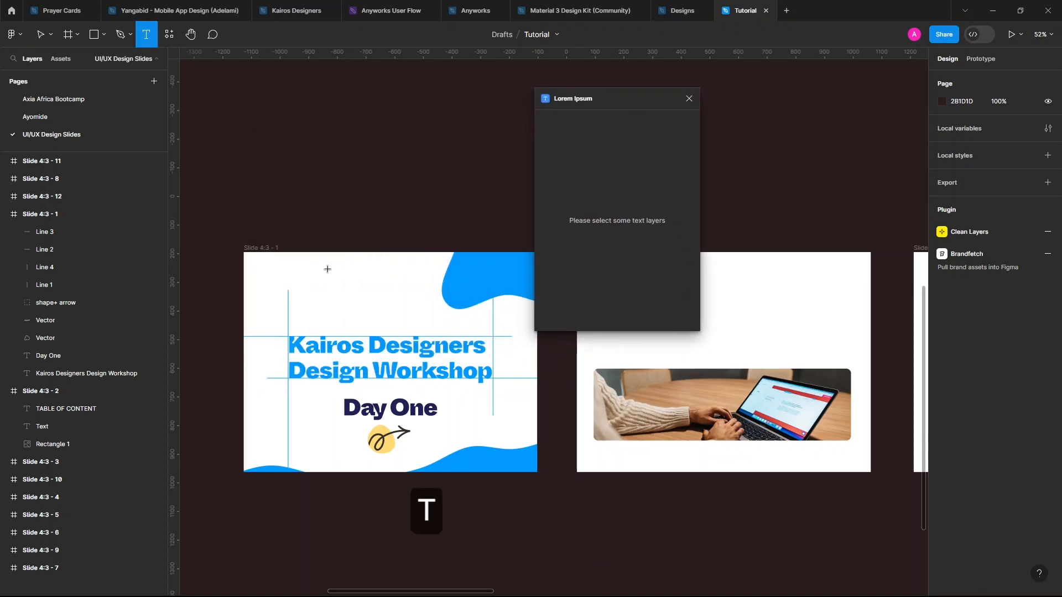
{"action": "left_click_drag", "start_coordinate": [303, 280], "coordinate": [429, 321]}
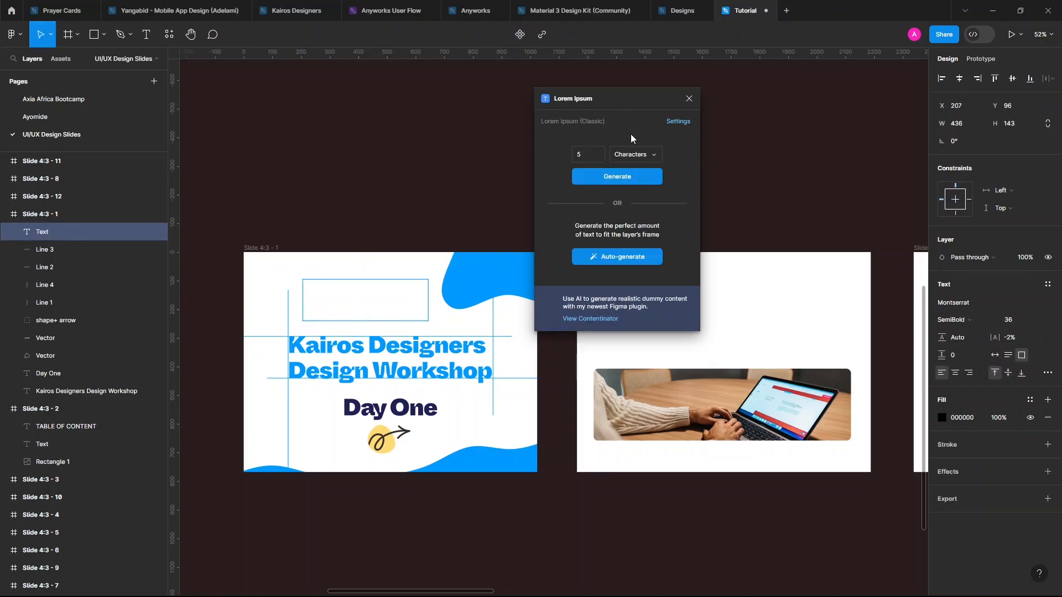
{"action": "left_click", "coordinate": [629, 257]}
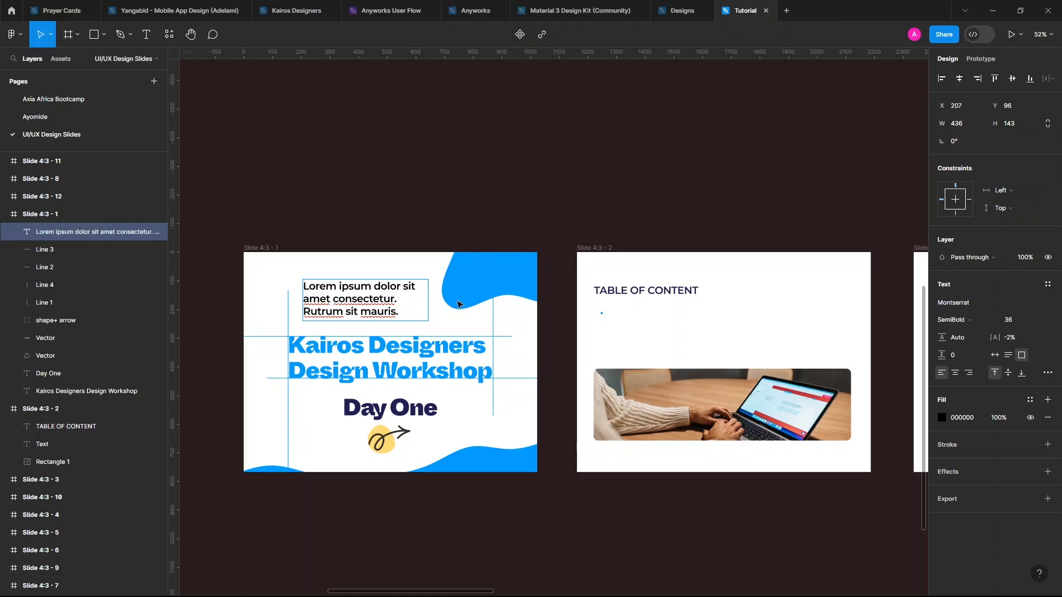
Shift the lorem ipsum text box slightly above the title on Slide 4:3 - 1 and delete it
{"action": "left_click_drag", "start_coordinate": [418, 313], "coordinate": [391, 311]}
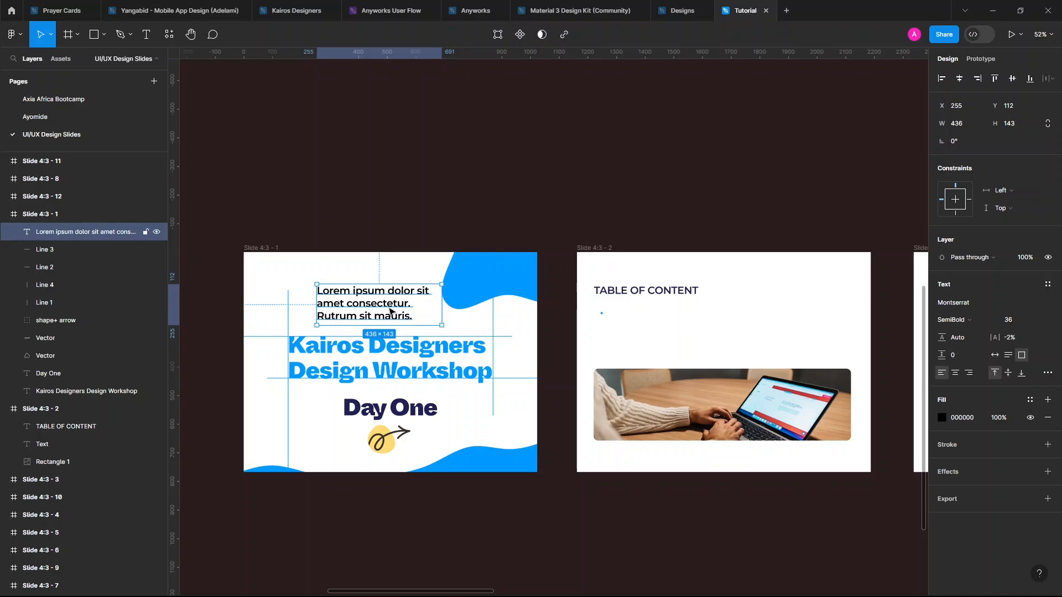
{"action": "key", "text": "Delete"}
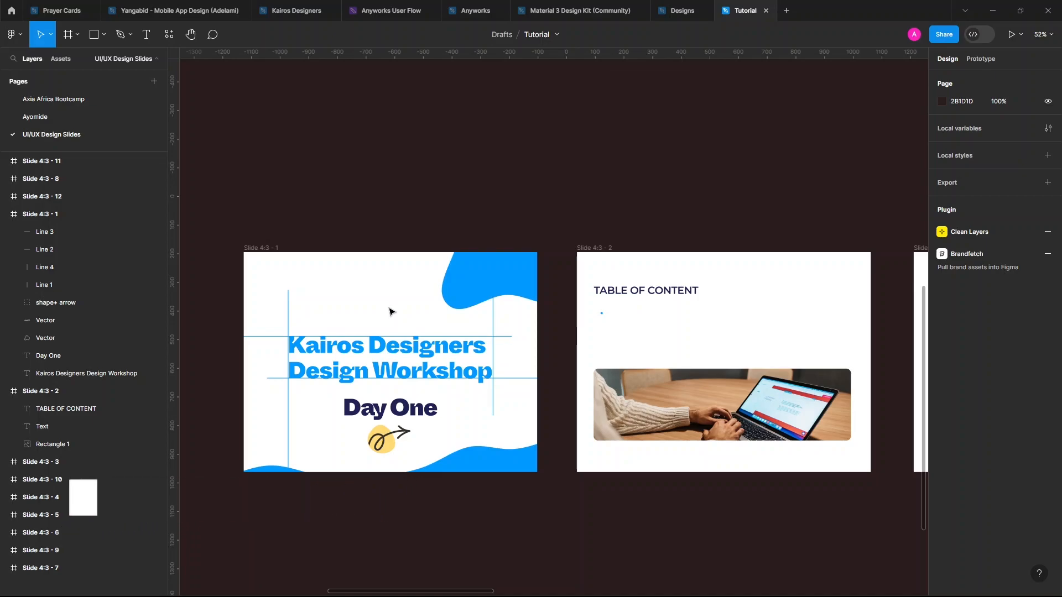
Search the plugins for "Type" and run the Typescales plugin
{"action": "scroll", "coordinate": [390, 311], "scroll_direction": "down", "scroll_amount": 1}
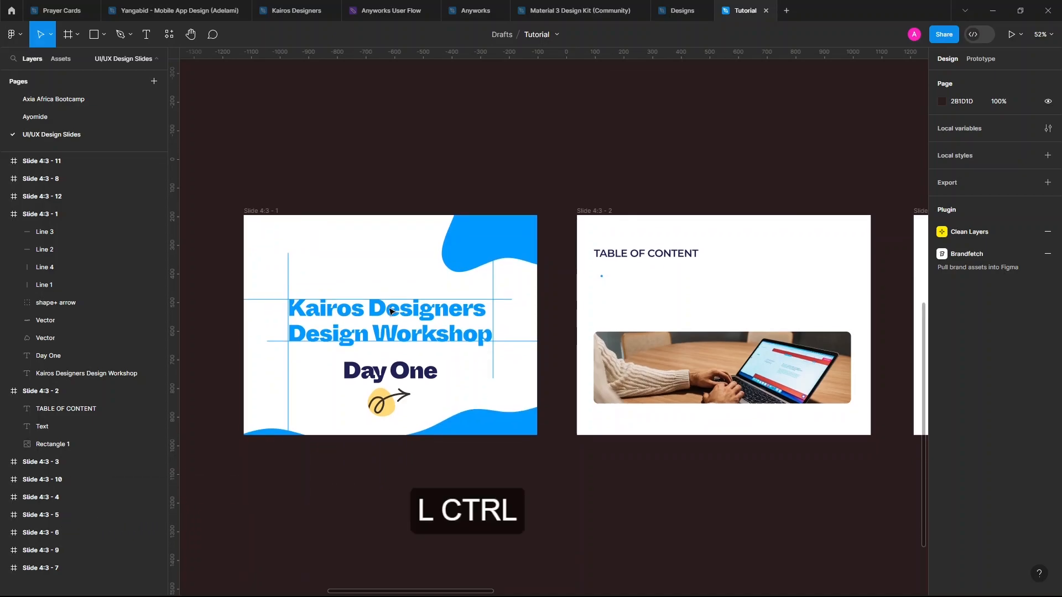
{"action": "key", "text": "ctrl+p"}
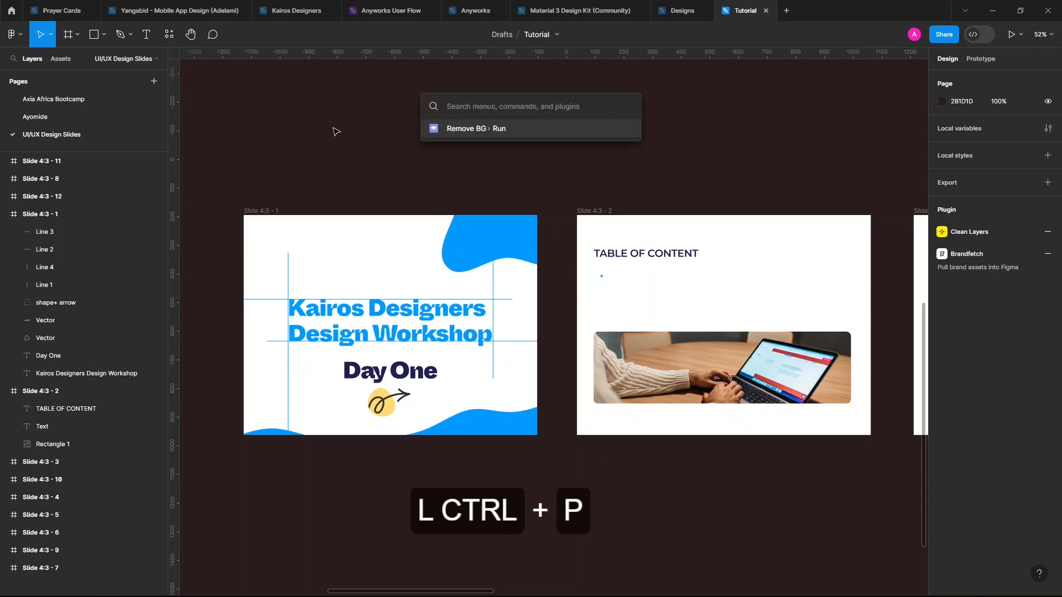
{"action": "left_click", "coordinate": [334, 132]}
{"action": "left_click", "coordinate": [172, 43]}
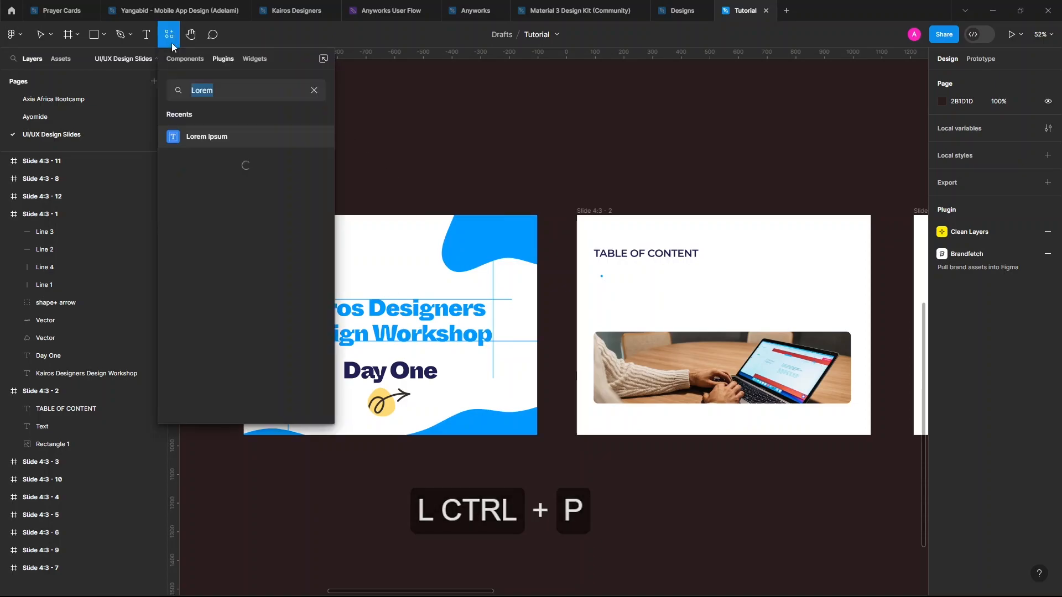
{"action": "type", "text": "Type"}
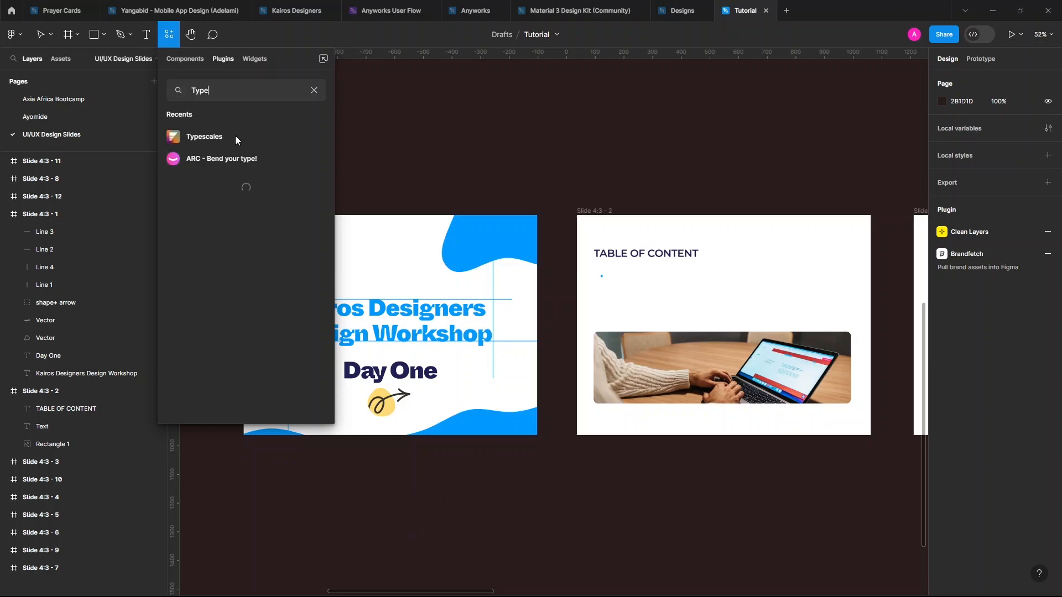
{"action": "left_click", "coordinate": [236, 138]}
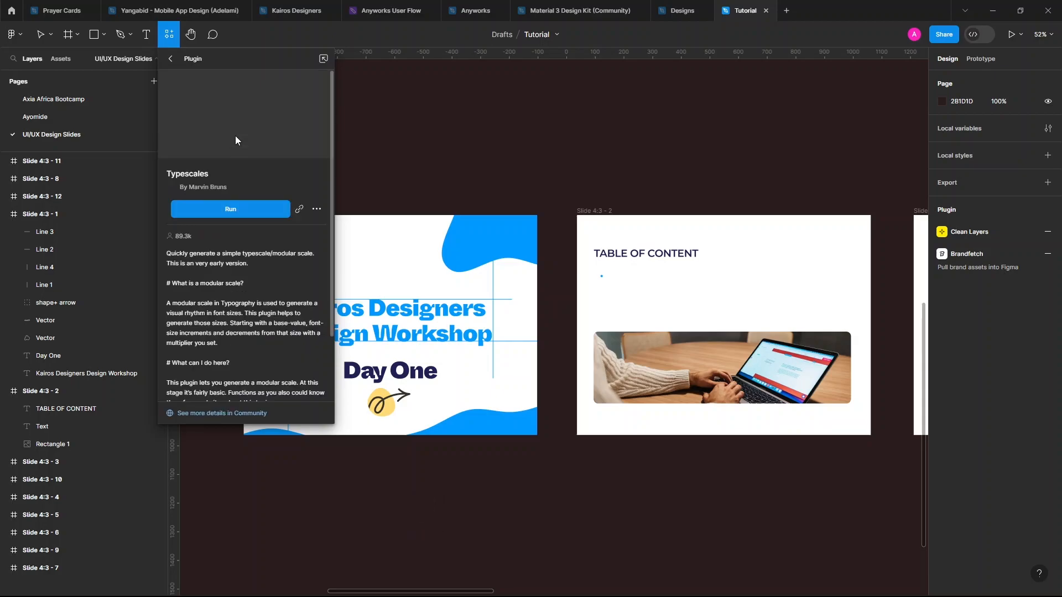
{"action": "left_click", "coordinate": [264, 205]}
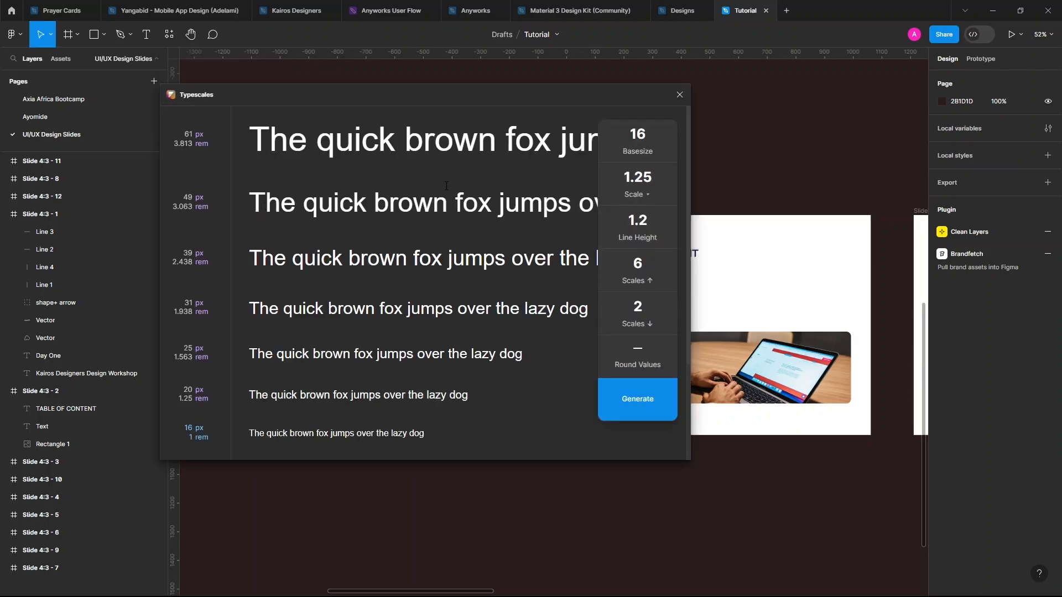
Set the scale to Golden Ratio: ½ Increments (1.309), keep Round Values enabled, and generate the type scale
{"action": "left_click", "coordinate": [641, 354]}
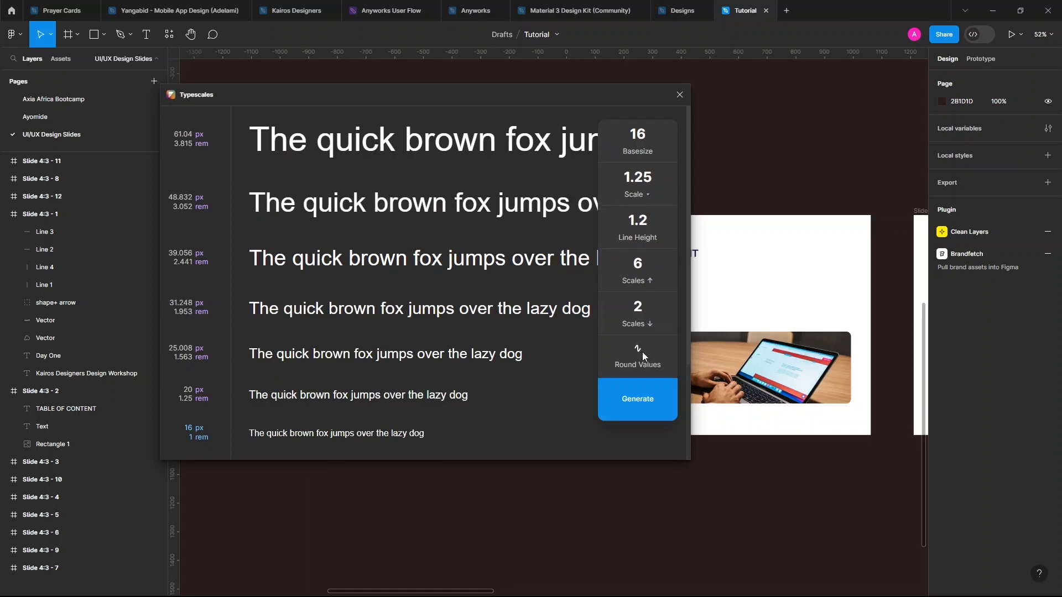
{"action": "left_click", "coordinate": [643, 352]}
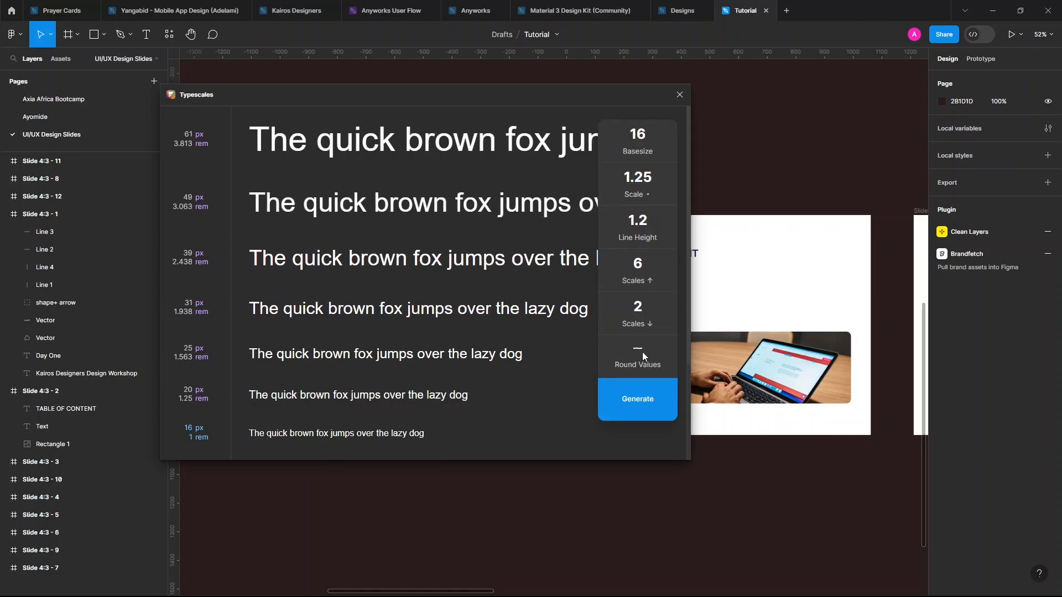
{"action": "left_click", "coordinate": [647, 193]}
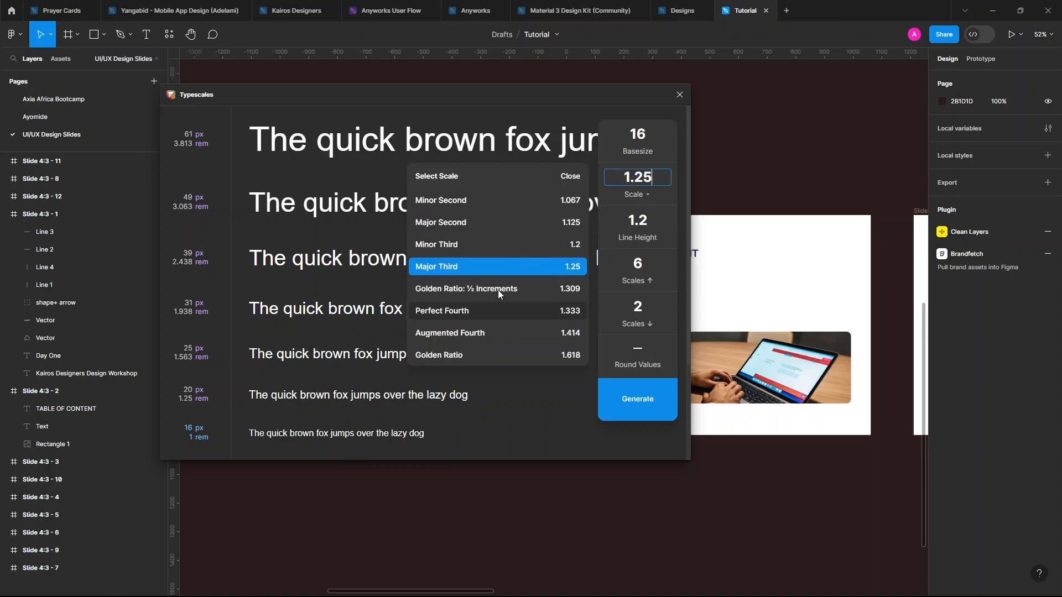
{"action": "left_click", "coordinate": [503, 288]}
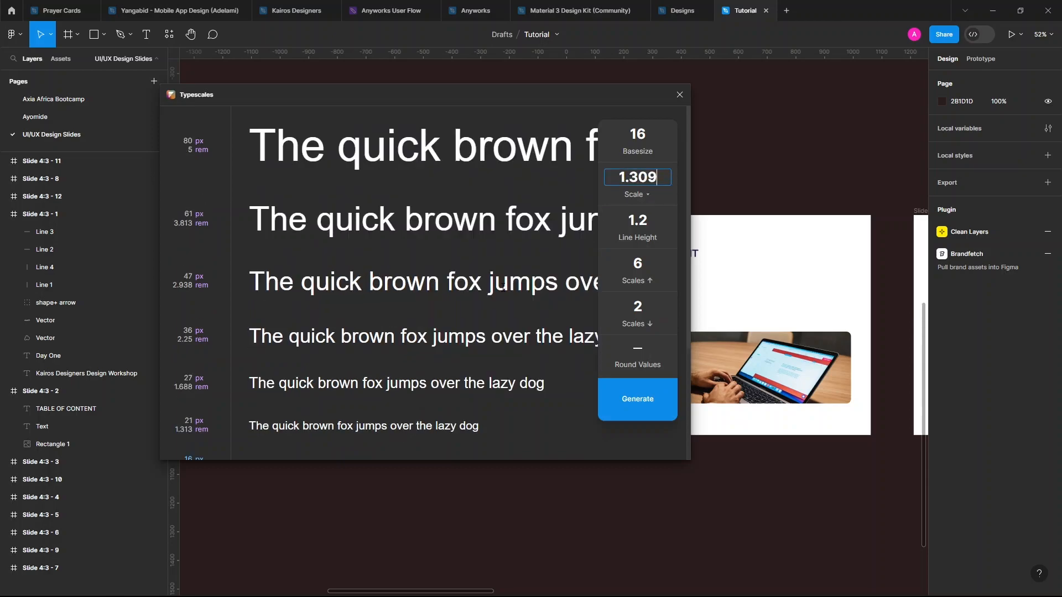
{"action": "left_click", "coordinate": [620, 412]}
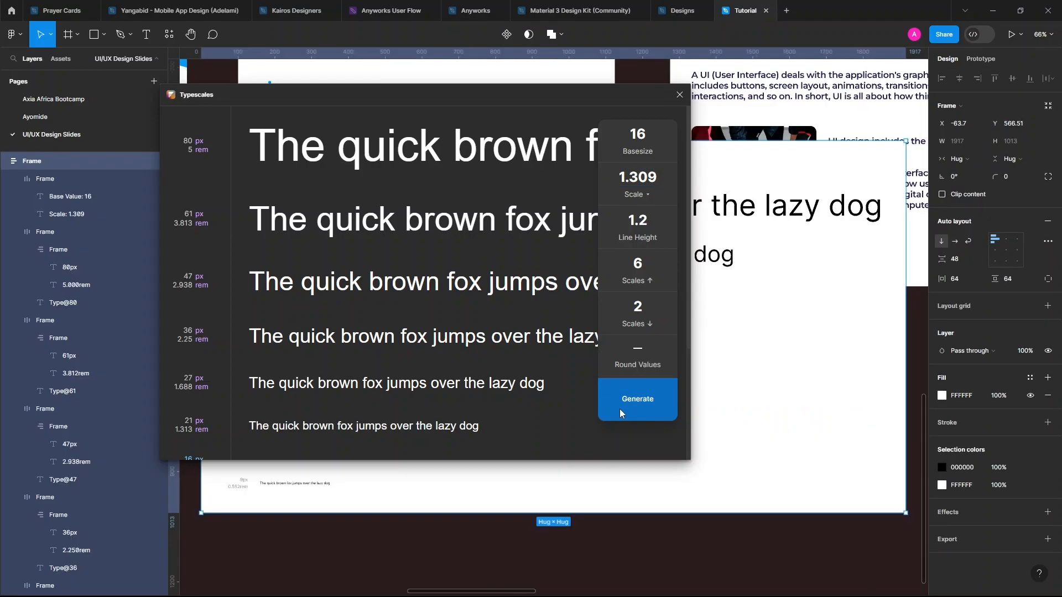
Open the text styles for the 80 px sample line and delete the generated type scale frame
{"action": "key", "text": "ctrl"}
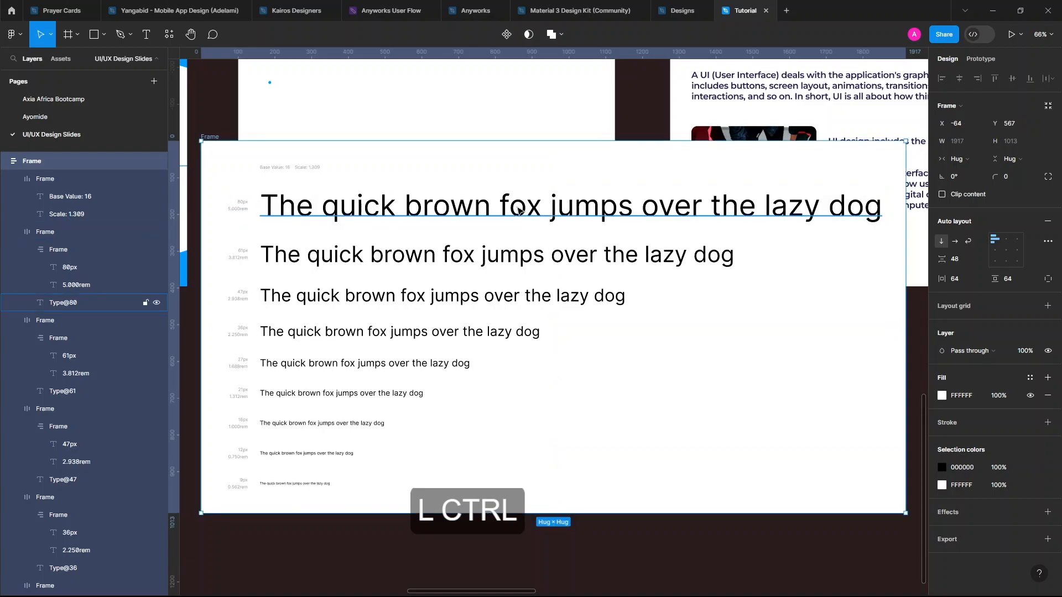
{"action": "left_click", "coordinate": [520, 210], "text": "ctrl"}
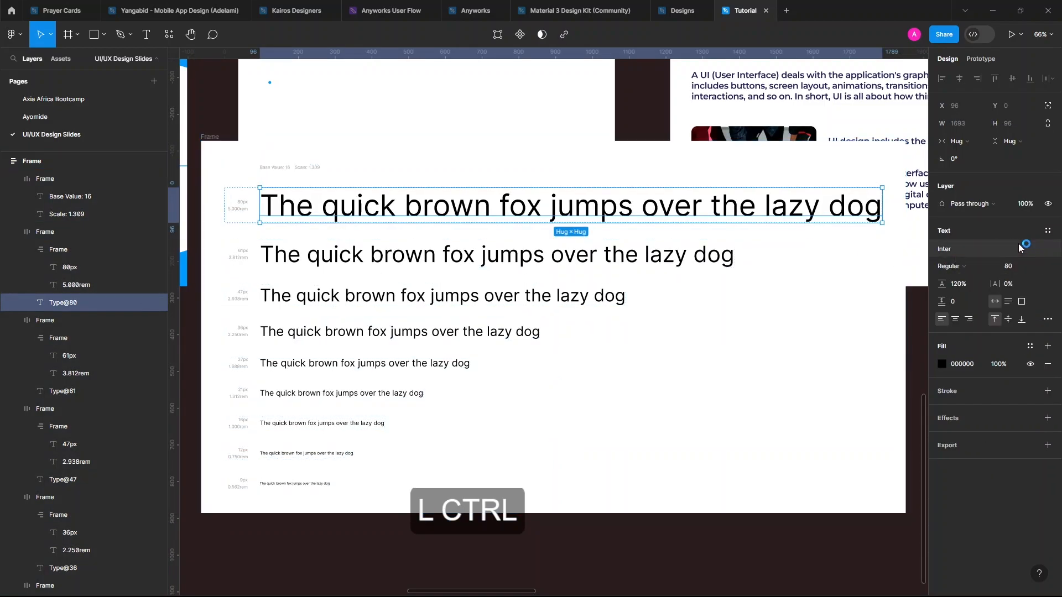
{"action": "left_click", "coordinate": [1048, 232]}
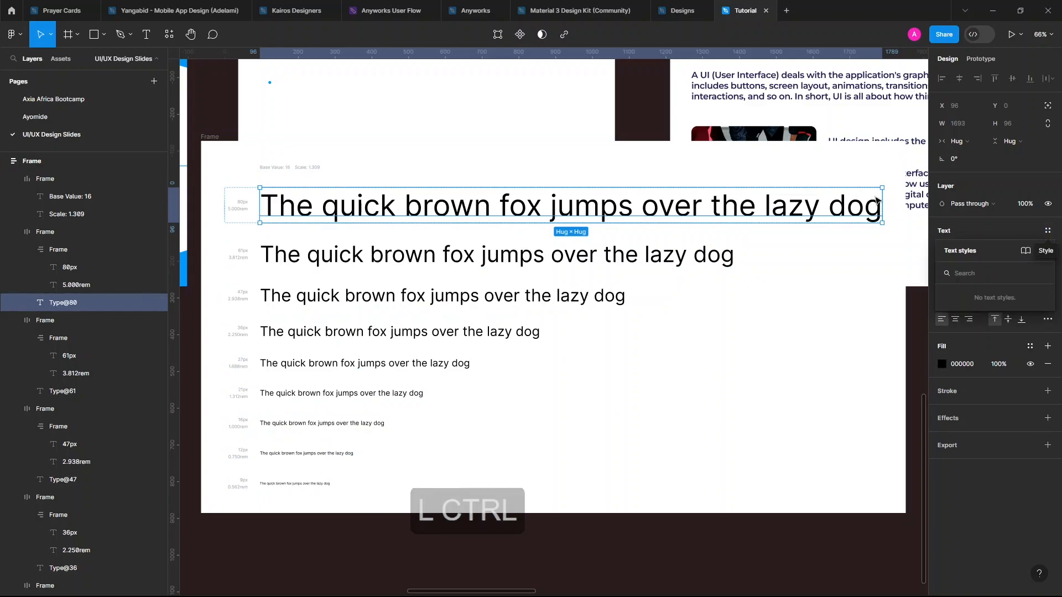
{"action": "left_click", "coordinate": [781, 512]}
{"action": "key", "text": "Delete"}
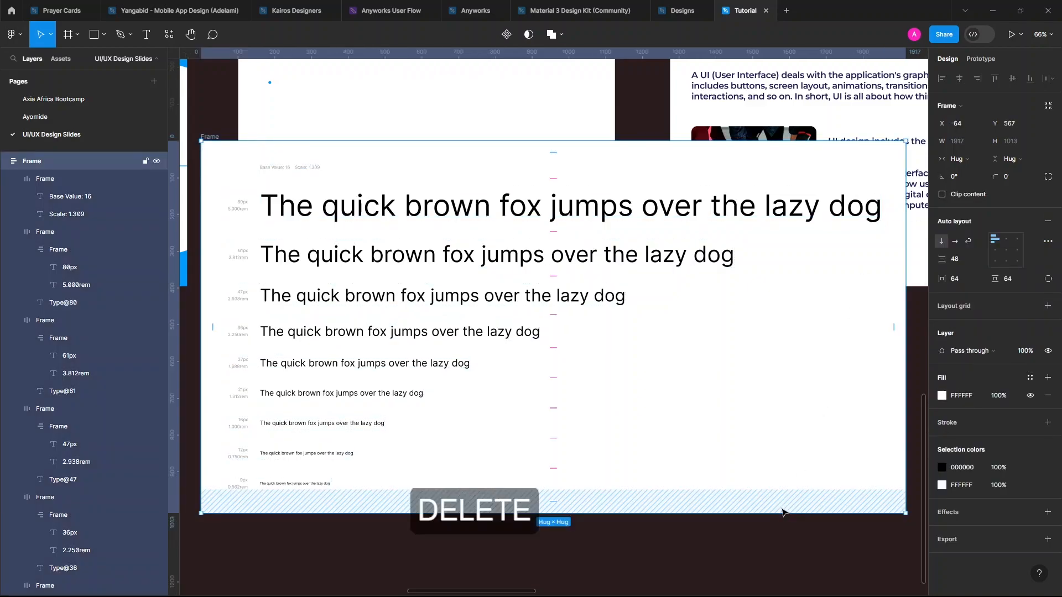
Undo the recent changes back to before the bulleted list under "TABLE OF CONTENT" was cleared
{"action": "scroll", "coordinate": [324, 361], "scroll_direction": "up", "scroll_amount": 5}
{"action": "scroll", "coordinate": [325, 360], "scroll_direction": "left", "scroll_amount": 4}
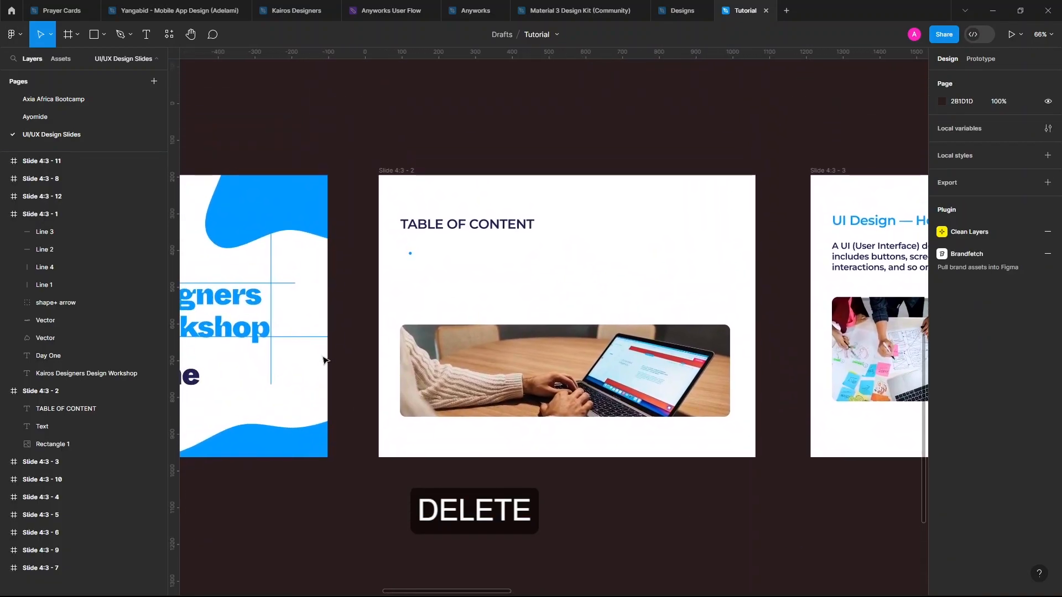
{"action": "key", "text": "ctrl+z"}
{"action": "key", "text": "ctrl+z"}
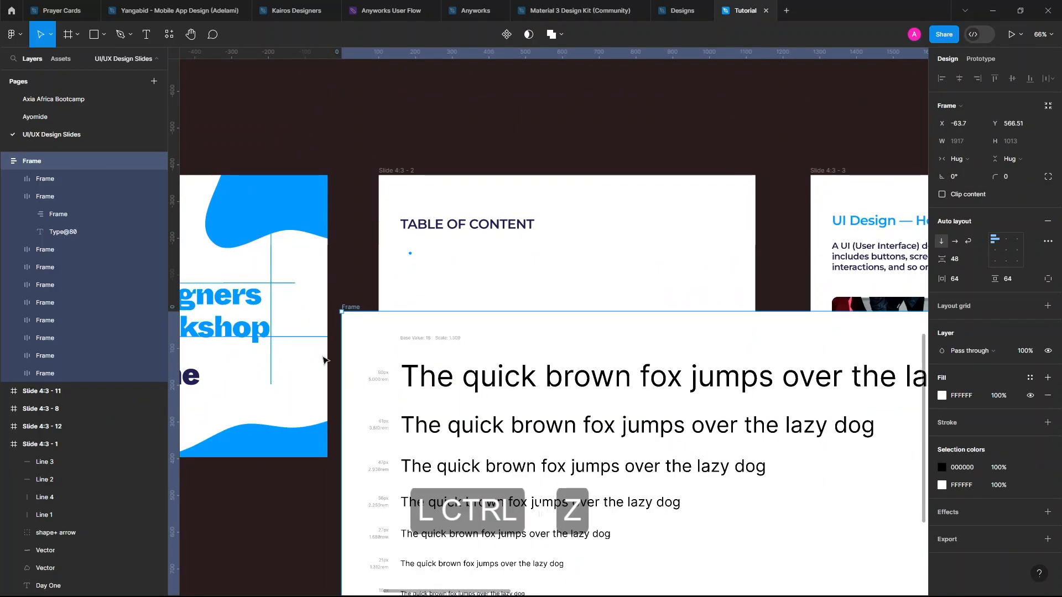
{"action": "key", "text": "ctrl+z"}
{"action": "key", "text": "ctrl+z"}
{"action": "key", "text": "ctrl+z"}
{"action": "key", "text": "ctrl+z"}
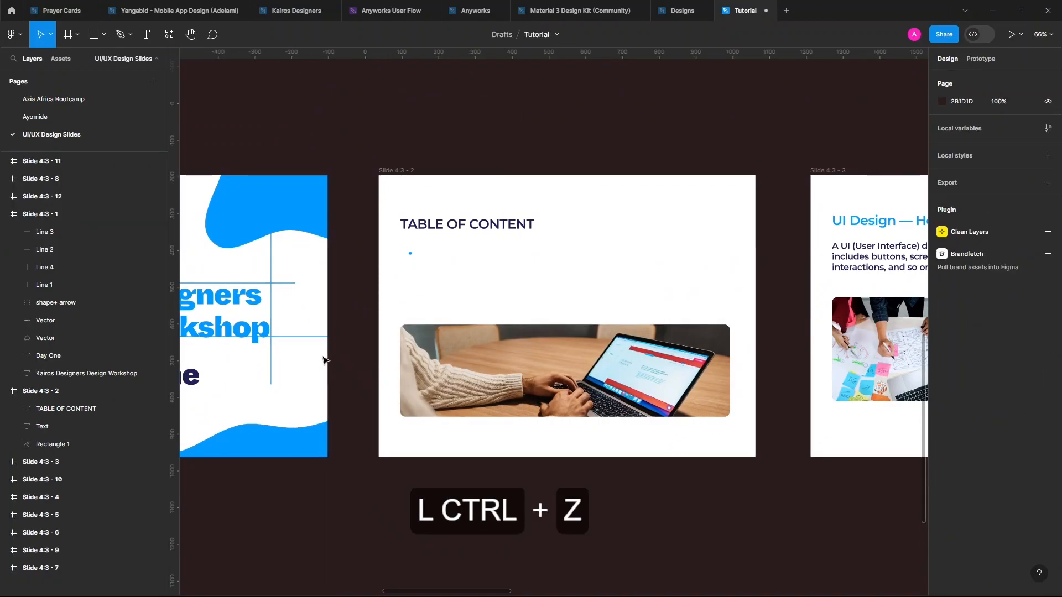
{"action": "key", "text": "ctrl+z"}
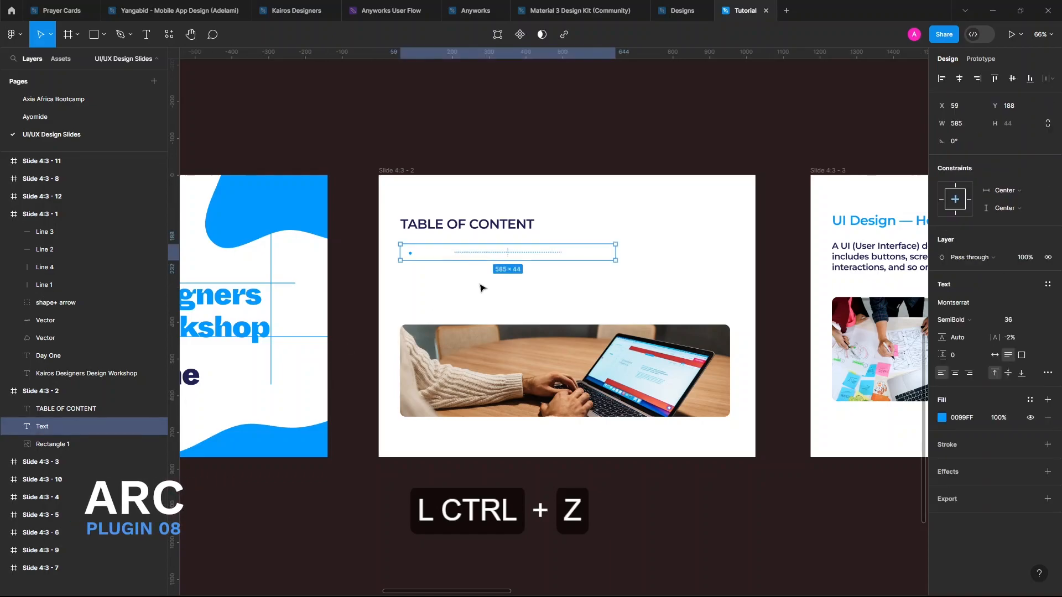
{"action": "scroll", "coordinate": [482, 287], "scroll_direction": "left", "scroll_amount": 3}
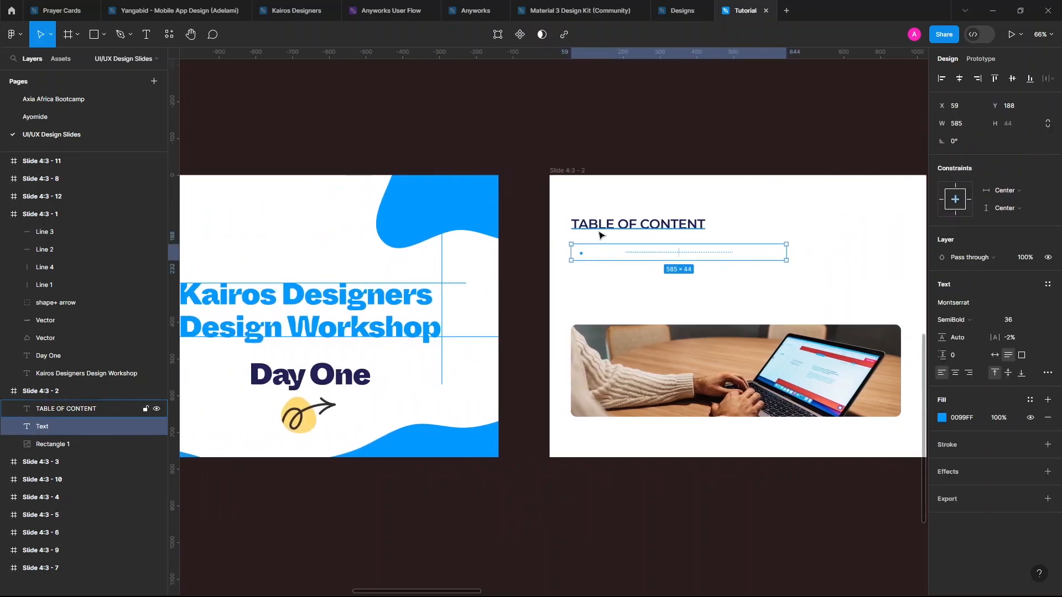
{"action": "key", "text": "ctrl+z"}
{"action": "key", "text": "ctrl+z"}
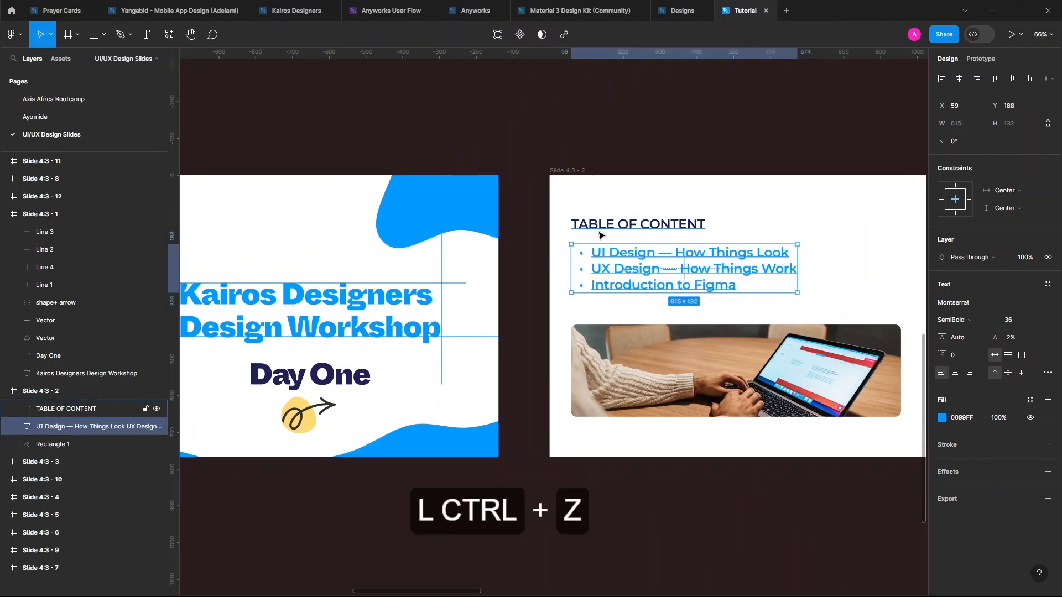
Duplicate the "TABLE OF CONTENT" heading onto the empty canvas above the slides and recolor the copy white (FFFFFF) by sampling Slide 4:3 - 2's background
{"action": "left_click", "coordinate": [599, 231]}
{"action": "scroll", "coordinate": [601, 236], "scroll_direction": "up", "scroll_amount": 2}
{"action": "scroll", "coordinate": [601, 236], "scroll_direction": "down", "scroll_amount": 3}
{"action": "key", "text": "alt"}
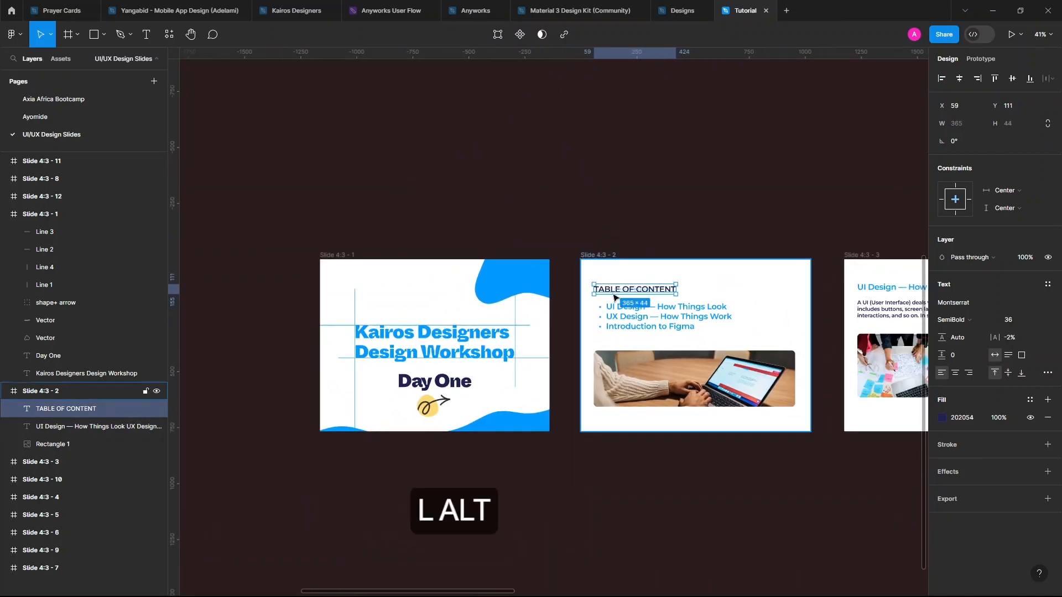
{"action": "left_click_drag", "start_coordinate": [635, 289], "coordinate": [528, 185]}
{"action": "scroll", "coordinate": [515, 185], "scroll_direction": "up", "scroll_amount": 2}
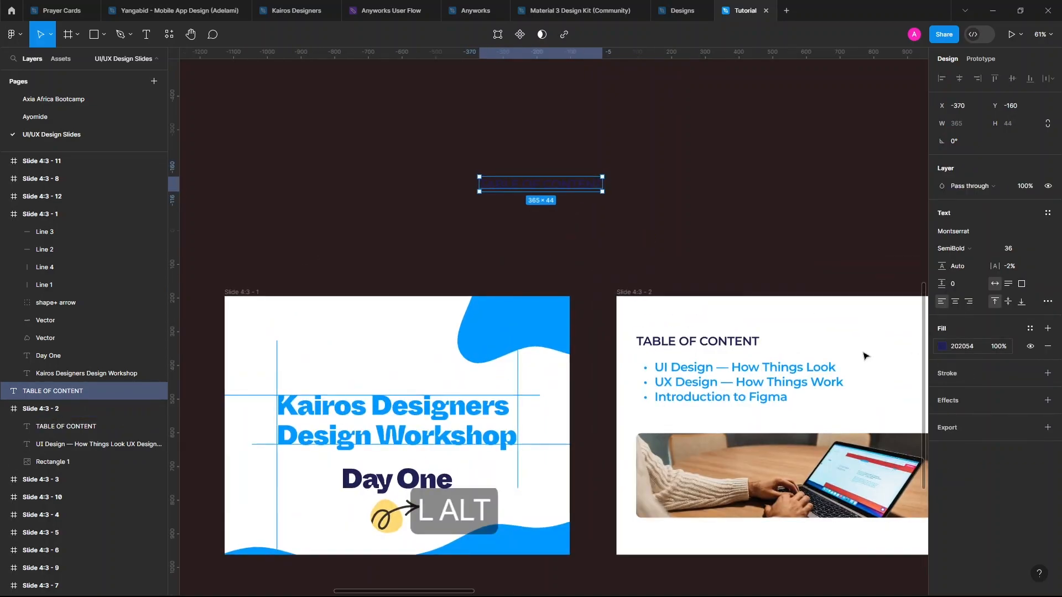
{"action": "key", "text": "i"}
{"action": "left_click", "coordinate": [828, 325]}
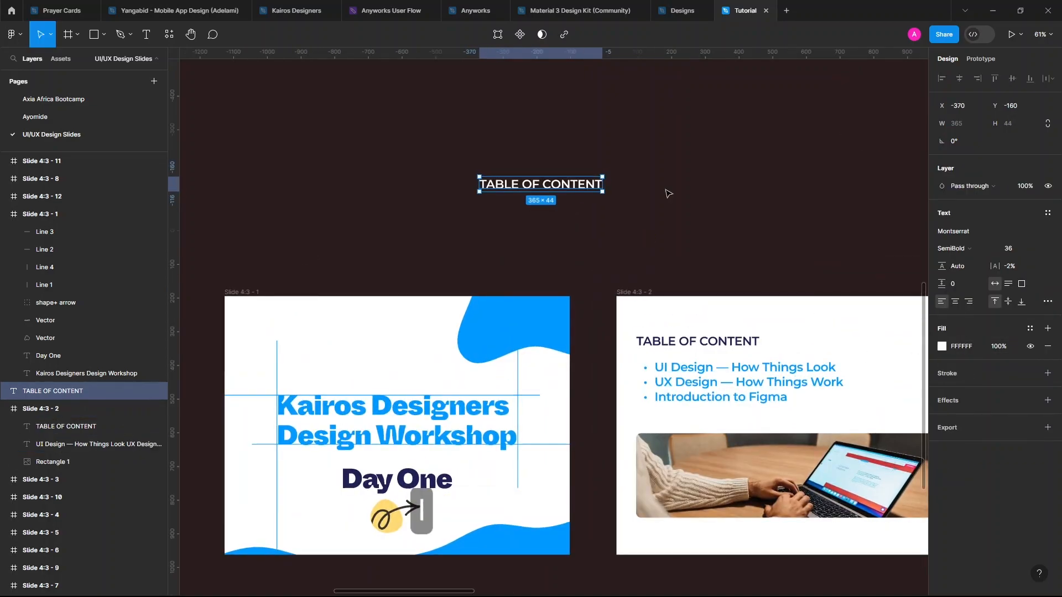
Search the plugins for "Arc" and run ARC - Bend your type! on the white heading copy
{"action": "key", "text": "ctrl+p"}
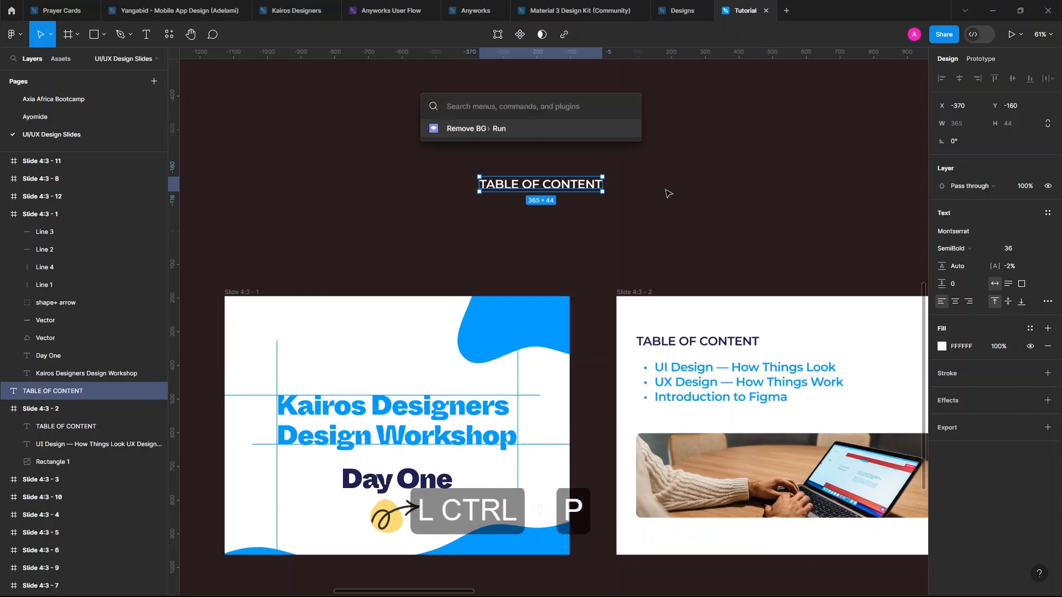
{"action": "key", "text": "Escape"}
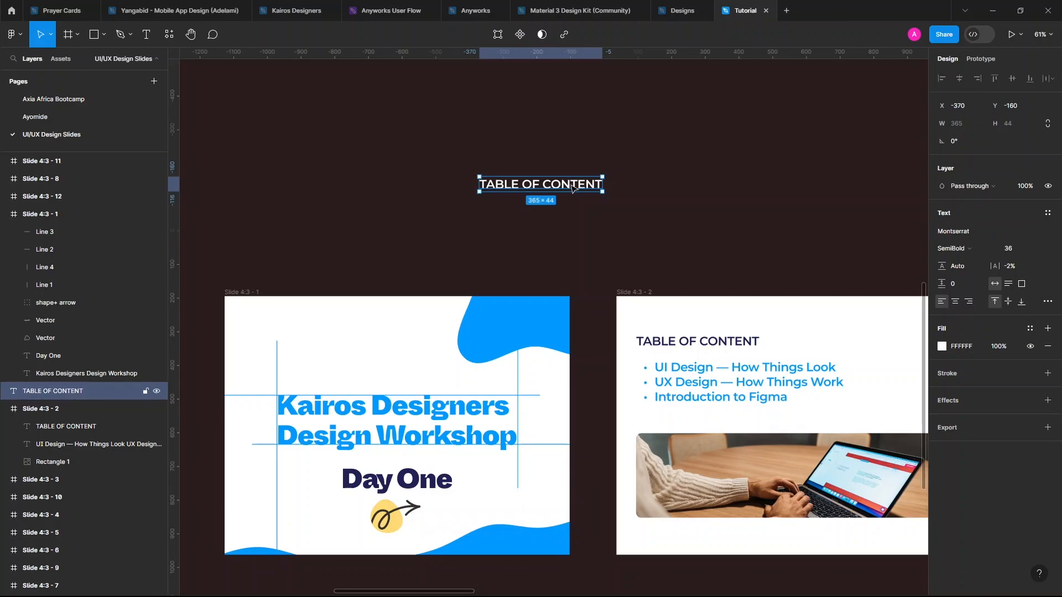
{"action": "left_click", "coordinate": [170, 34]}
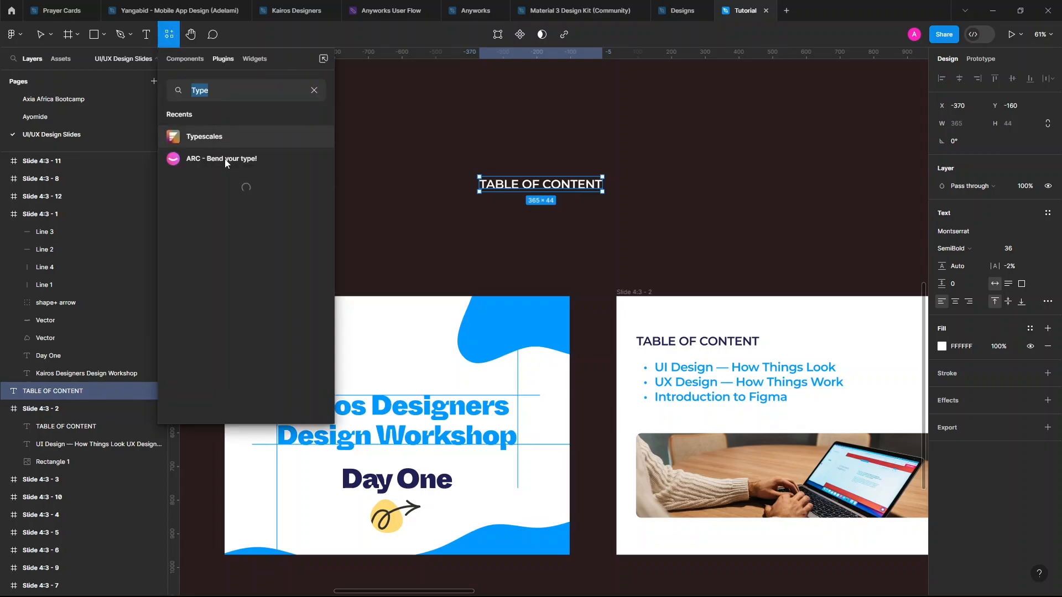
{"action": "key", "text": "ctrl+a"}
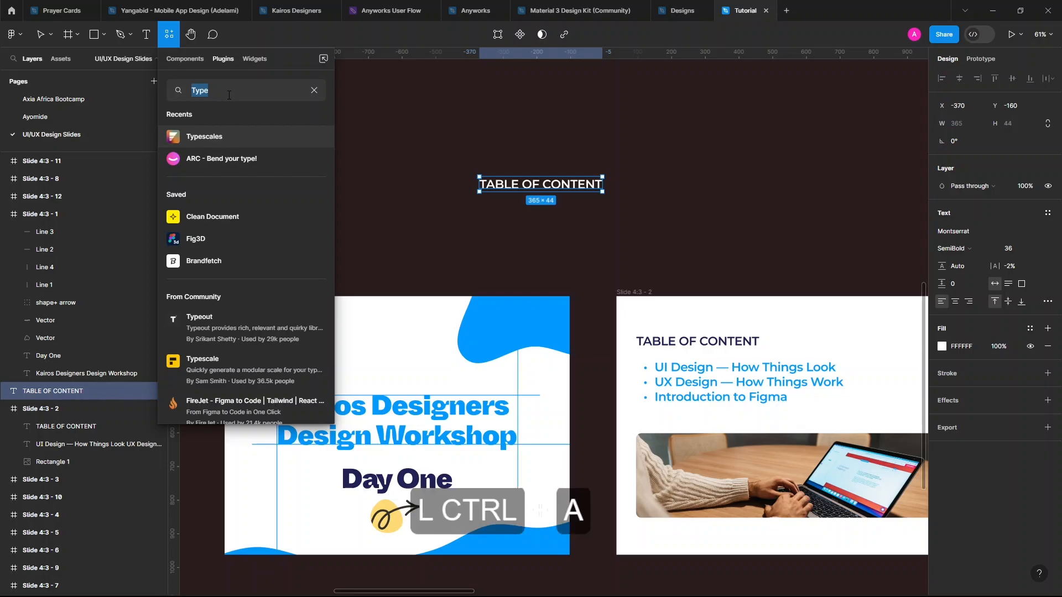
{"action": "type", "text": "Arc"}
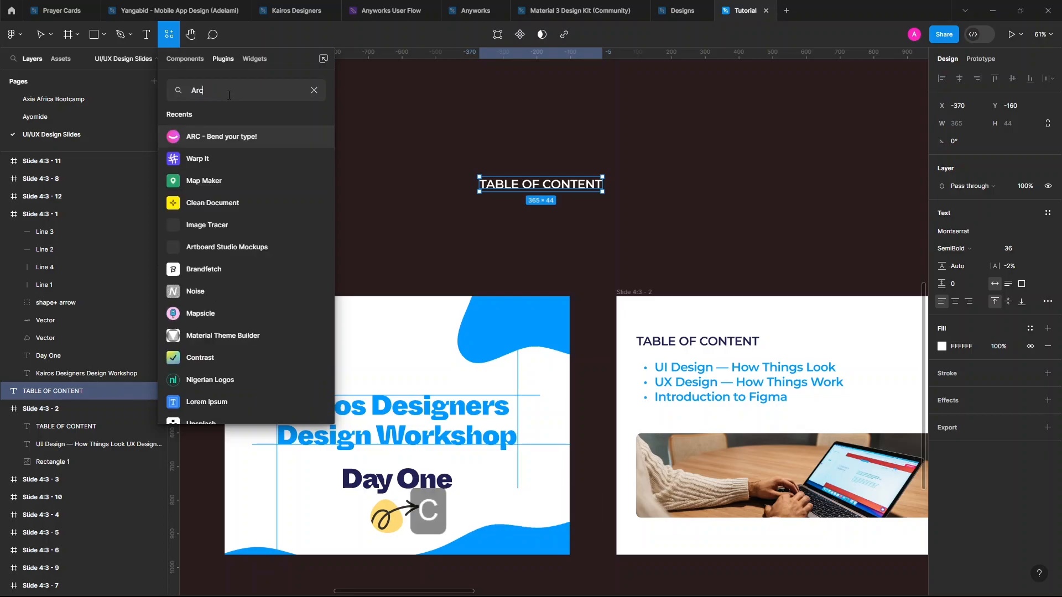
{"action": "left_click", "coordinate": [224, 142]}
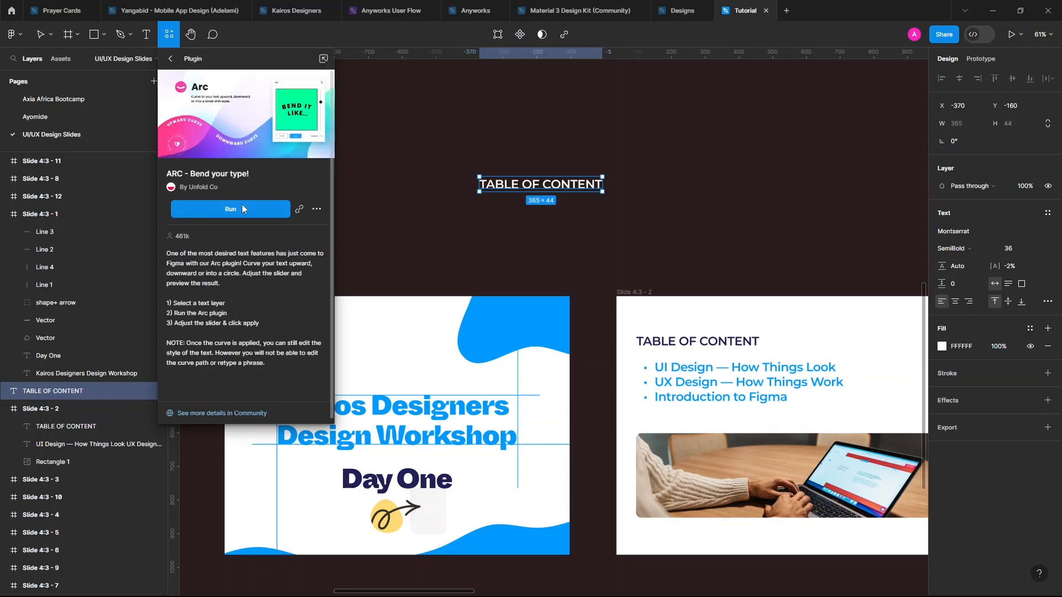
{"action": "left_click", "coordinate": [243, 209]}
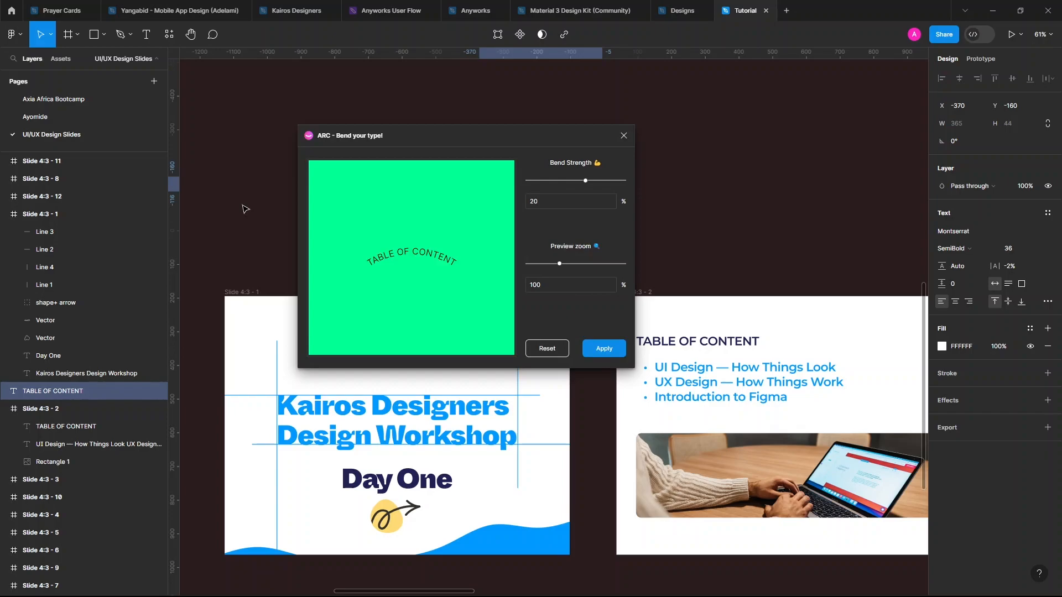
Bend the white "TABLE OF CONTENT" copy into a full circle at maximum bend strength, with the preview zoom at 149%
{"action": "left_click_drag", "start_coordinate": [431, 147], "coordinate": [285, 262]}
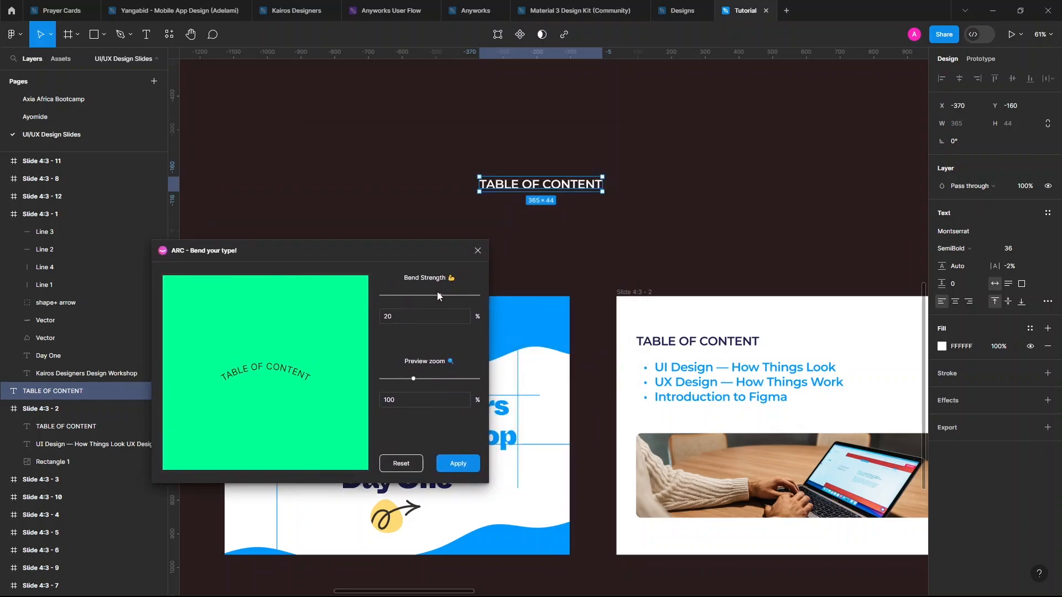
{"action": "mouse_move", "coordinate": [438, 297]}
{"action": "left_mouse_down"}
{"action": "mouse_move", "coordinate": [459, 296]}
{"action": "mouse_move", "coordinate": [383, 296]}
{"action": "mouse_move", "coordinate": [442, 296]}
{"action": "left_mouse_up"}
{"action": "left_click_drag", "start_coordinate": [413, 378], "coordinate": [445, 379]}
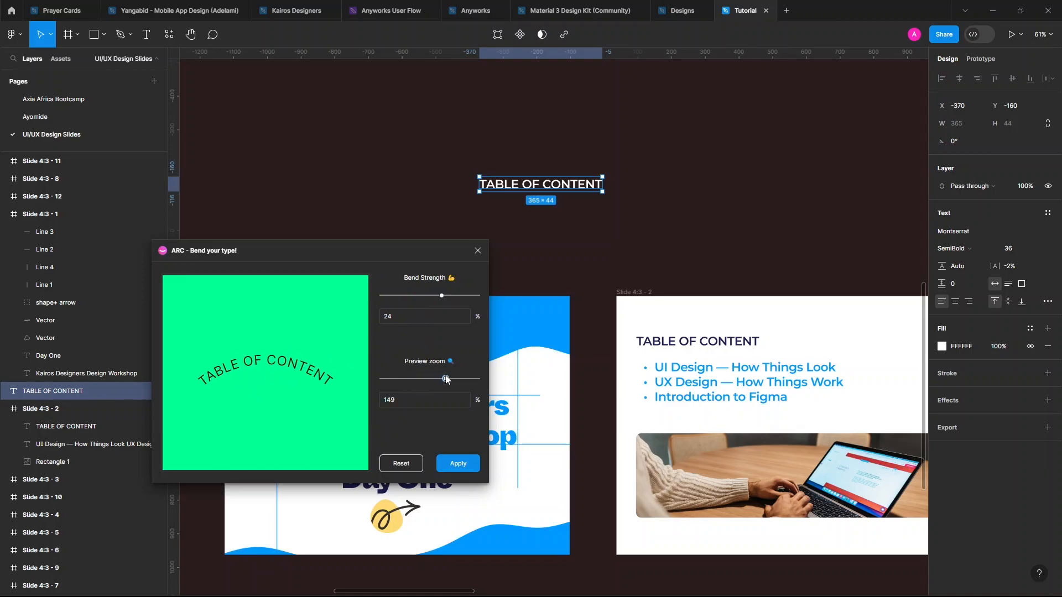
{"action": "left_click_drag", "start_coordinate": [440, 299], "coordinate": [481, 324]}
{"action": "left_click", "coordinate": [447, 465]}
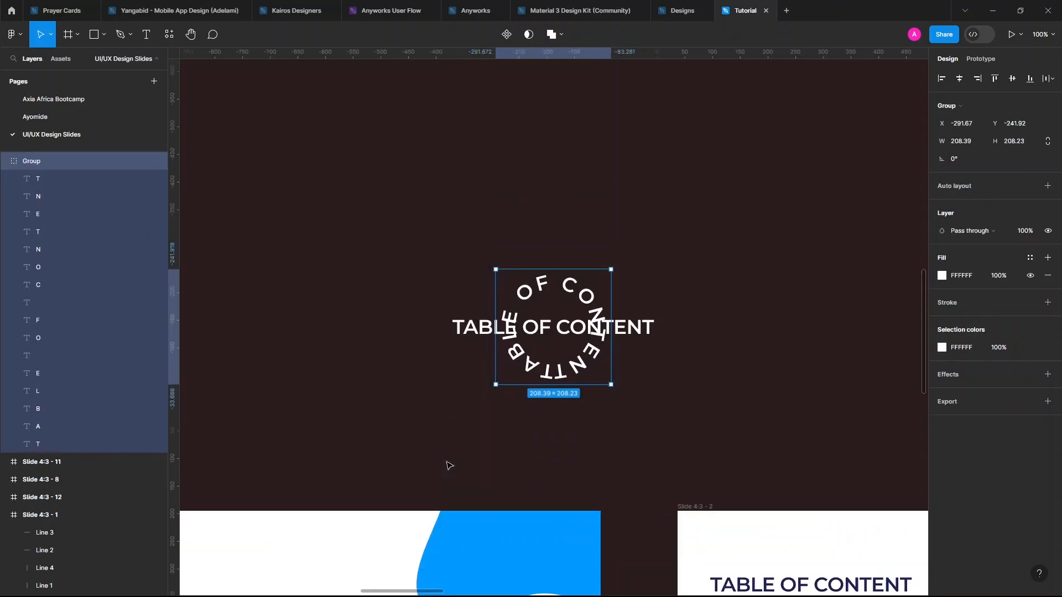
Move the circular text group off the straight white heading onto the empty canvas above Slide 4:3 - 1
{"action": "scroll", "coordinate": [545, 380], "scroll_direction": "down", "scroll_amount": 5}
{"action": "scroll", "coordinate": [545, 380], "scroll_direction": "down", "scroll_amount": 3}
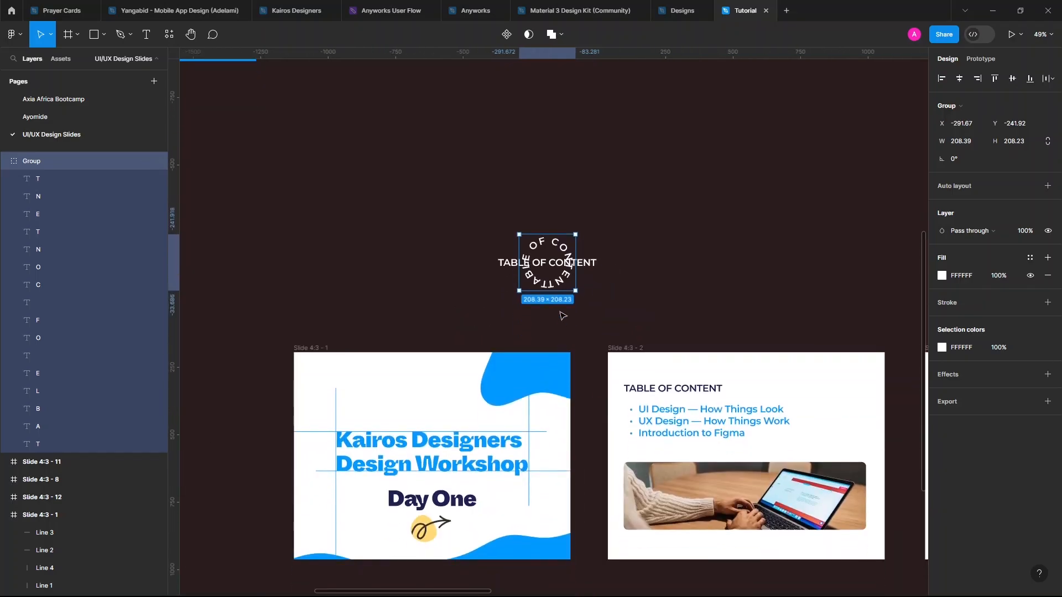
{"action": "left_click_drag", "start_coordinate": [548, 260], "coordinate": [453, 294]}
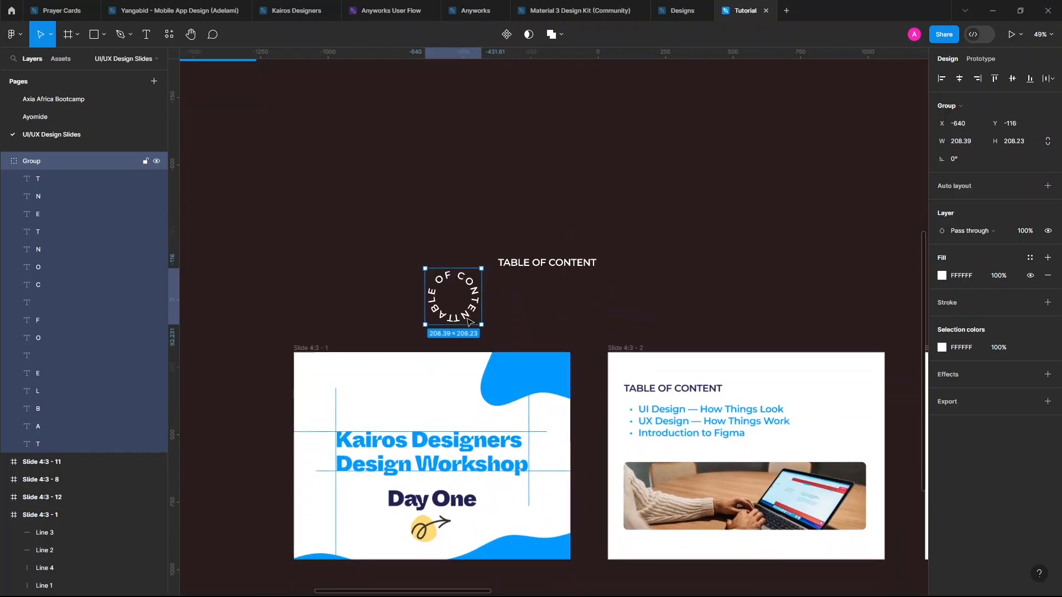
Try replacing the letter E in "CONTENT" within the circular text group with a string of random letters
{"action": "left_click", "coordinate": [59, 211]}
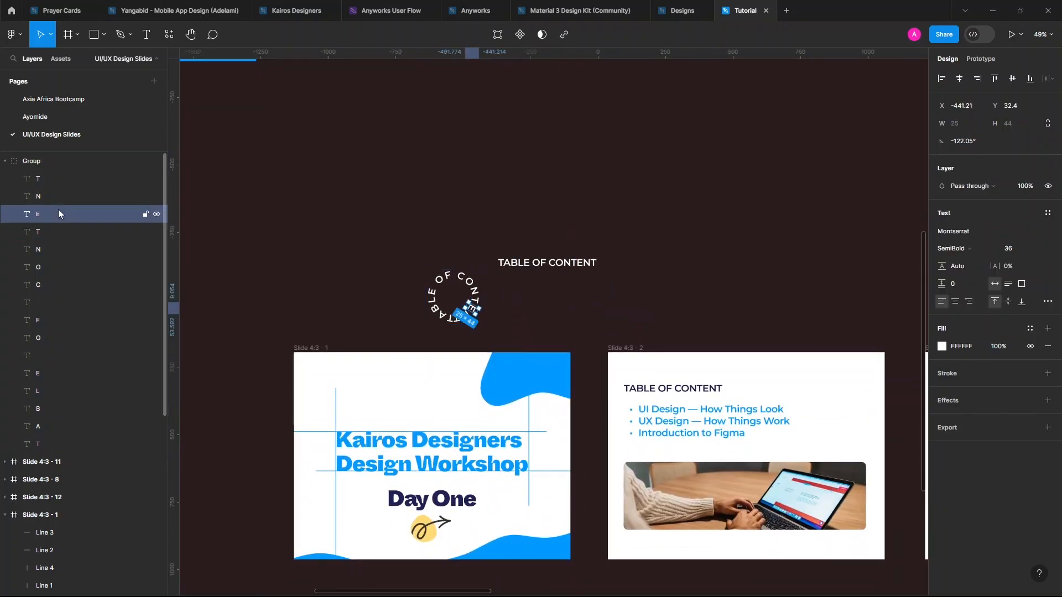
{"action": "key", "text": "t"}
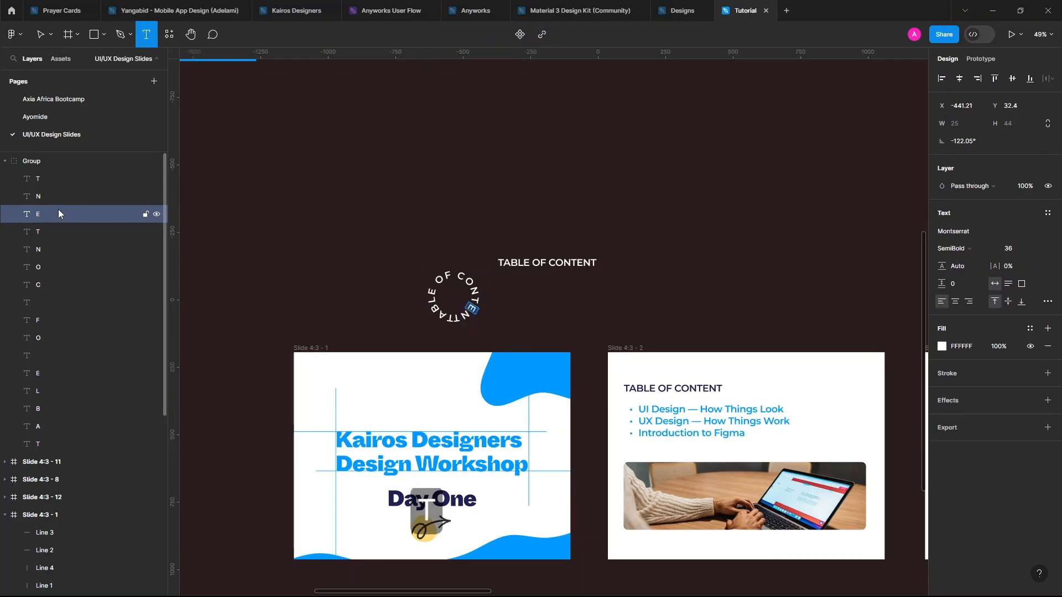
{"action": "type", "text": "gjx"}
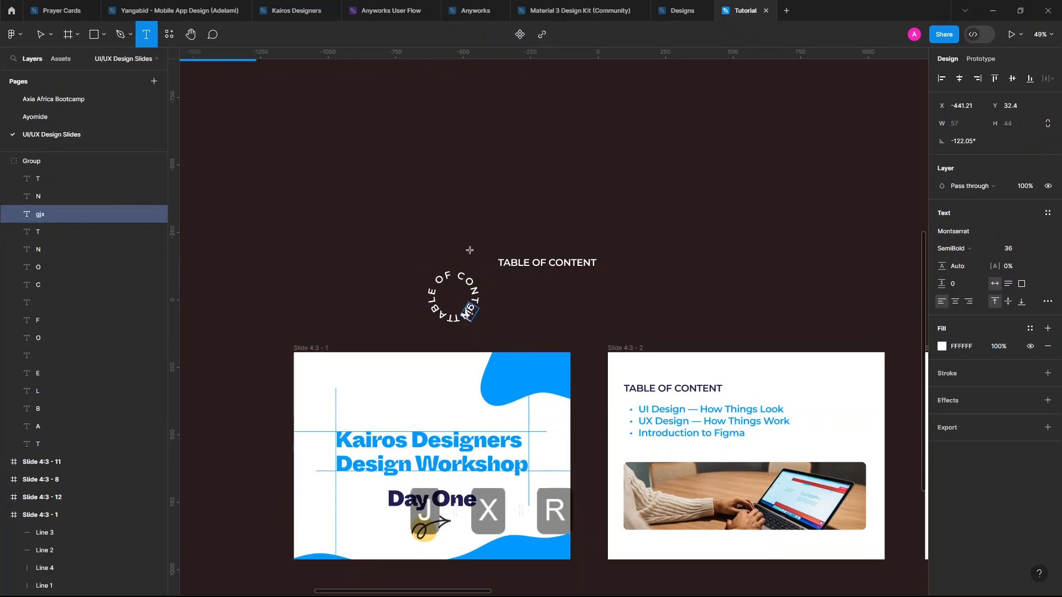
{"action": "type", "text": "rxrrxrxrxrxrxrxrxrxr"}
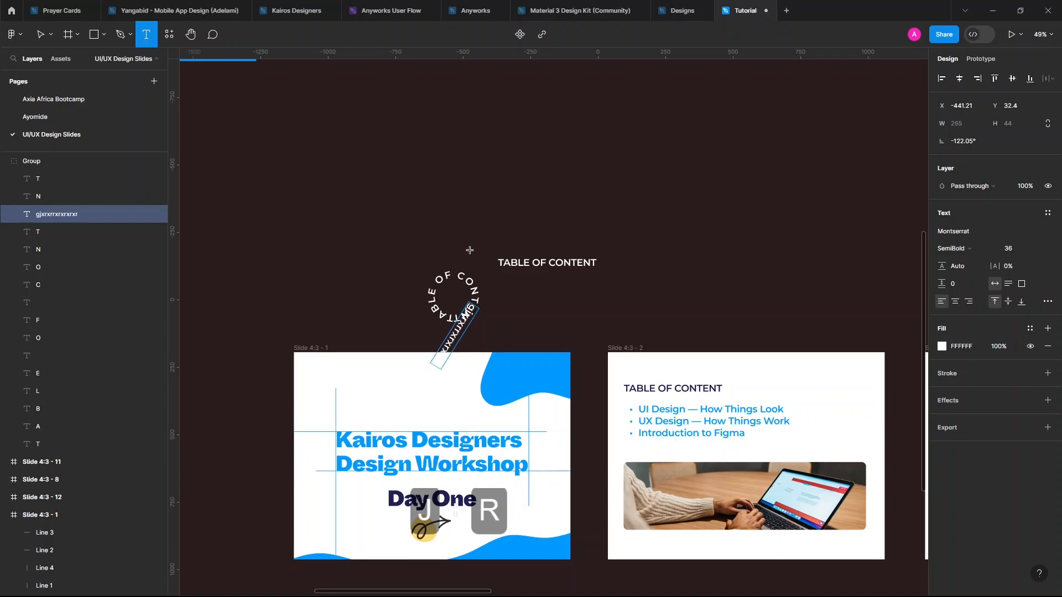
{"action": "key", "text": "Escape"}
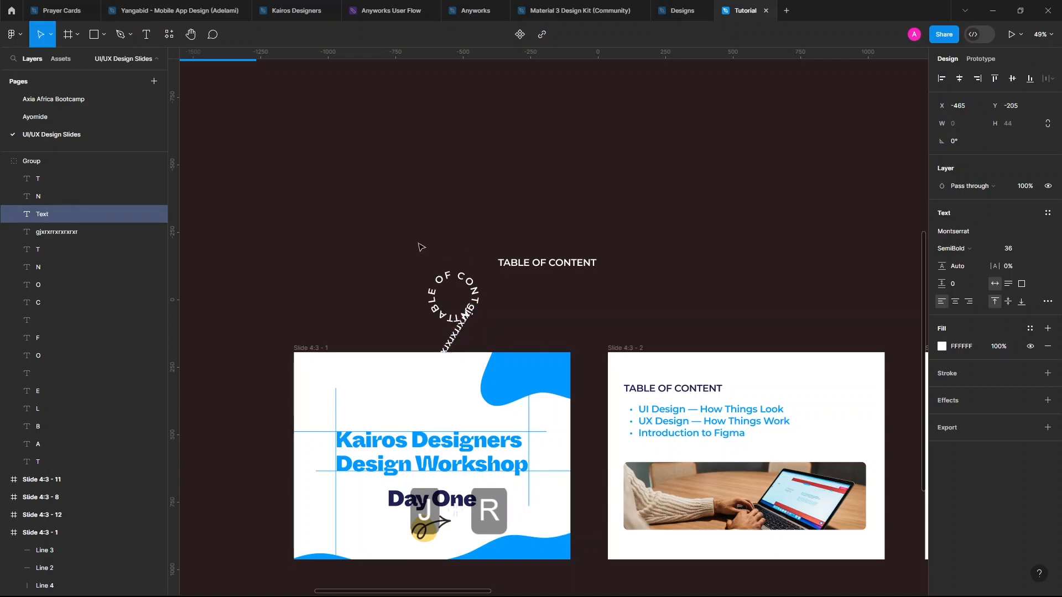
{"action": "key", "text": "Escape"}
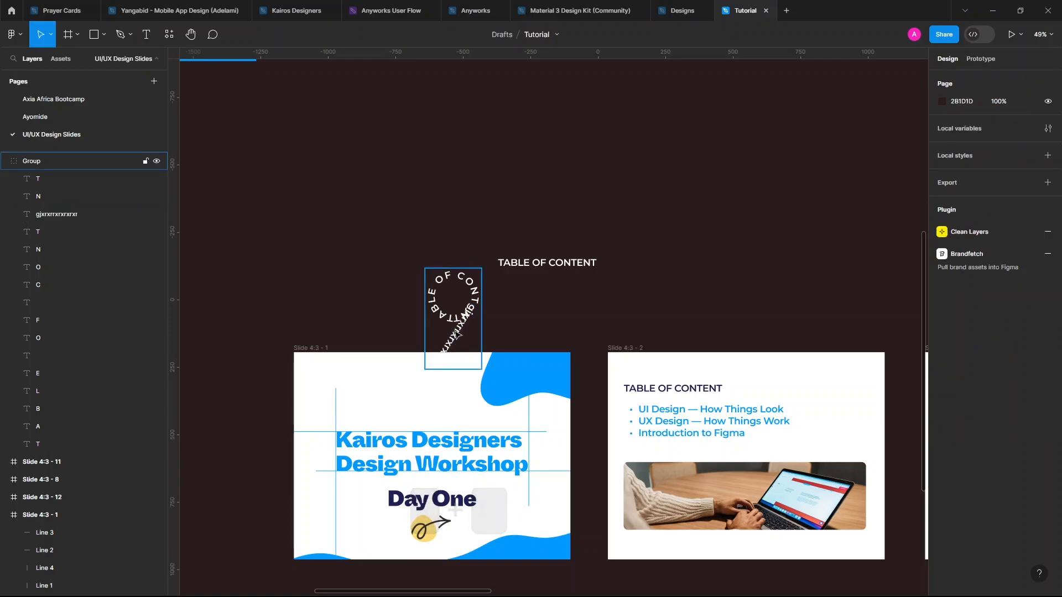
Undo the random text in the circular group back to the single letter E
{"action": "left_click", "coordinate": [458, 334]}
{"action": "key", "text": "ctrl+z"}
{"action": "key", "text": "ctrl+z"}
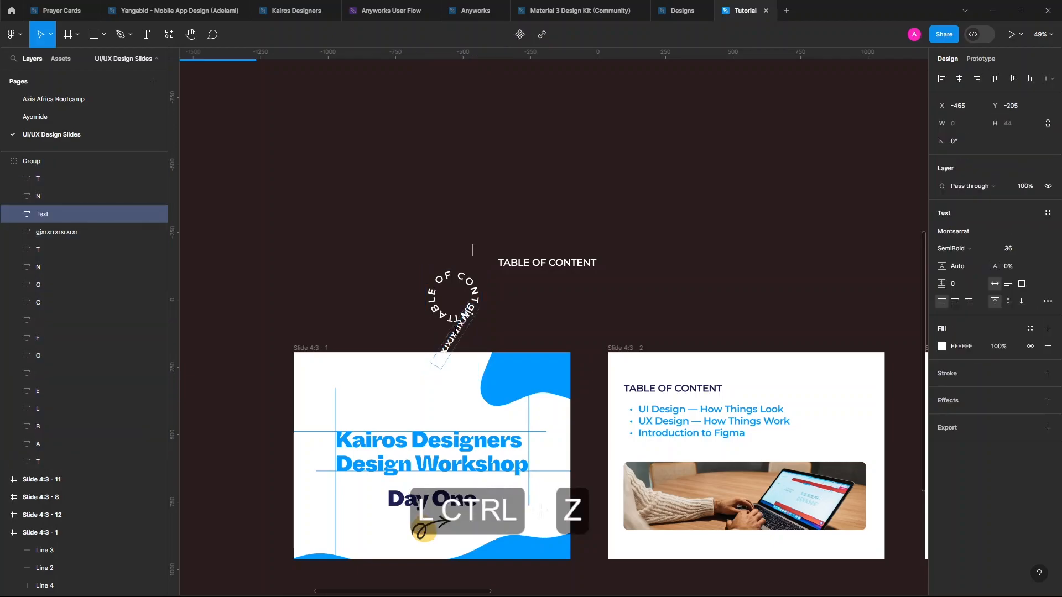
{"action": "key", "text": "ctrl+z"}
{"action": "key", "text": "ctrl+z"}
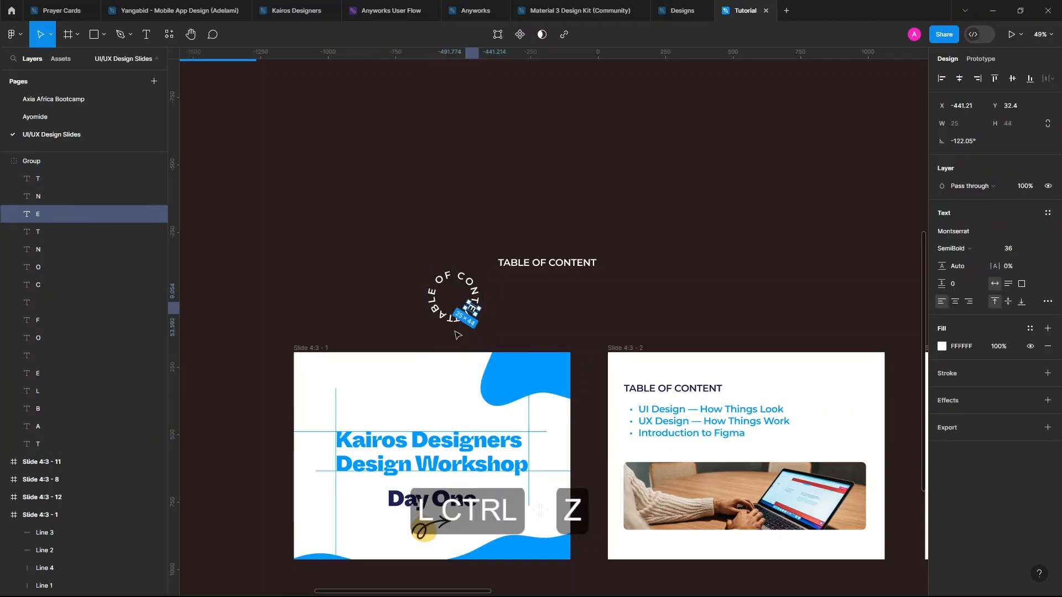
{"action": "left_click", "coordinate": [505, 306]}
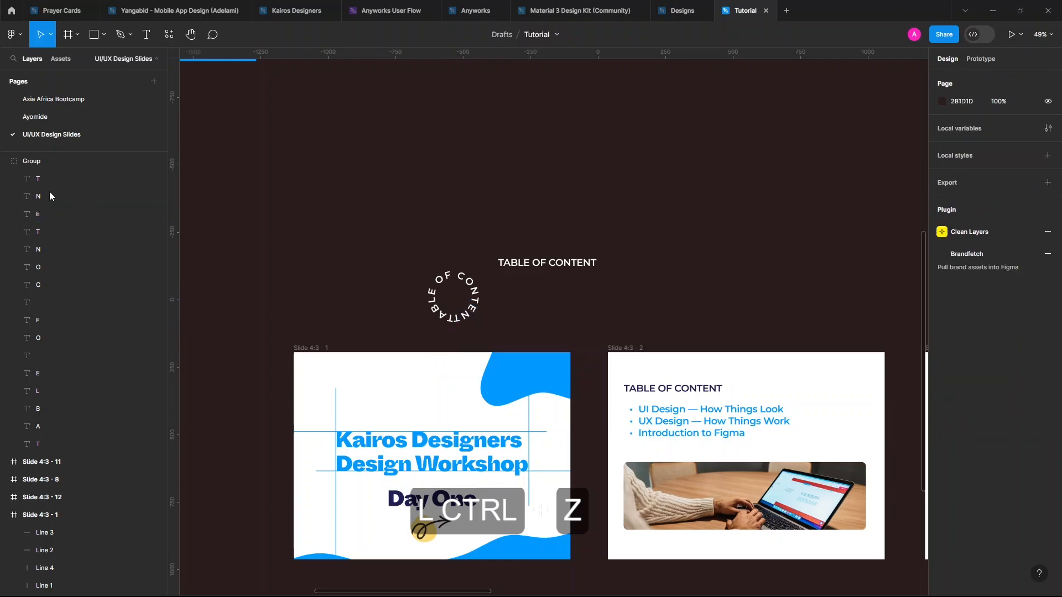
Collapse the circular text group in the layer list and delete the straight white "TABLE OF CONTENT" copy
{"action": "left_click", "coordinate": [21, 161]}
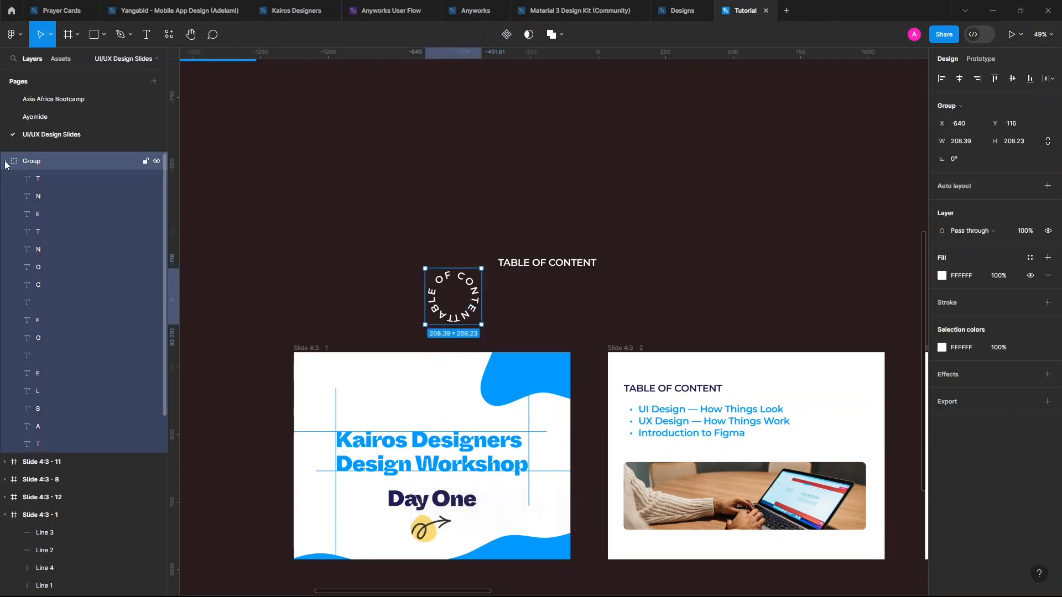
{"action": "left_click", "coordinate": [5, 161]}
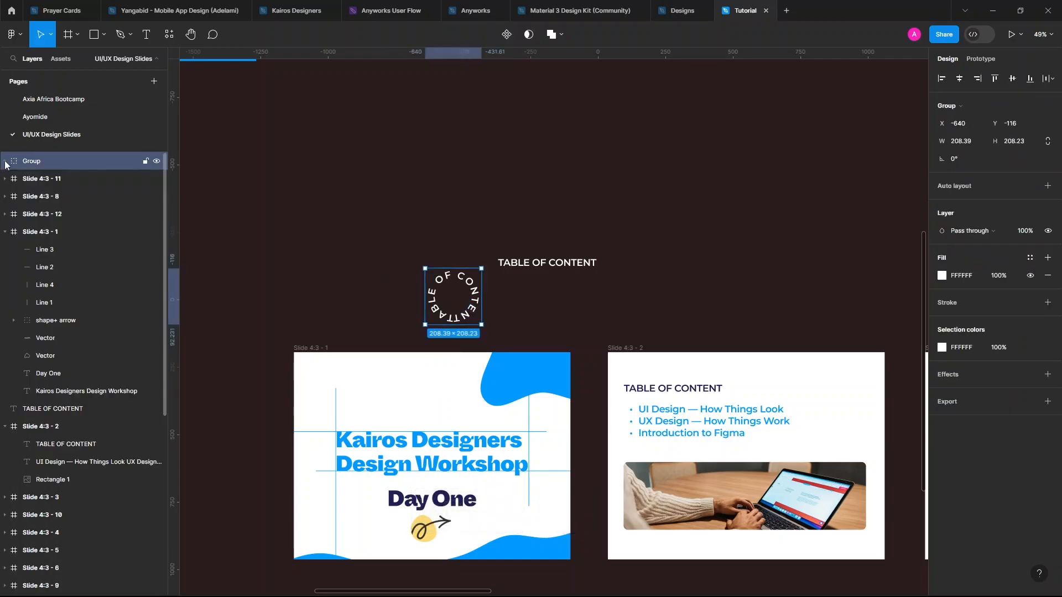
{"action": "left_click", "coordinate": [557, 269]}
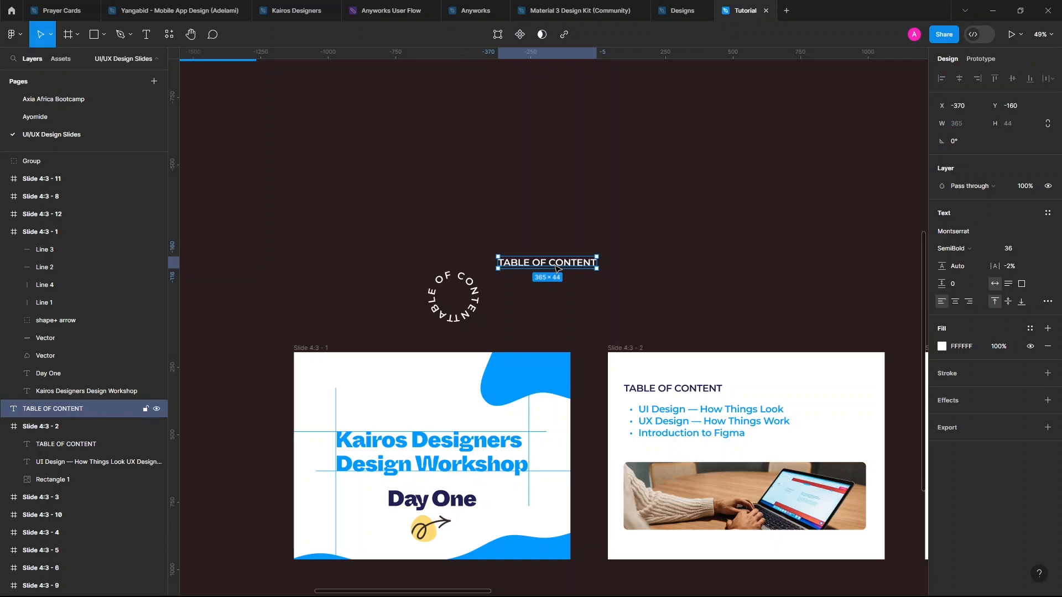
{"action": "key", "text": "Delete"}
{"action": "scroll", "coordinate": [557, 267], "scroll_direction": "down", "scroll_amount": 2}
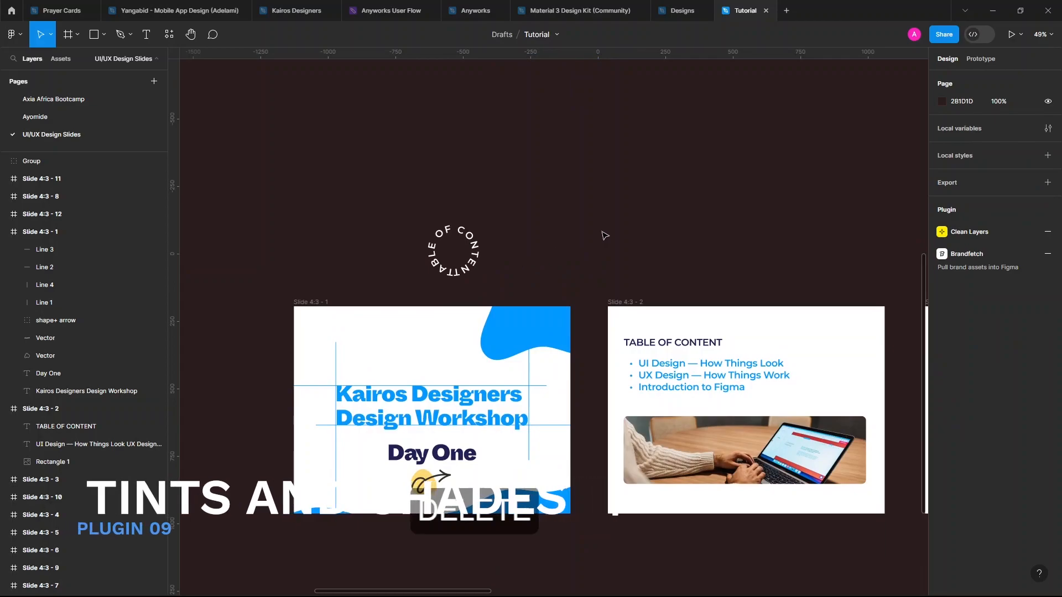
Duplicate the blue blob vector from Slide 4:3 - 1 onto the empty canvas above the slides
{"action": "left_click", "coordinate": [516, 344]}
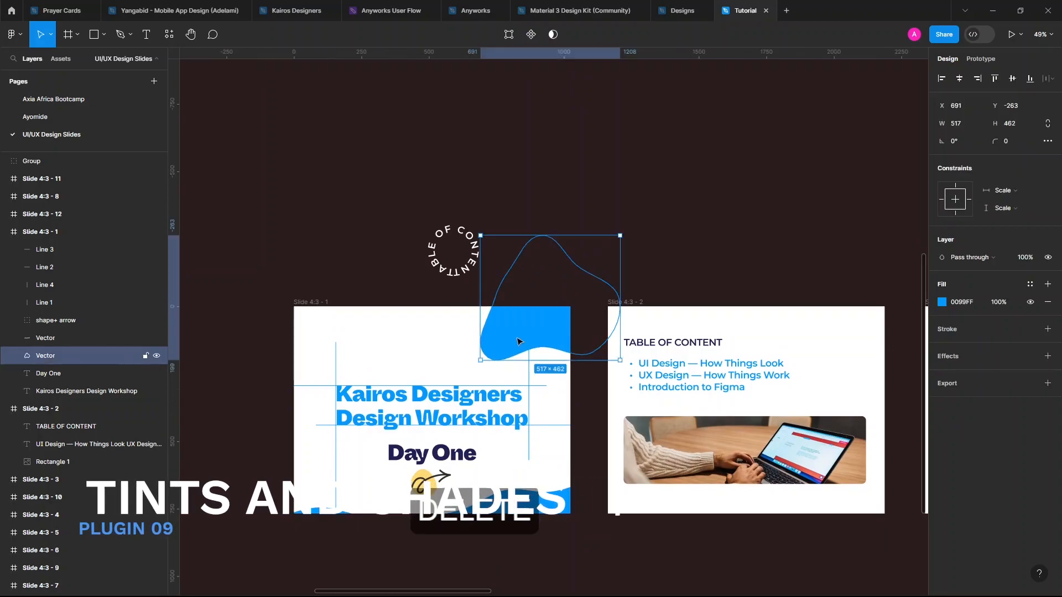
{"action": "left_click_drag", "start_coordinate": [519, 334], "coordinate": [639, 131]}
{"action": "scroll", "coordinate": [639, 131], "scroll_direction": "up", "scroll_amount": 3}
{"action": "scroll", "coordinate": [639, 131], "scroll_direction": "right", "scroll_amount": 2}
{"action": "key", "text": "ctrl+p"}
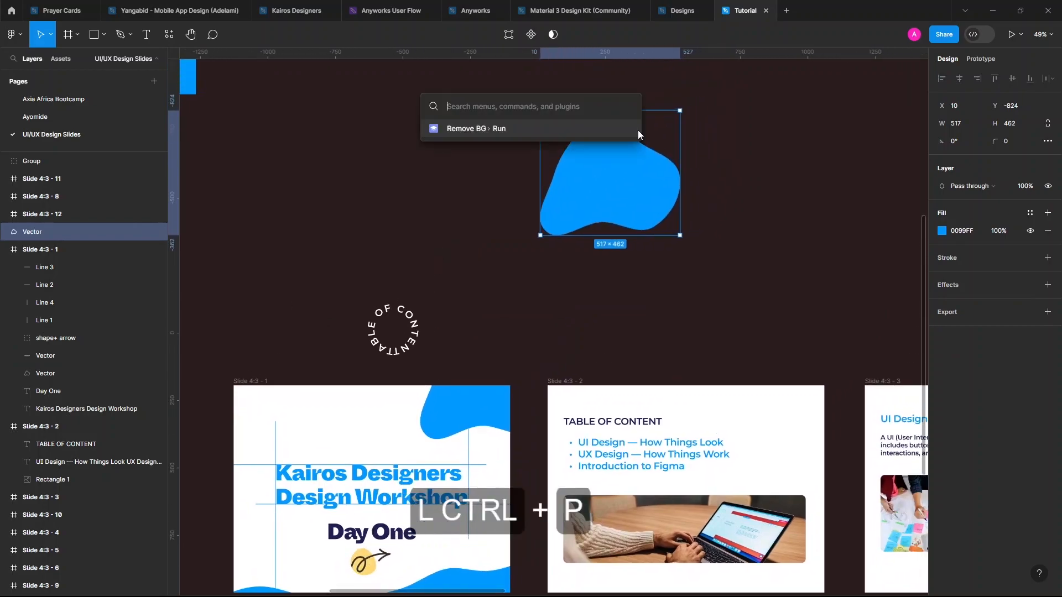
{"action": "type", "text": "t"}
{"action": "key", "text": "BackSpace"}
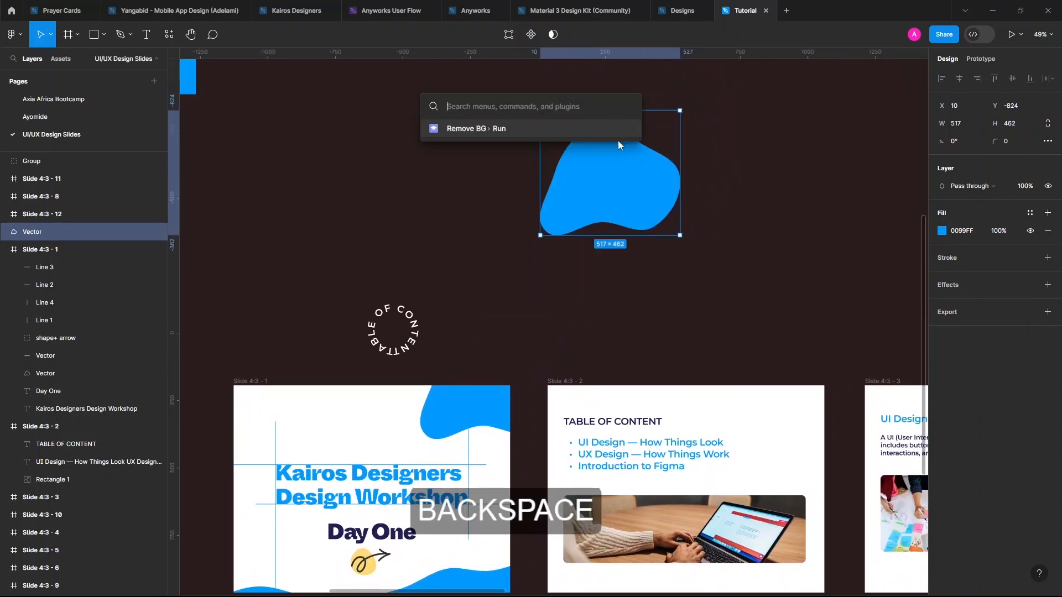
{"action": "left_click", "coordinate": [317, 144]}
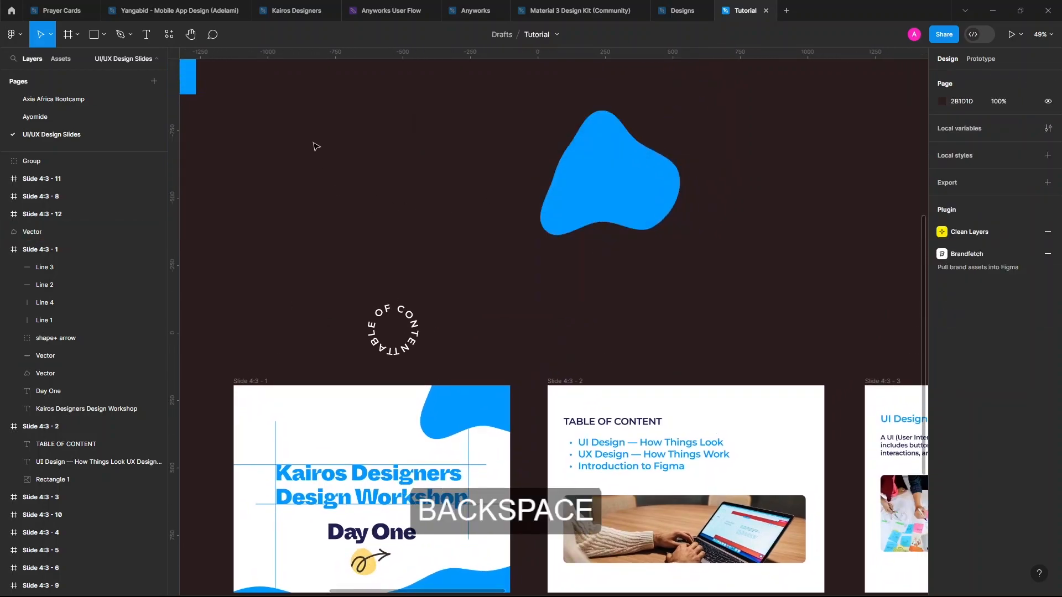
Search the plugins for "Tints" and run Tints and Shades with Create from Selected Rectangle
{"action": "left_click", "coordinate": [169, 35]}
{"action": "type", "text": "Tinta"}
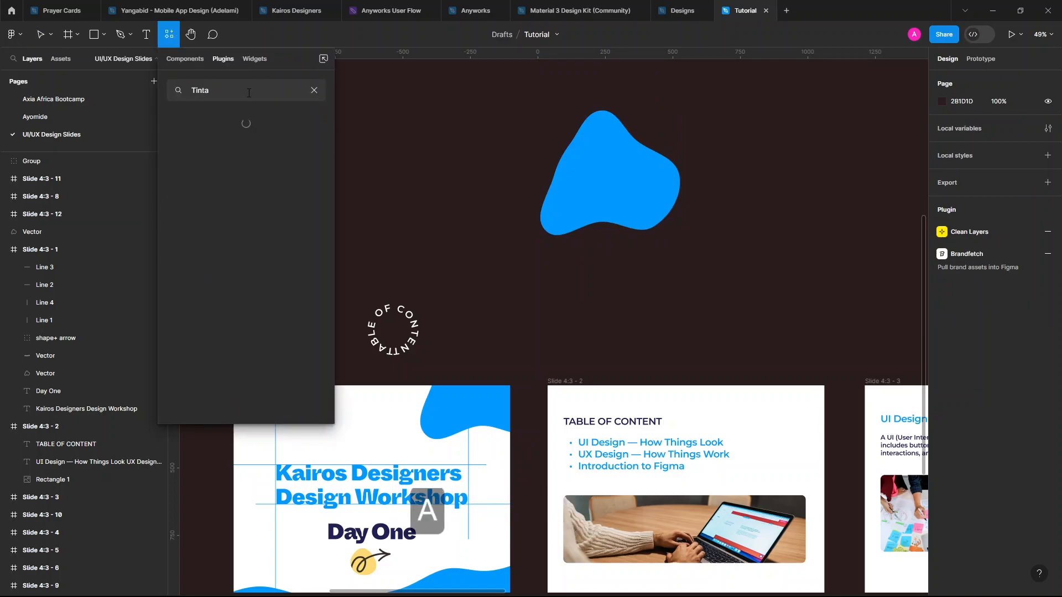
{"action": "key", "text": "BackSpace"}
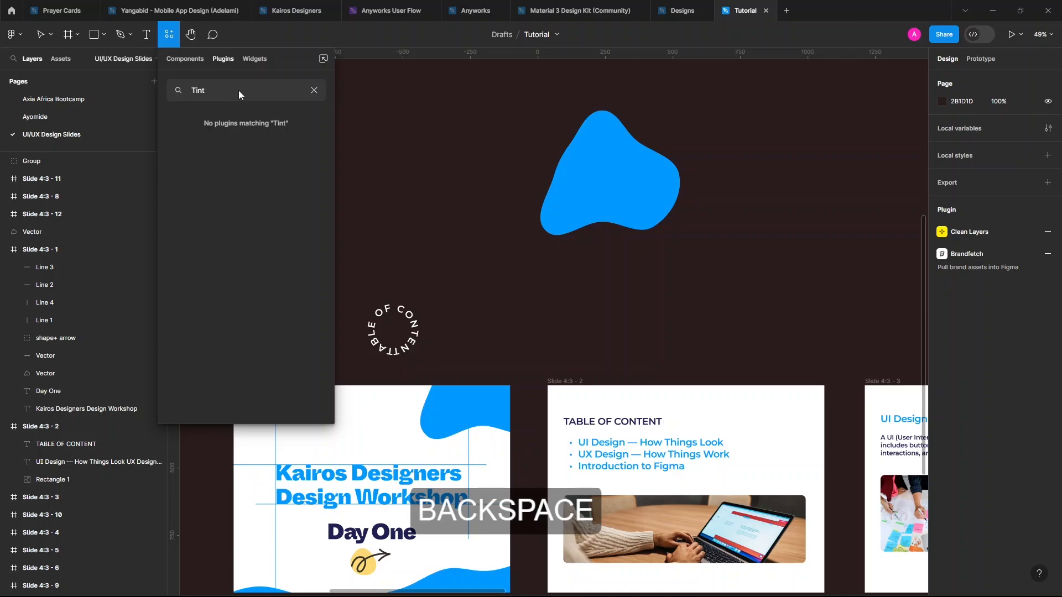
{"action": "key", "text": "BackSpace"}
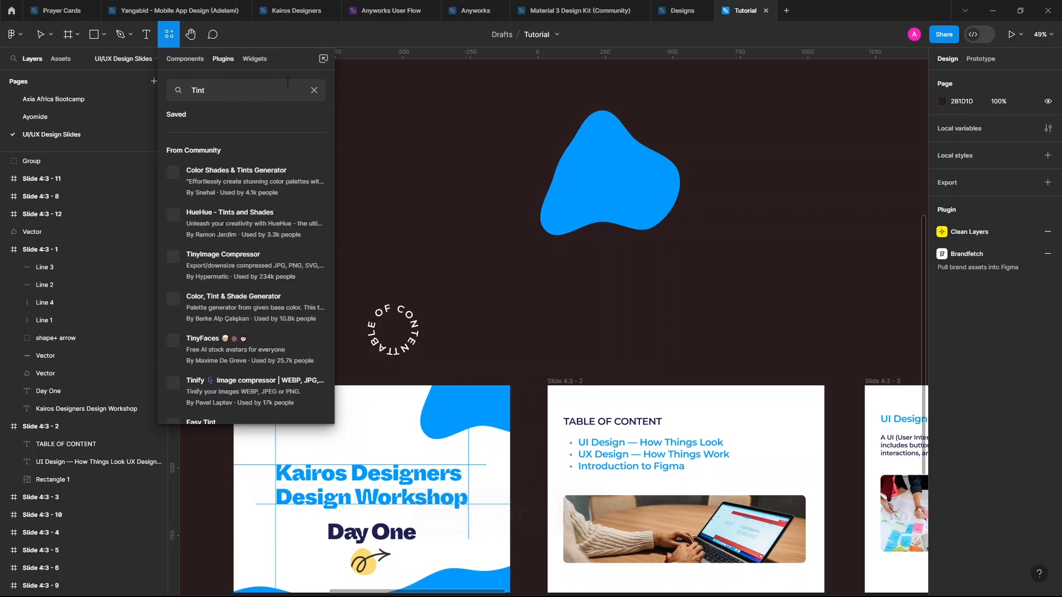
{"action": "type", "text": "s"}
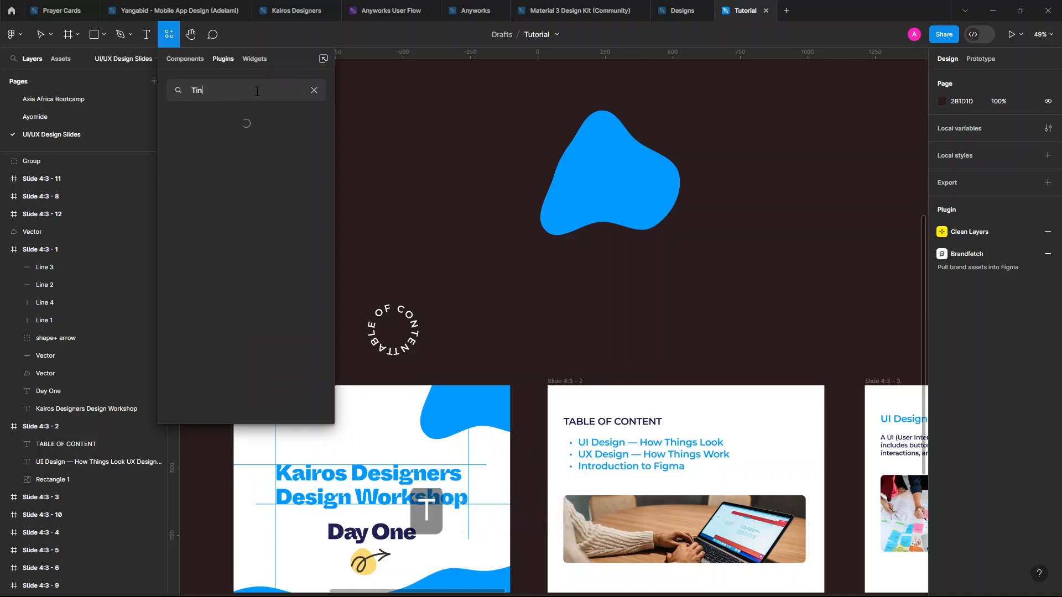
{"action": "type", "text": "ts"}
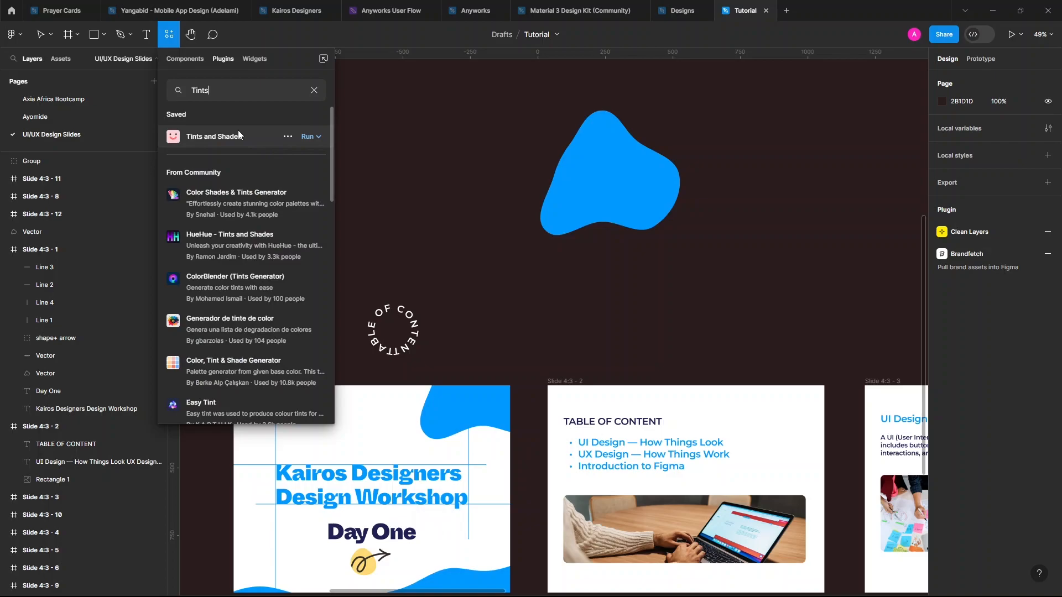
{"action": "left_click", "coordinate": [238, 130]}
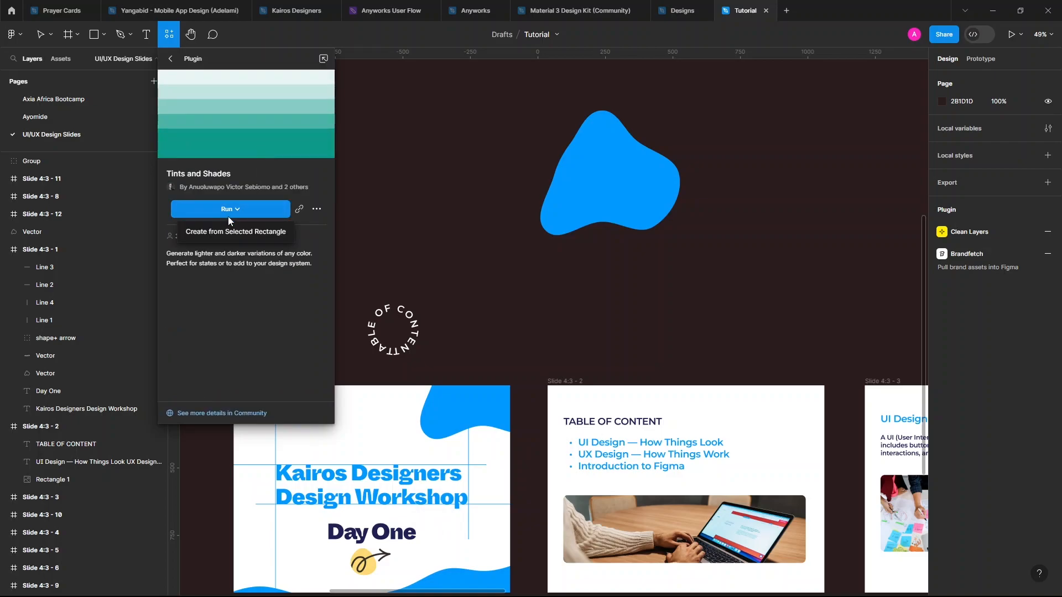
{"action": "left_click", "coordinate": [232, 232]}
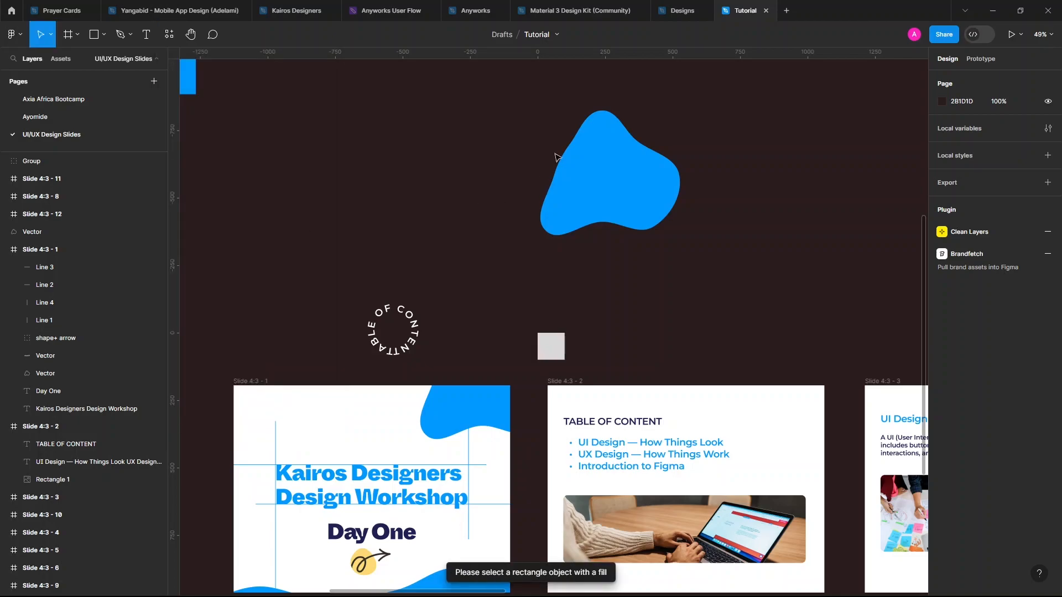
Recolor the grey 100 × 100 square blue (0099FF) by sampling the blob's fill
{"action": "left_click", "coordinate": [645, 184]}
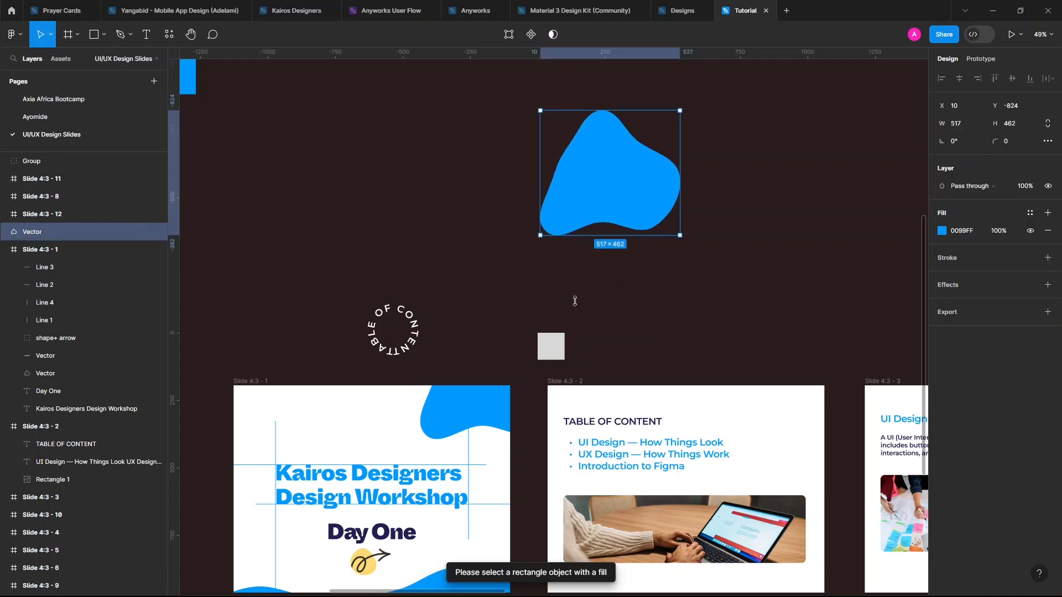
{"action": "left_click", "coordinate": [553, 351]}
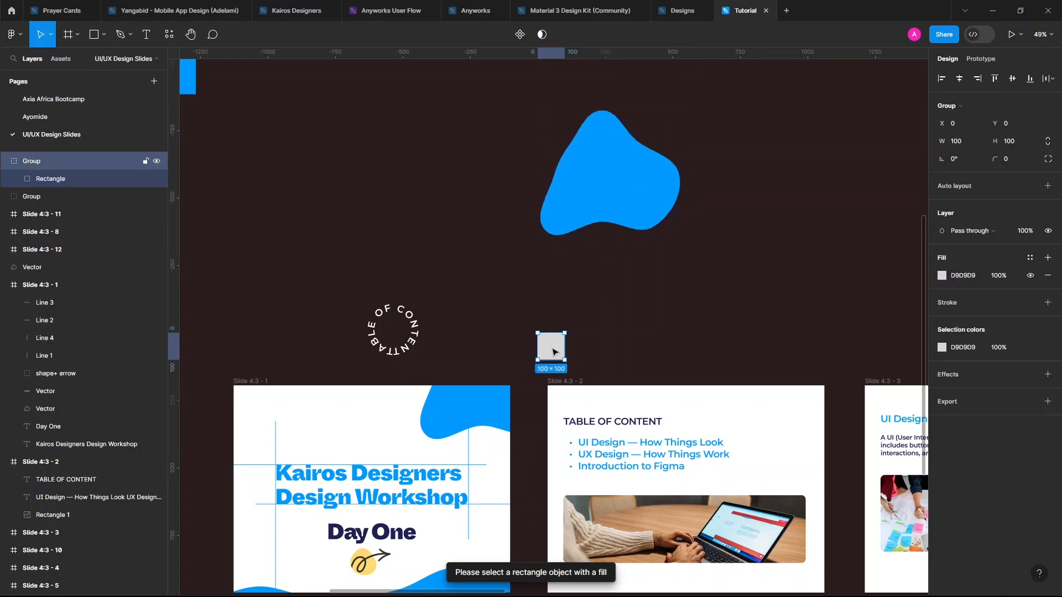
{"action": "key", "text": "i"}
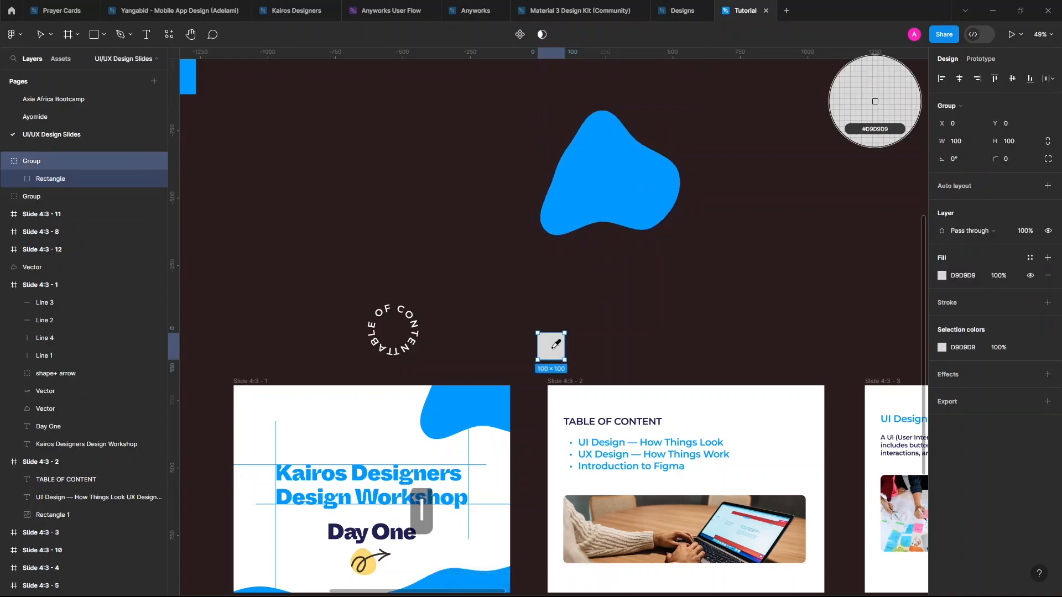
{"action": "left_click", "coordinate": [598, 204]}
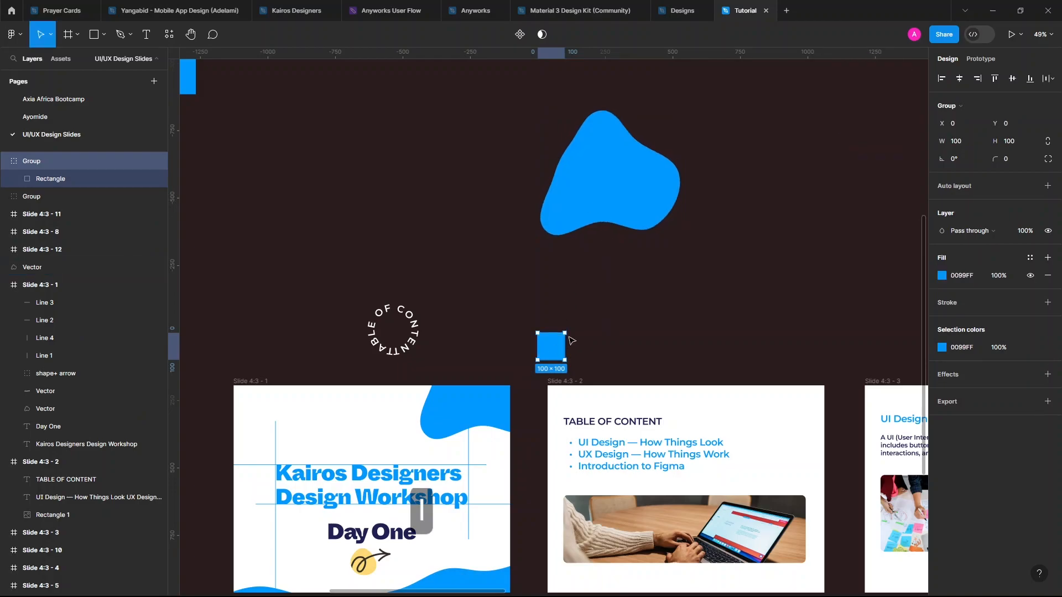
Search the plugins for "tint" and try Tints and Shades with Create from Selected Rectangle on the grouped blue square
{"action": "key", "text": "ctrl+p"}
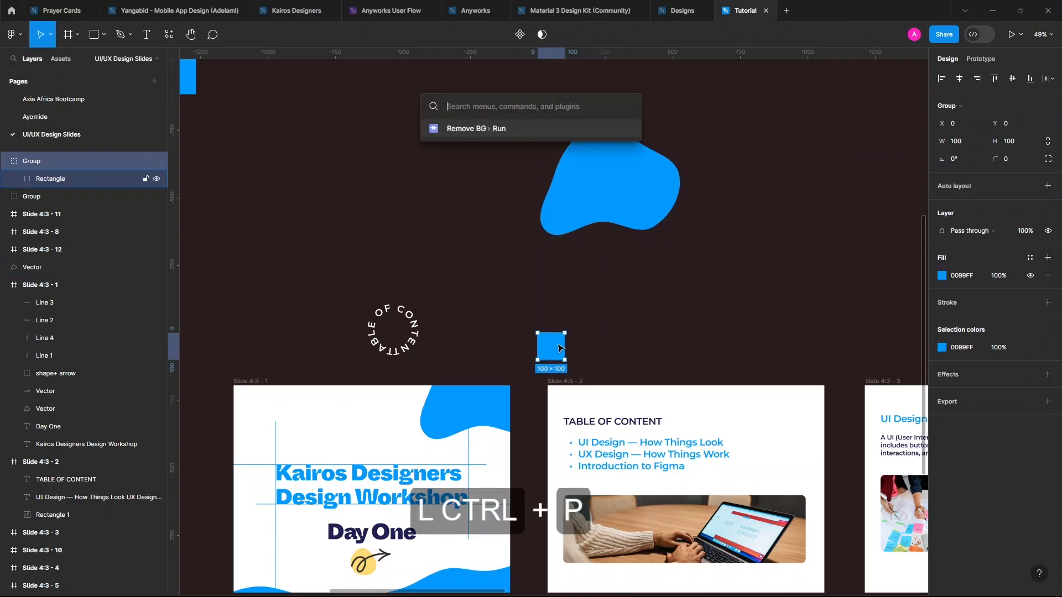
{"action": "type", "text": "tint"}
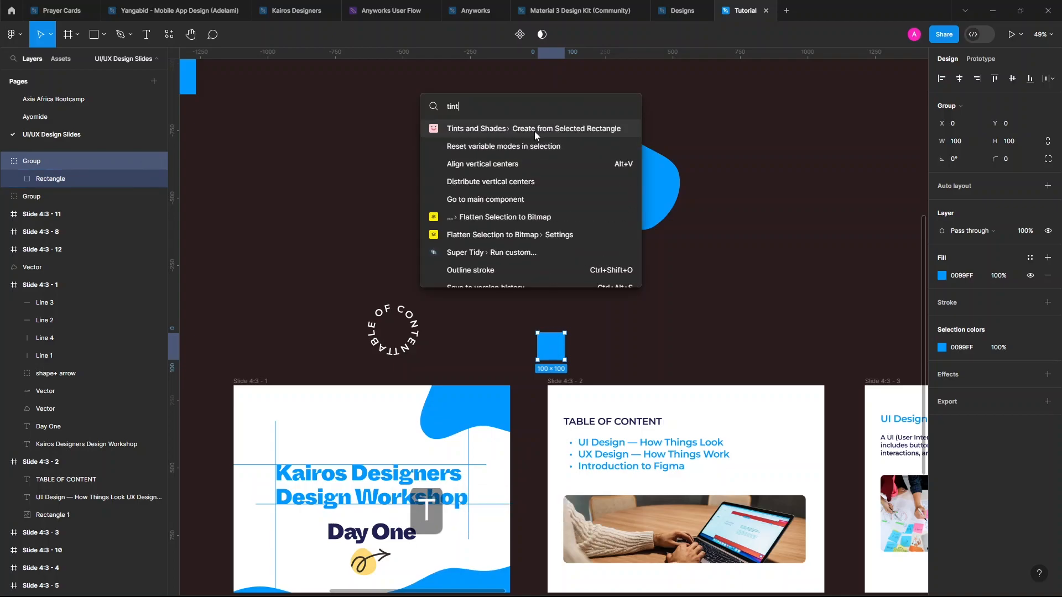
{"action": "left_click", "coordinate": [536, 129]}
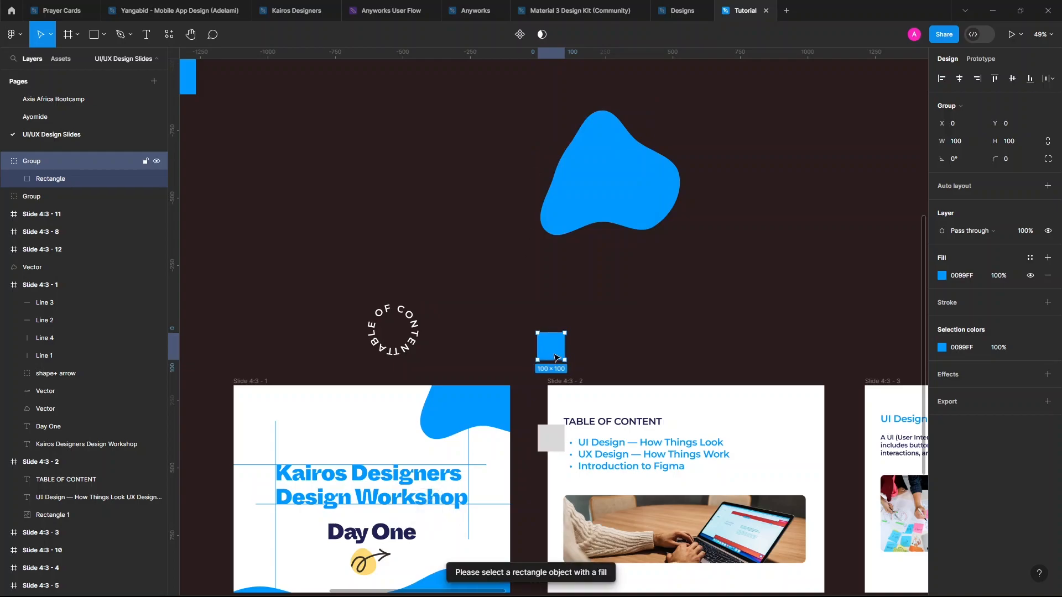
{"action": "scroll", "coordinate": [555, 358], "scroll_direction": "down", "scroll_amount": 5}
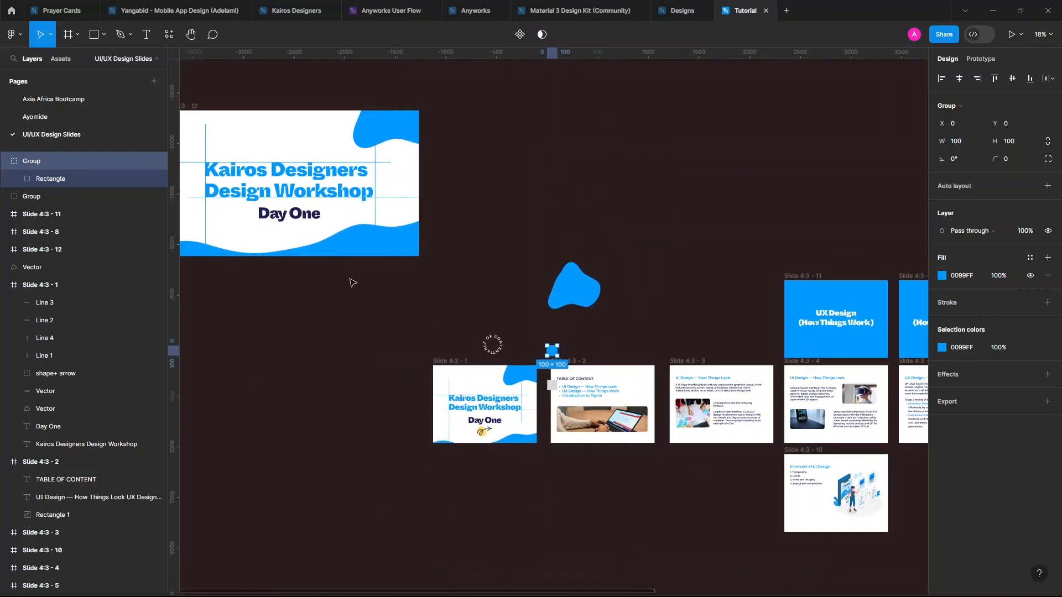
{"action": "scroll", "coordinate": [548, 382], "scroll_direction": "up", "scroll_amount": 4}
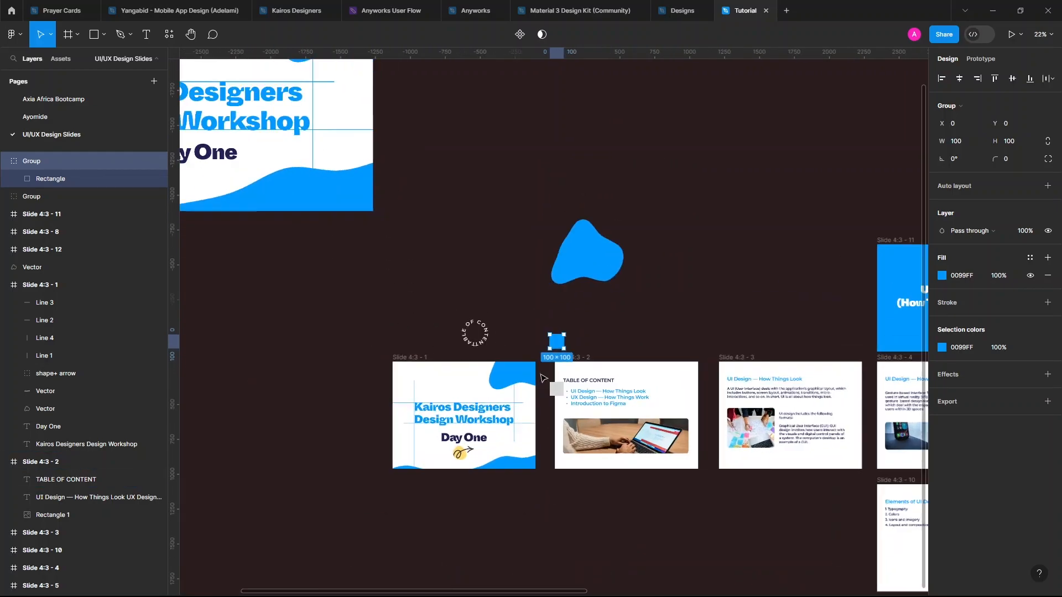
{"action": "left_click", "coordinate": [555, 394]}
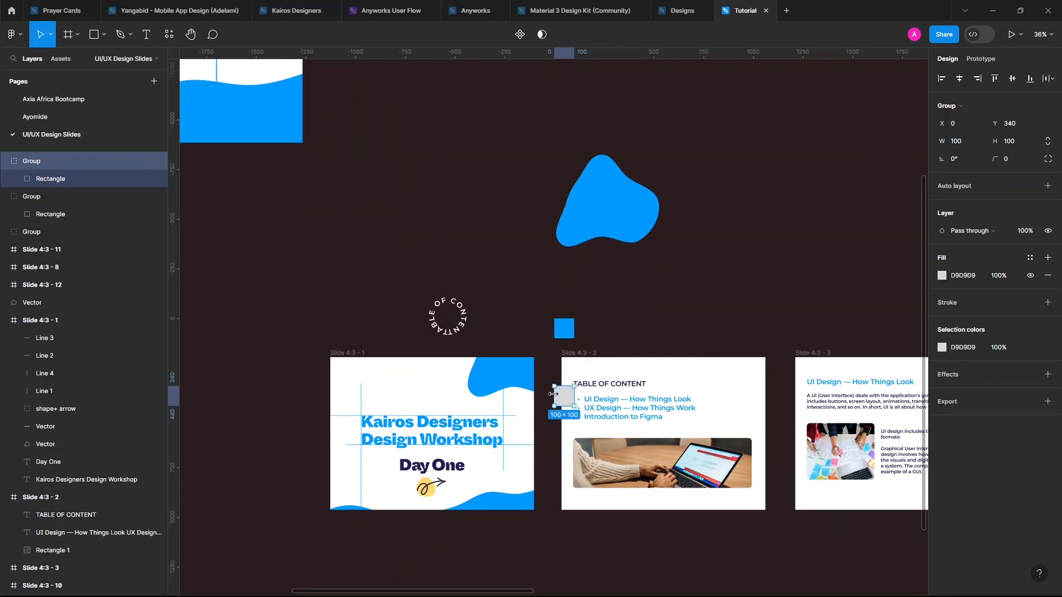
Ungroup the blue 100 × 100 square above Slide 4:3 - 2 so it is a standalone rectangle
{"action": "left_click", "coordinate": [568, 326]}
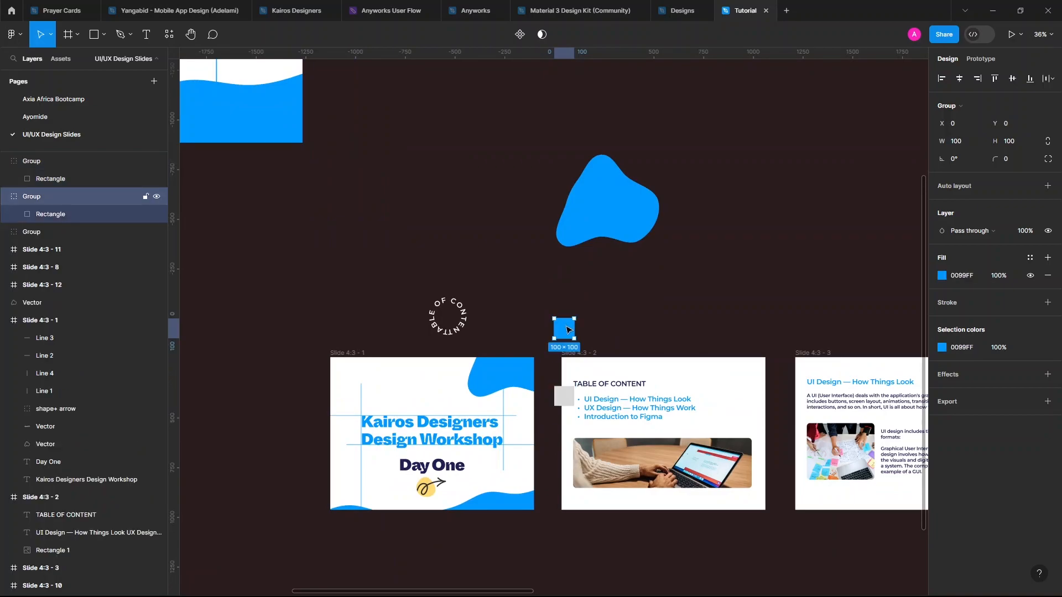
{"action": "right_click", "coordinate": [566, 330]}
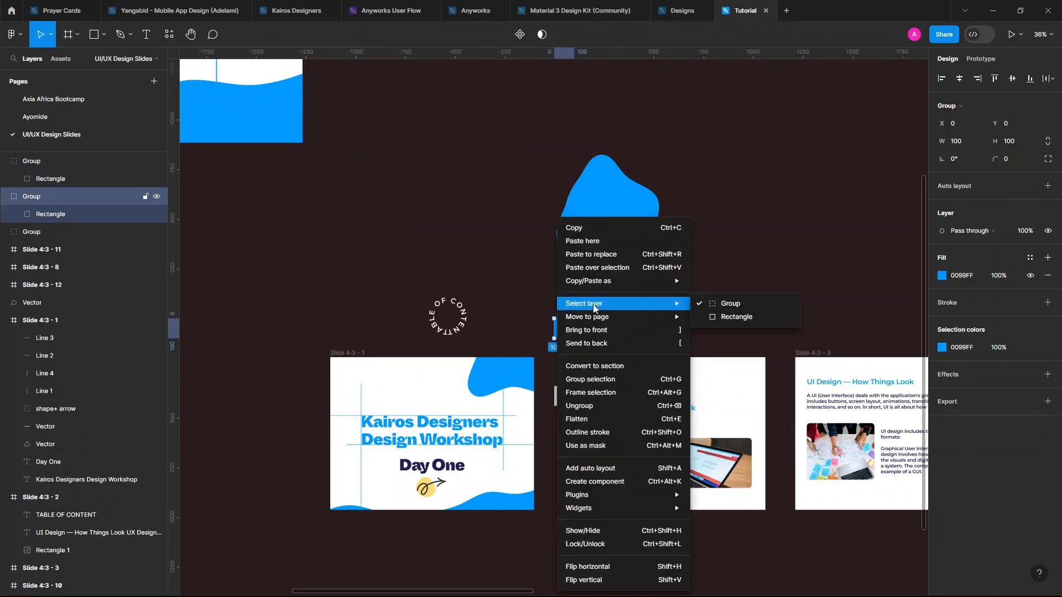
{"action": "left_click", "coordinate": [574, 407]}
{"action": "left_click", "coordinate": [756, 222]}
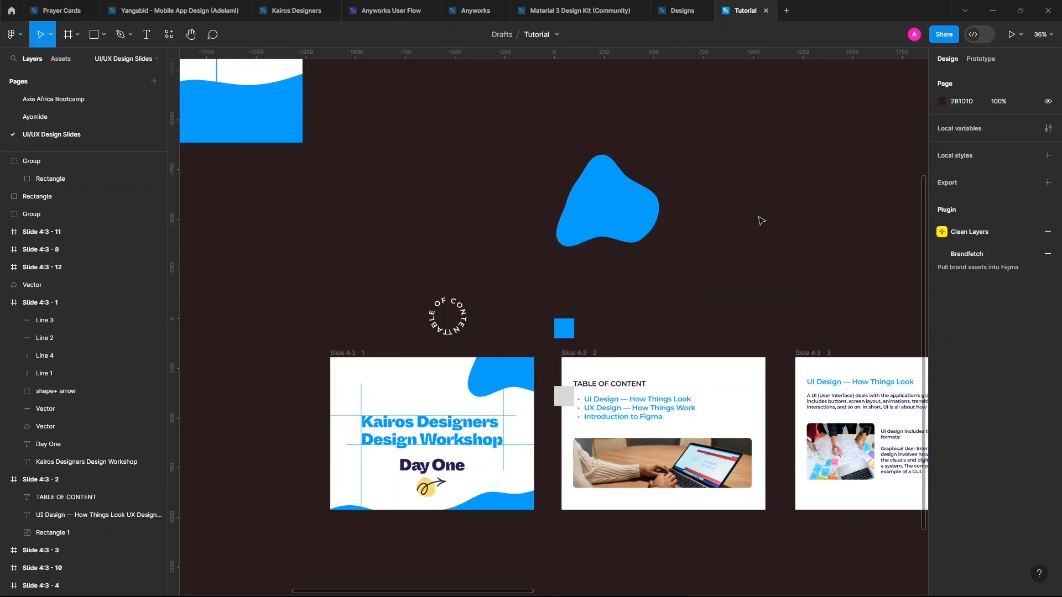
Generate a colour scale from the ungrouped blue rectangle with Tints and Shades, Create from Selected Rectangle
{"action": "left_click", "coordinate": [573, 327]}
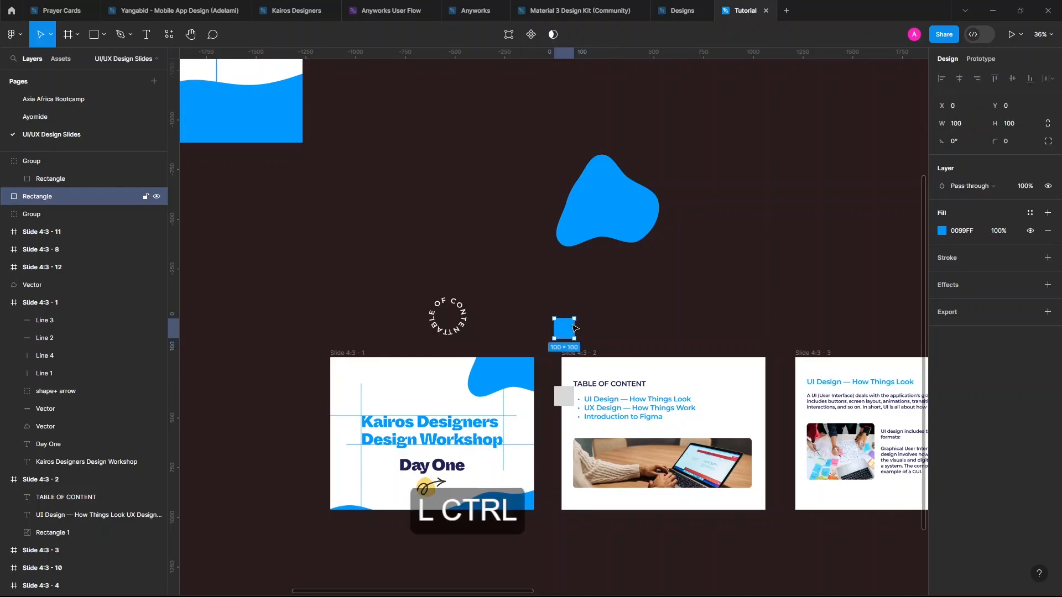
{"action": "key", "text": "ctrl+p"}
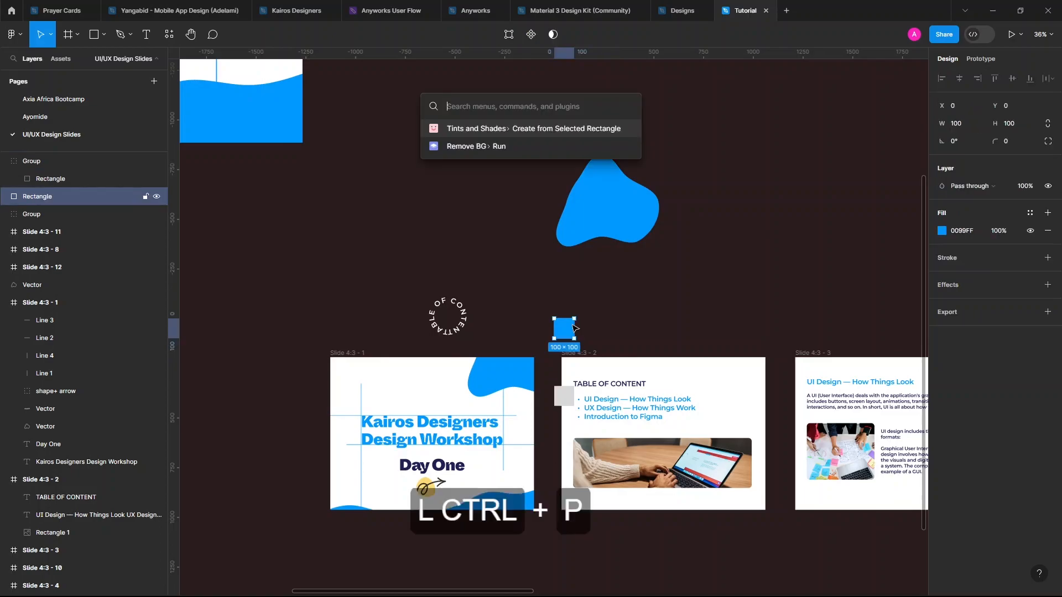
{"action": "key", "text": "Return"}
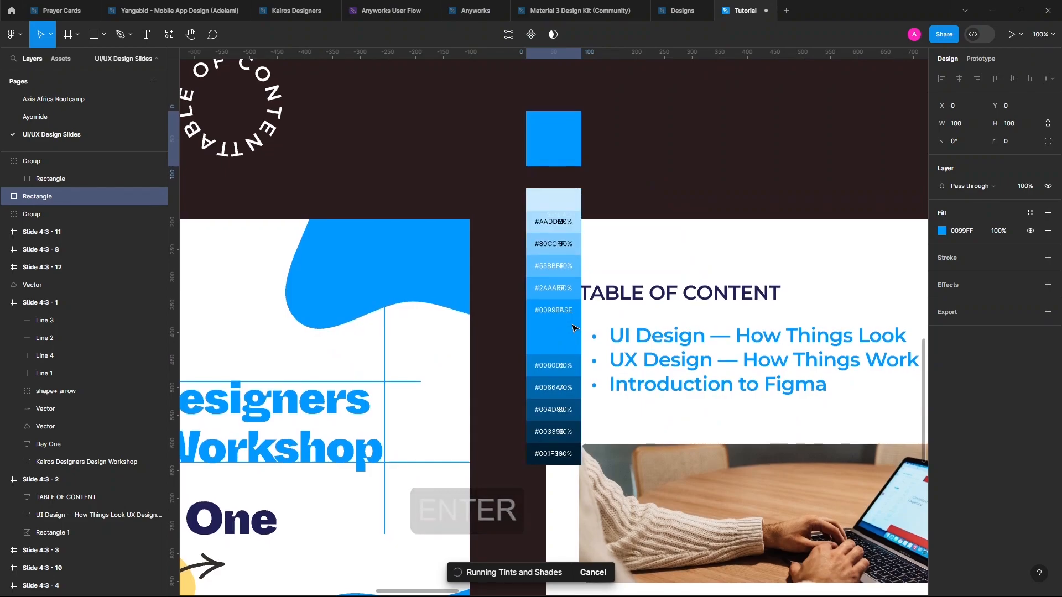
Inspect the generated swatches against the original blue square, including the lightest, base and darkest shades and the darkest shade's colour details
{"action": "left_click", "coordinate": [553, 209]}
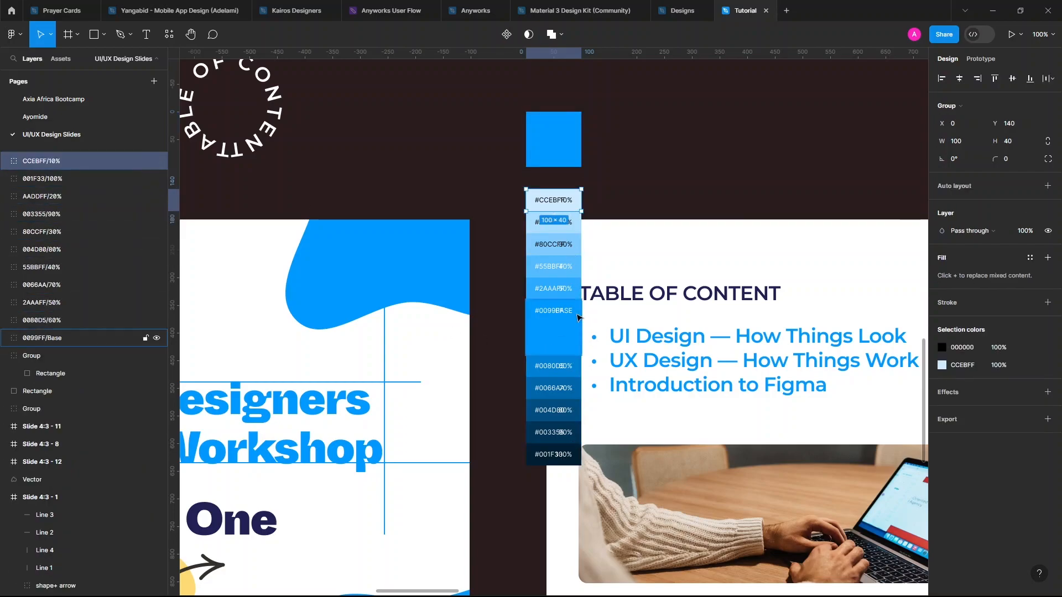
{"action": "left_click", "coordinate": [566, 334]}
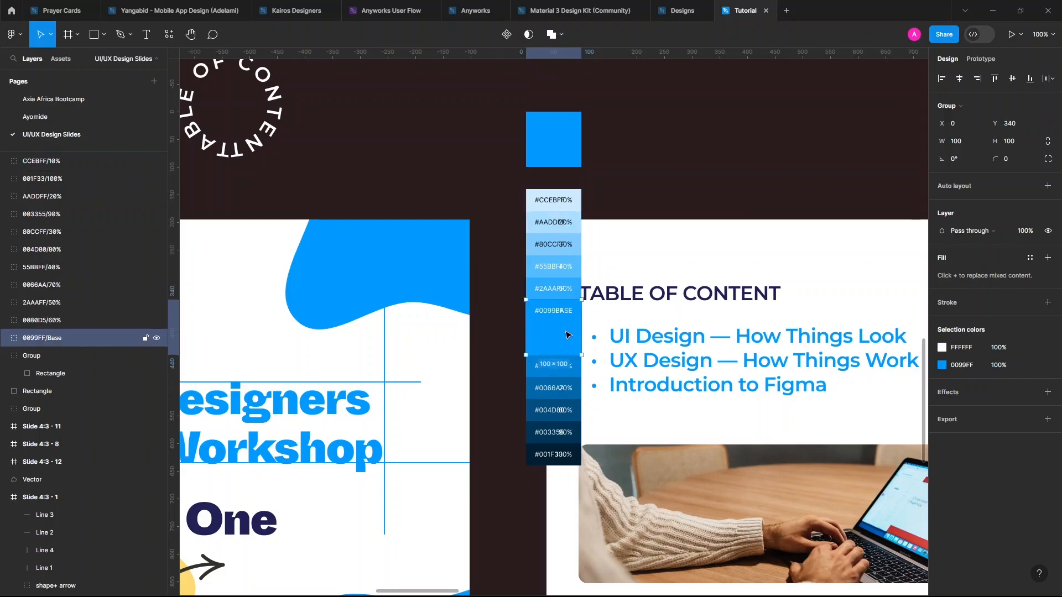
{"action": "left_click", "coordinate": [556, 146]}
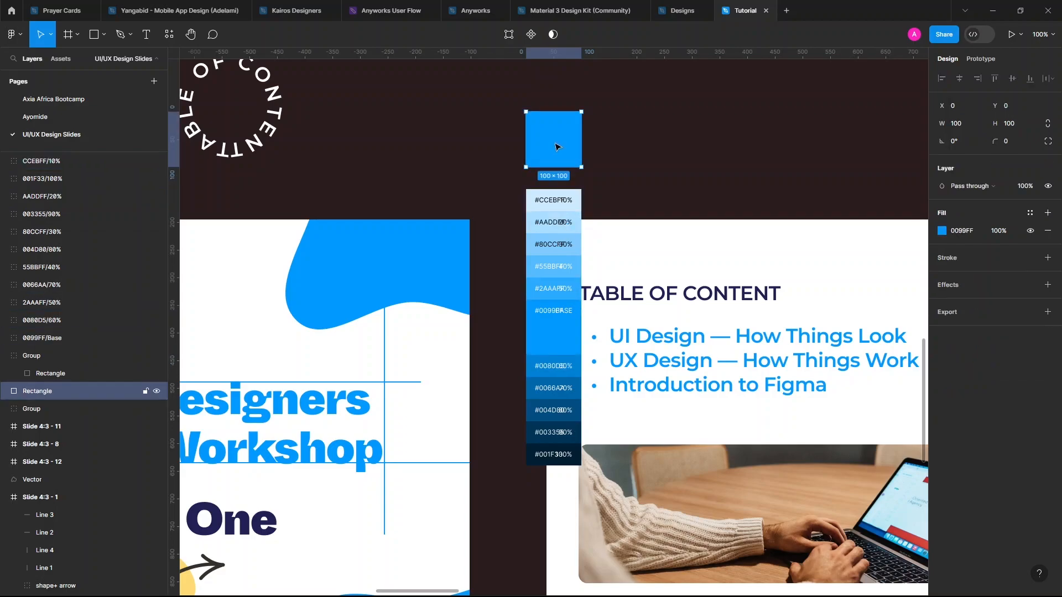
{"action": "left_click", "coordinate": [572, 457]}
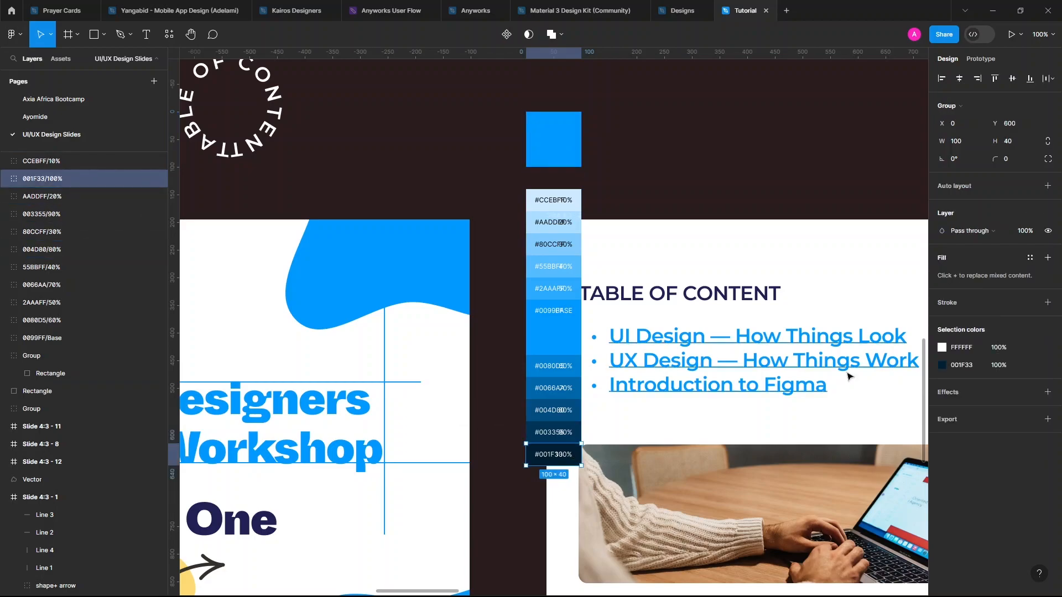
{"action": "left_click", "coordinate": [942, 366]}
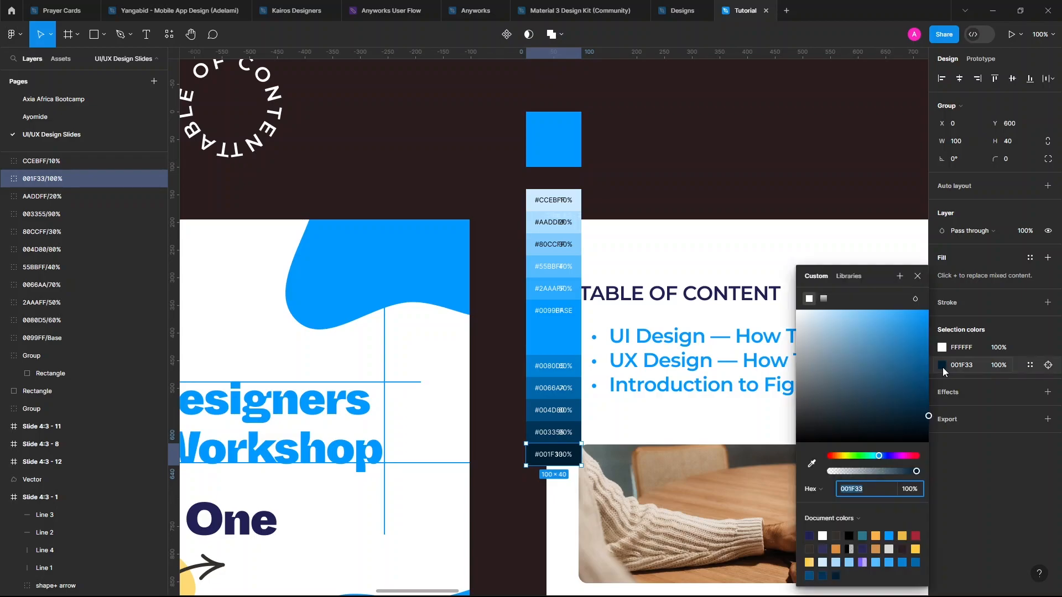
{"action": "left_click", "coordinate": [917, 277]}
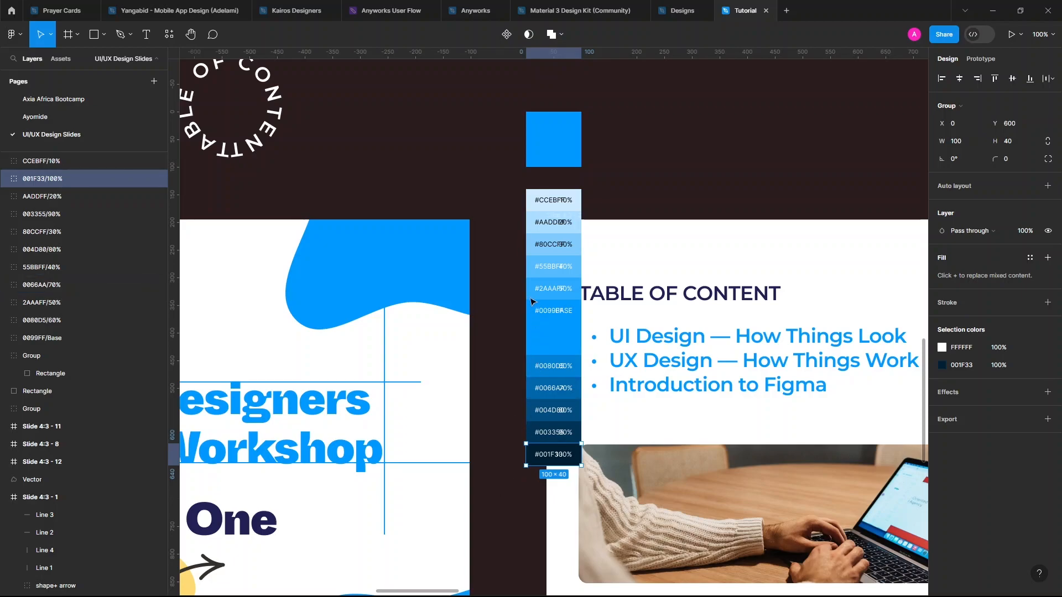
Delete the blue square, the grey square and all the generated tint and shade swatches
{"action": "left_click", "coordinate": [538, 183]}
{"action": "left_click", "coordinate": [540, 135]}
{"action": "key", "text": "Delete"}
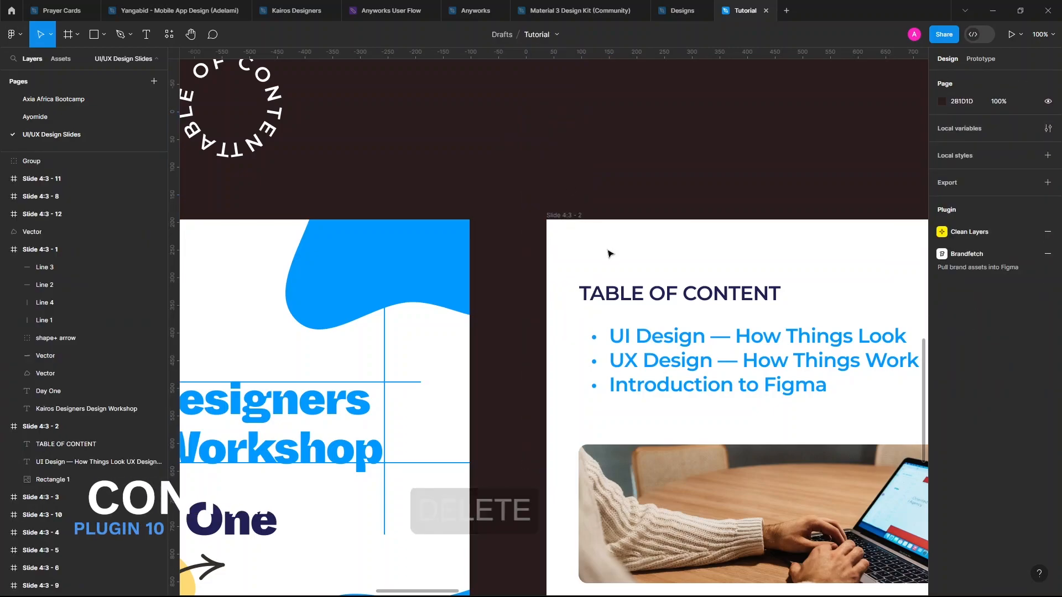
Search the plugins for "Co" and run Contrast on the "TABLE OF CONTENT" heading of Slide 4:3 - 2
{"action": "left_click", "coordinate": [620, 293]}
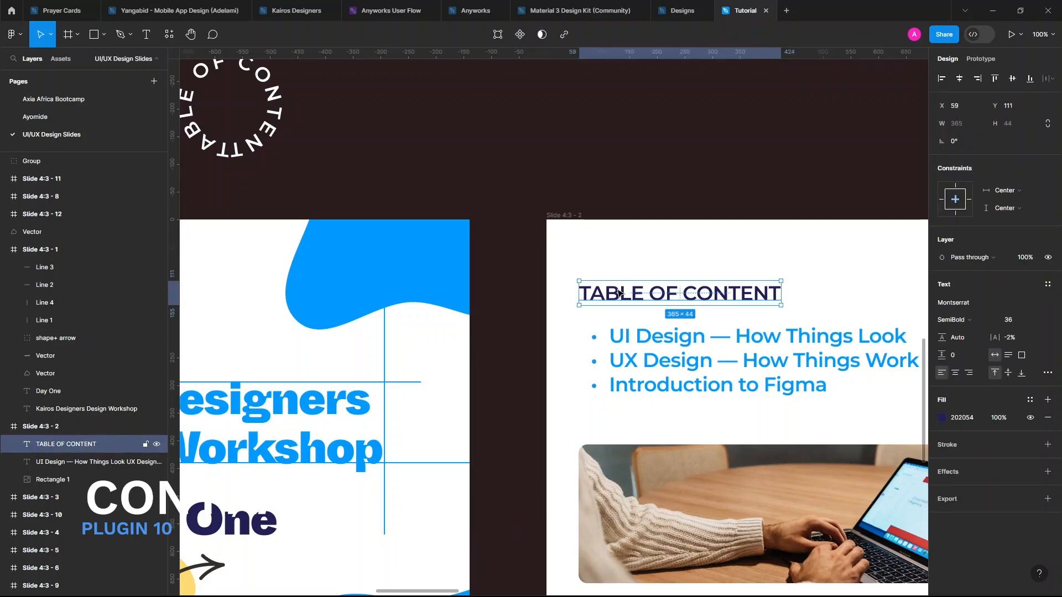
{"action": "left_click", "coordinate": [169, 34]}
{"action": "type", "text": "Co"}
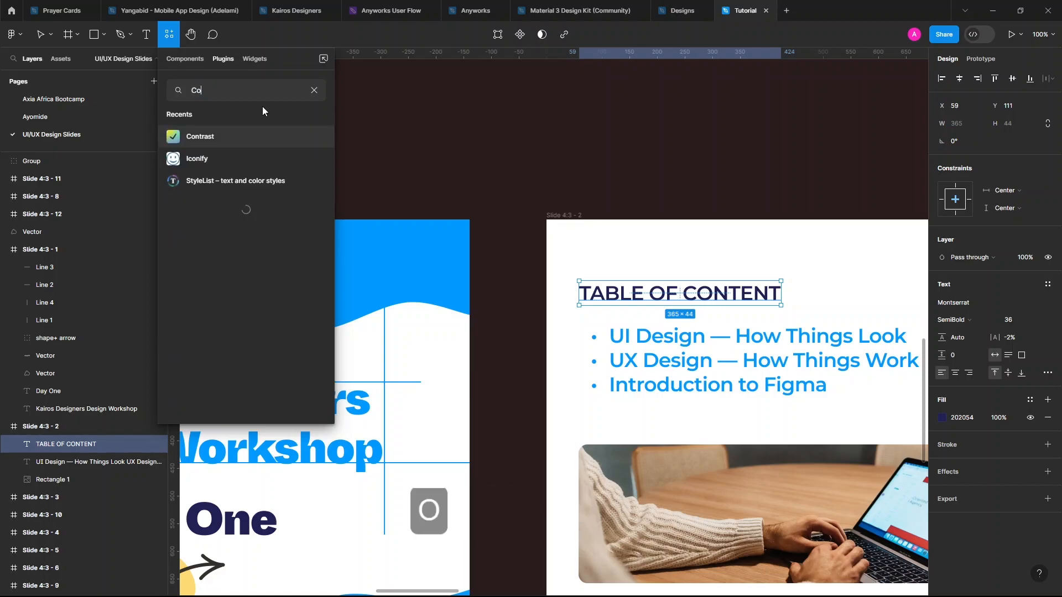
{"action": "left_click", "coordinate": [225, 138]}
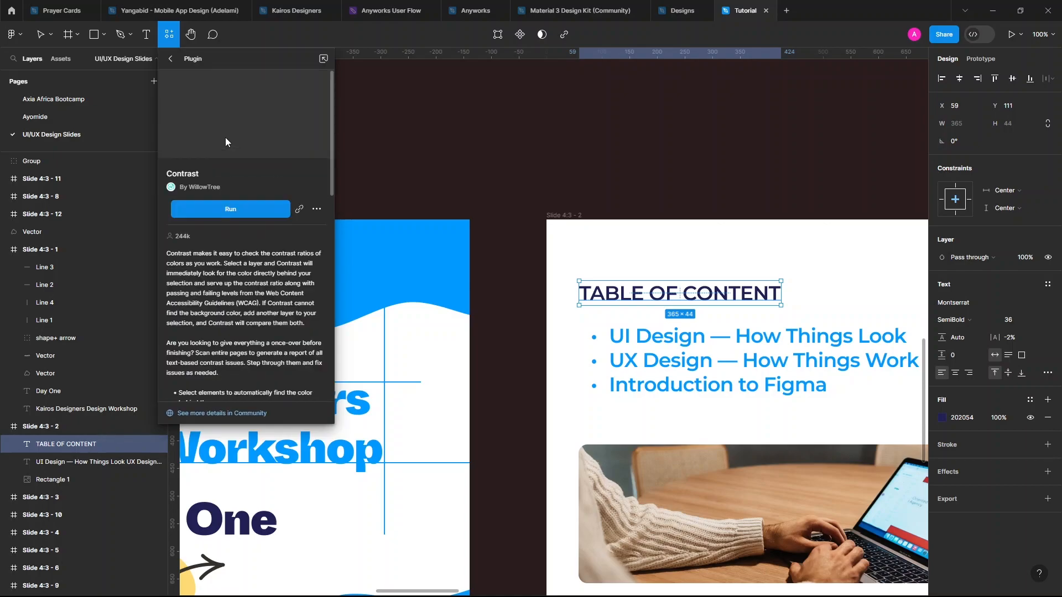
{"action": "left_click", "coordinate": [237, 209]}
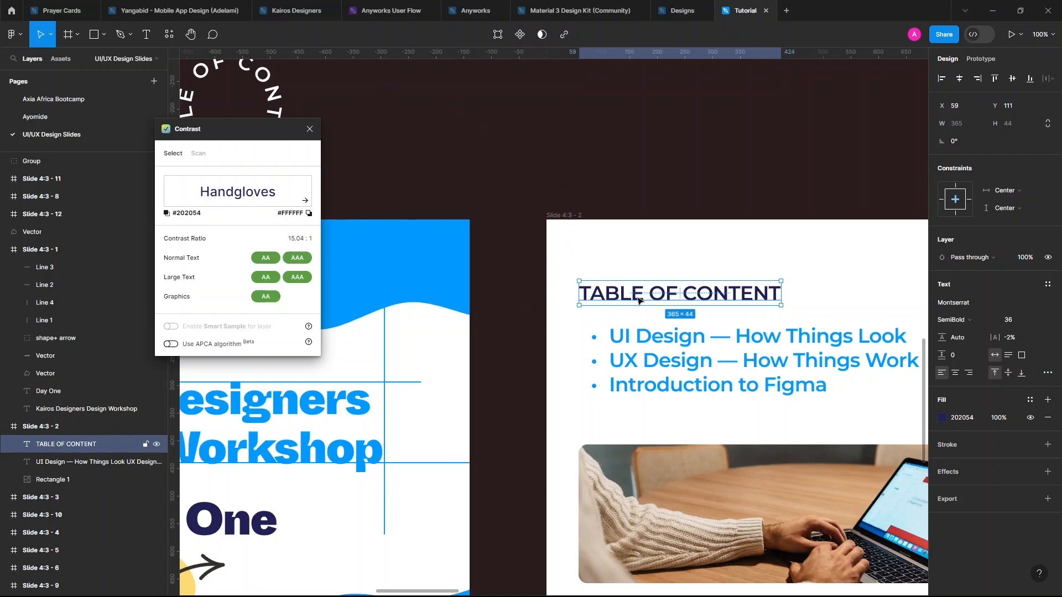
Check the contrast of the blue bulleted list on Slide 4:3 - 2 and the "Day One" text on Slide 4:3 - 1
{"action": "left_click", "coordinate": [647, 342]}
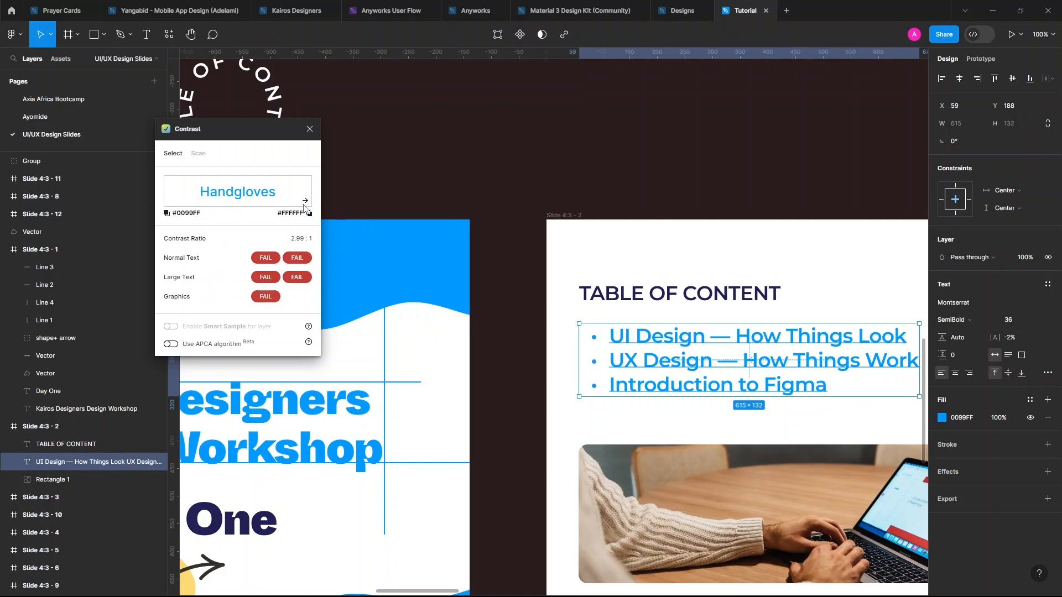
{"action": "key", "text": "Escape"}
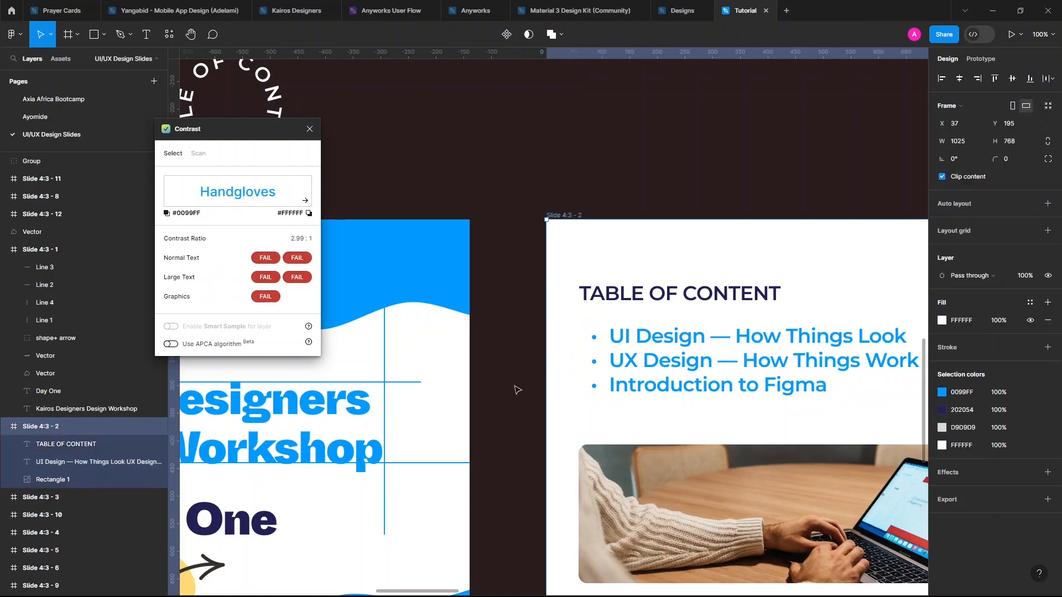
{"action": "scroll", "coordinate": [517, 386], "scroll_direction": "left", "scroll_amount": 3}
{"action": "scroll", "coordinate": [516, 386], "scroll_direction": "down", "scroll_amount": 1}
{"action": "left_click", "coordinate": [276, 500]}
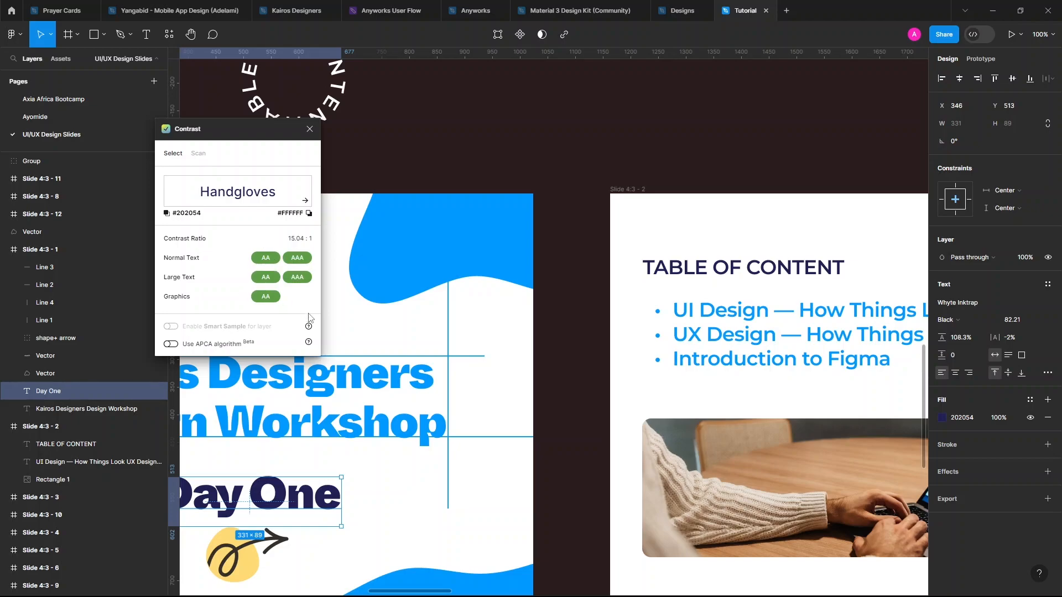
Check the contrast of the blue wave at the bottom of Slide 4:3 - 1, including its text and graphics ratings
{"action": "scroll", "coordinate": [442, 349], "scroll_direction": "left", "scroll_amount": 5}
{"action": "scroll", "coordinate": [441, 348], "scroll_direction": "down", "scroll_amount": 3}
{"action": "scroll", "coordinate": [441, 348], "scroll_direction": "left", "scroll_amount": 2}
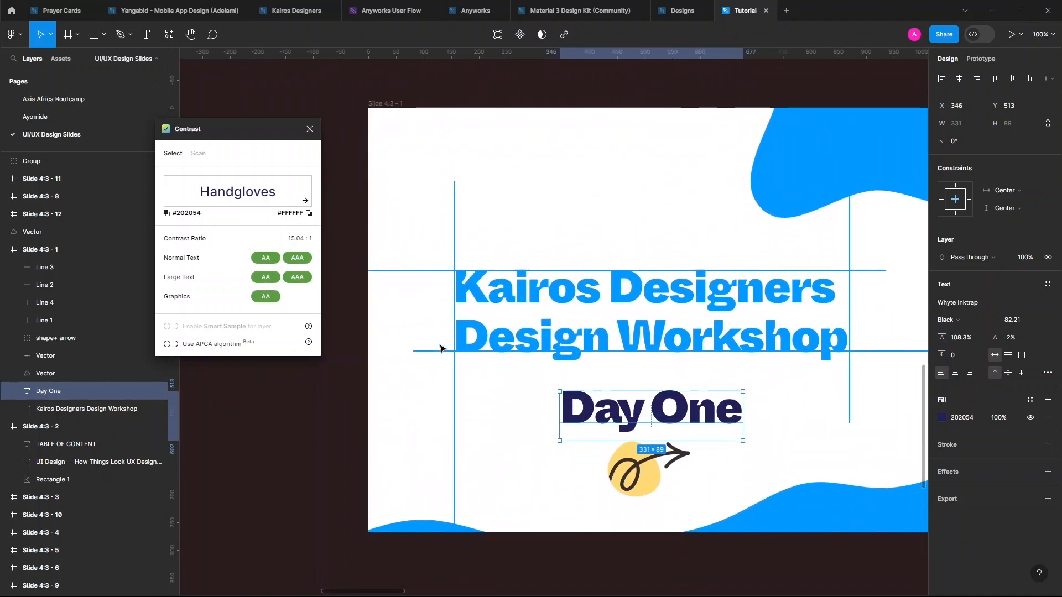
{"action": "left_click", "coordinate": [828, 522]}
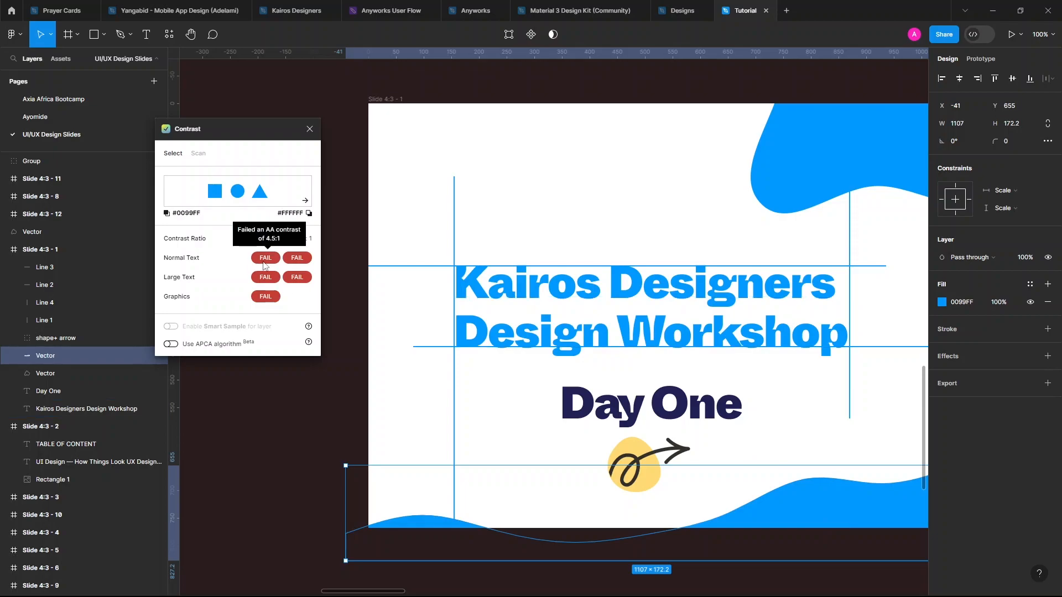
{"action": "mouse_move", "coordinate": [299, 261]}
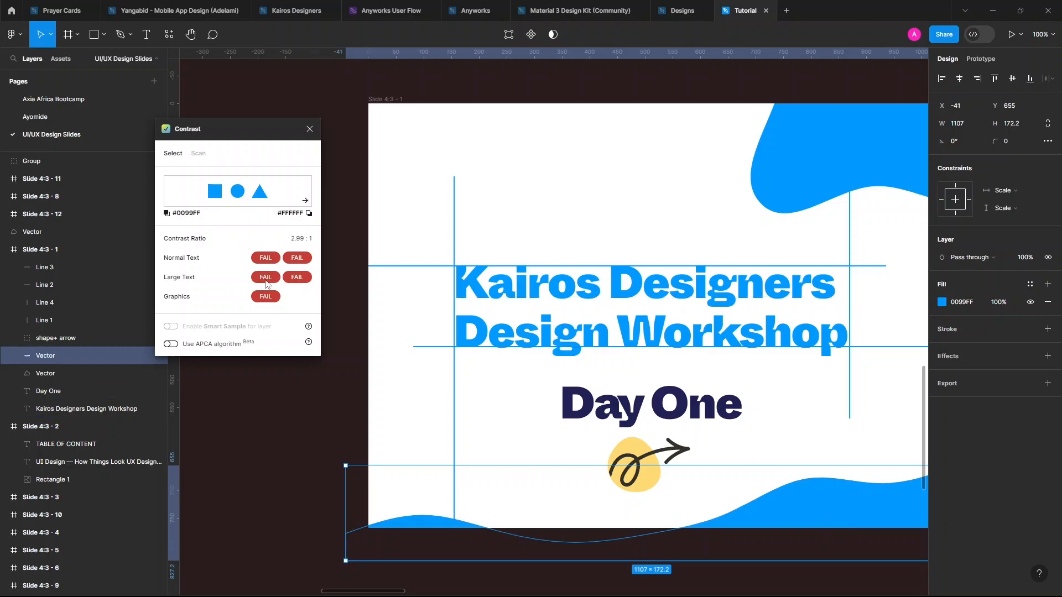
{"action": "mouse_move", "coordinate": [271, 302]}
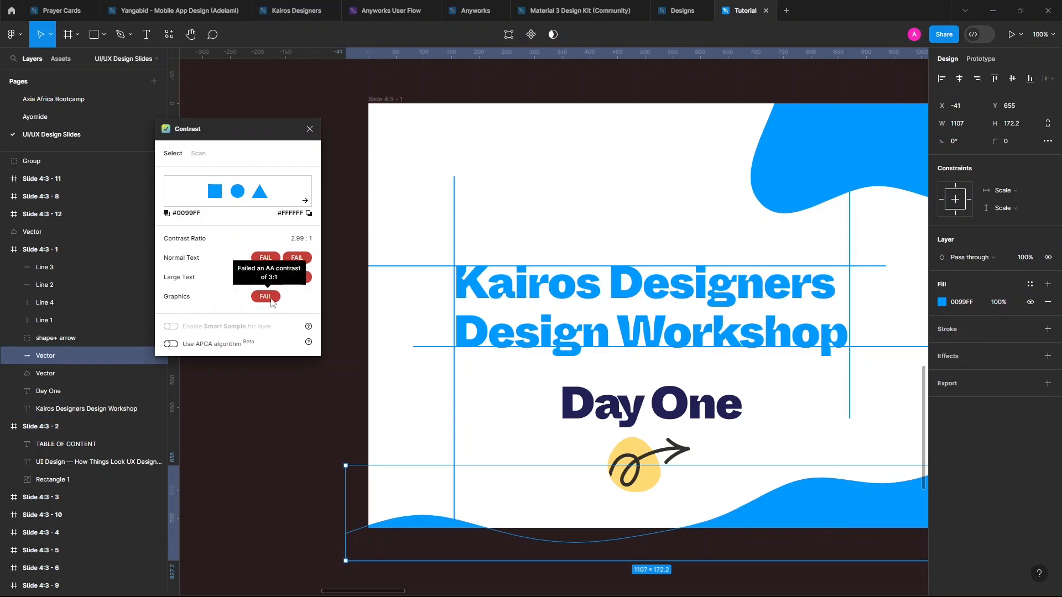
Darken the "Kairos Designers Design Workshop" title's fill to 00539B while checking its contrast, and close the Contrast plugin
{"action": "left_click", "coordinate": [588, 336]}
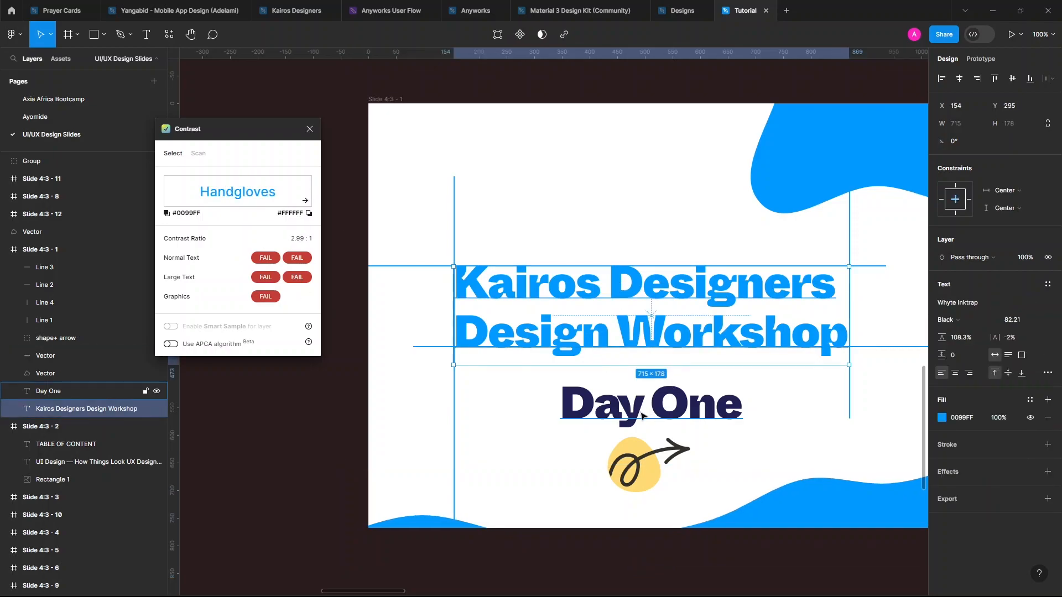
{"action": "mouse_move", "coordinate": [264, 260]}
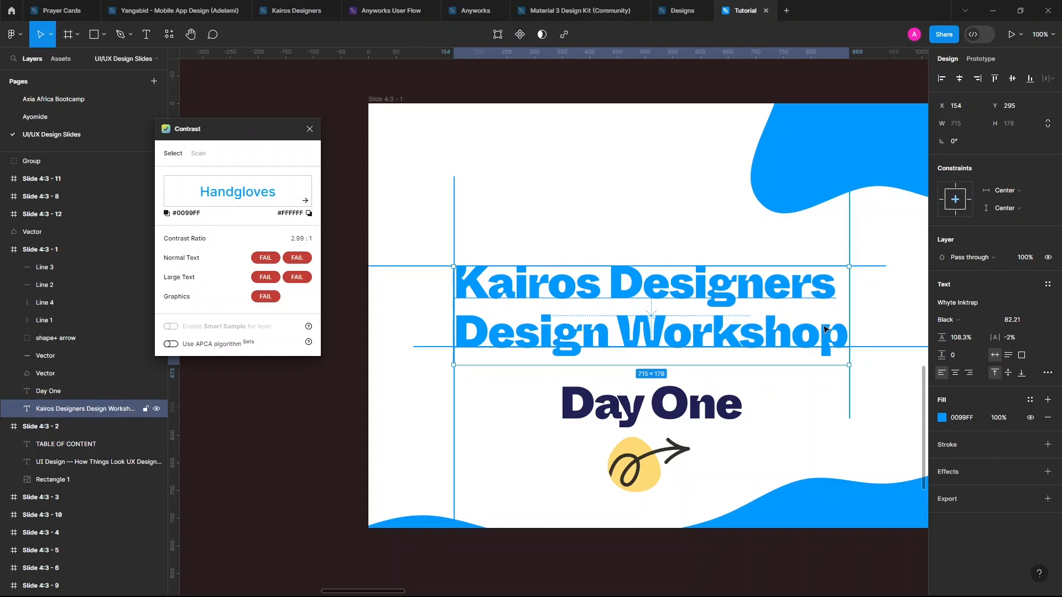
{"action": "left_click", "coordinate": [974, 422]}
{"action": "key", "text": "shift+Up"}
{"action": "key", "text": "shift+Up"}
{"action": "key", "text": "shift+Down"}
{"action": "key", "text": "shift+Down"}
{"action": "key", "text": "shift+Down"}
{"action": "key", "text": "shift+Down"}
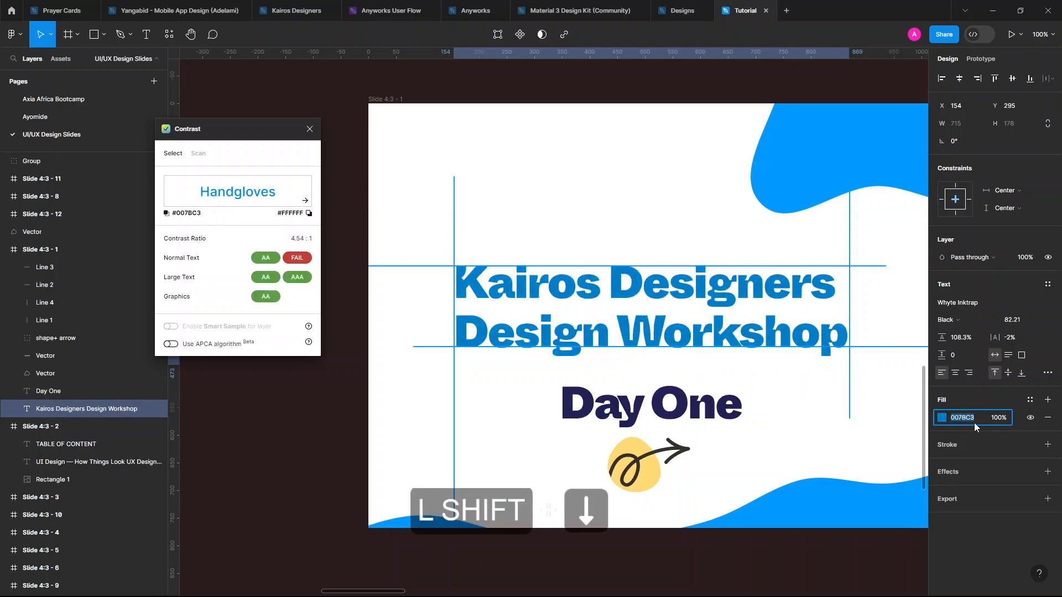
{"action": "key", "text": "shift+Down"}
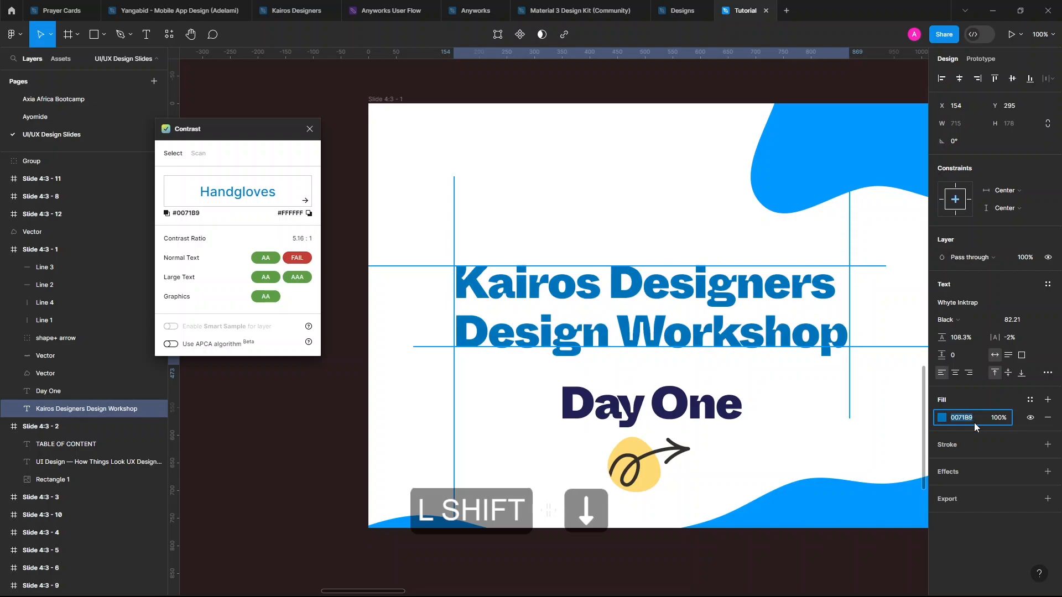
{"action": "key", "text": "shift+Down"}
{"action": "key", "text": "shift+Down"}
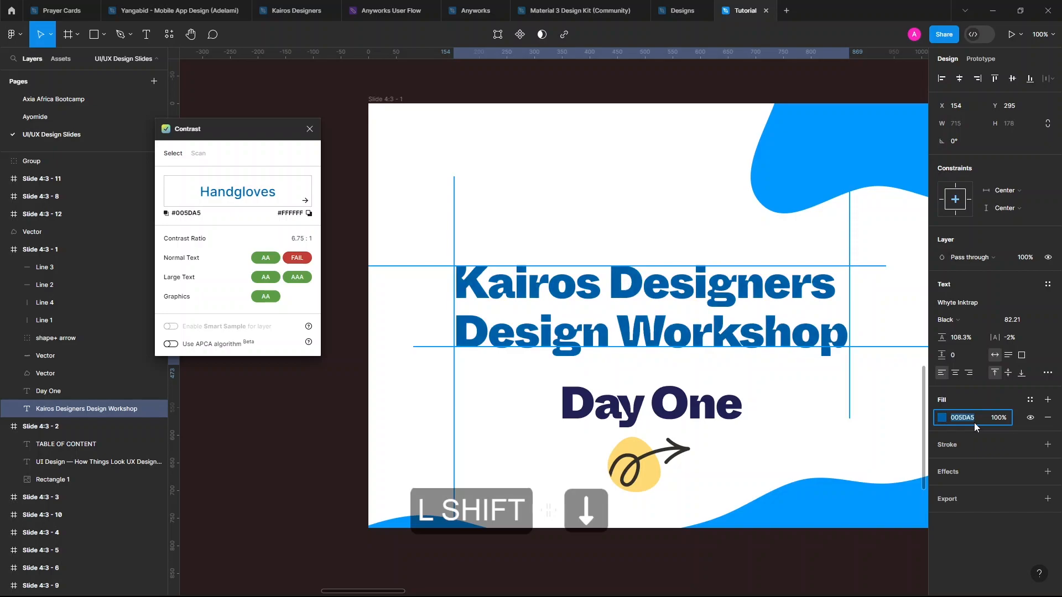
{"action": "key", "text": "shift+Down"}
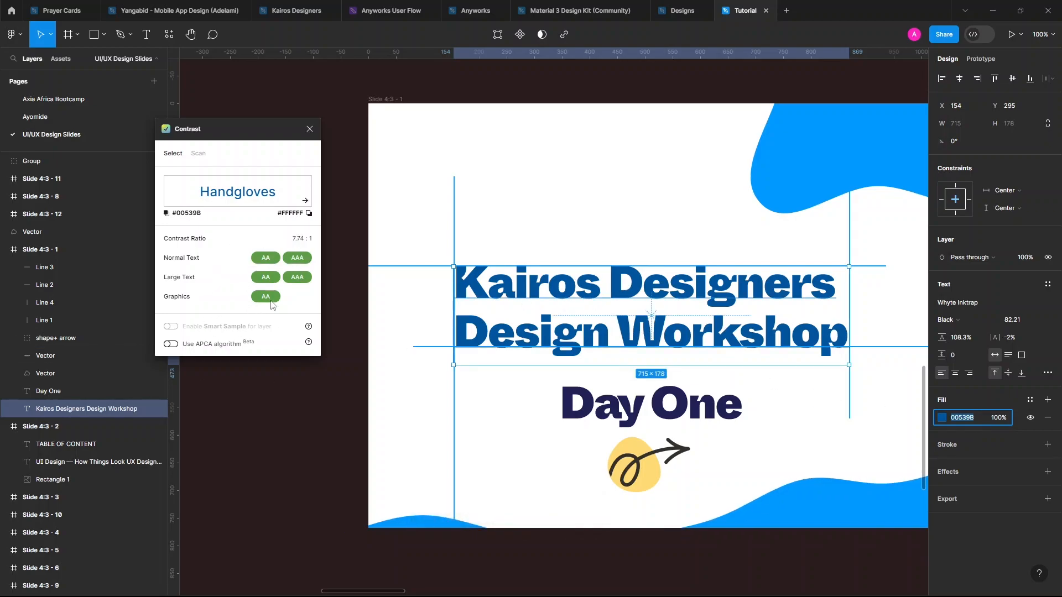
{"action": "left_click", "coordinate": [310, 129]}
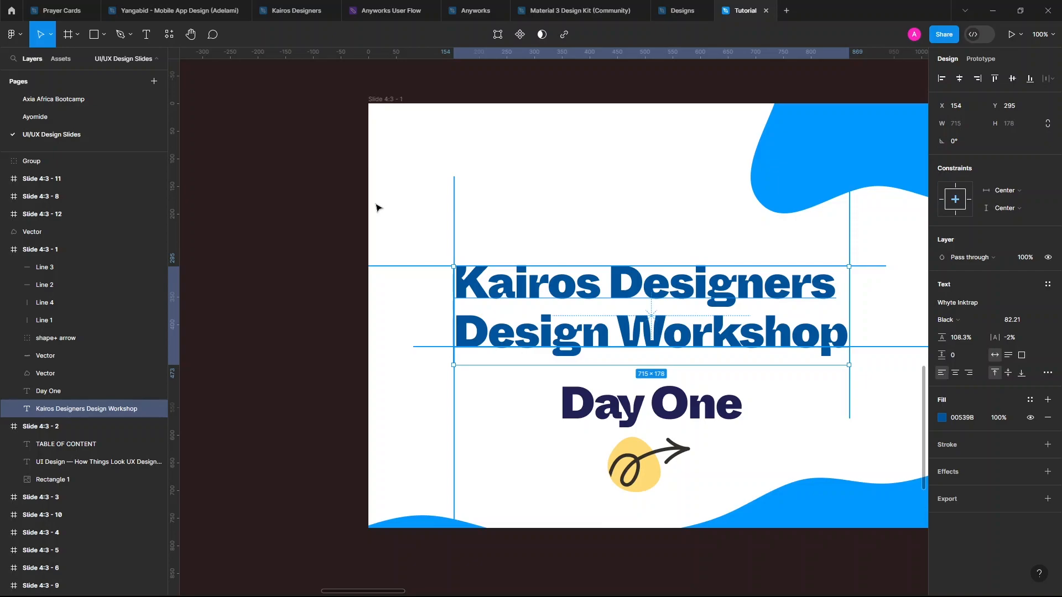
{"action": "scroll", "coordinate": [376, 208], "scroll_direction": "down", "scroll_amount": 5}
{"action": "scroll", "coordinate": [376, 207], "scroll_direction": "up", "scroll_amount": 5}
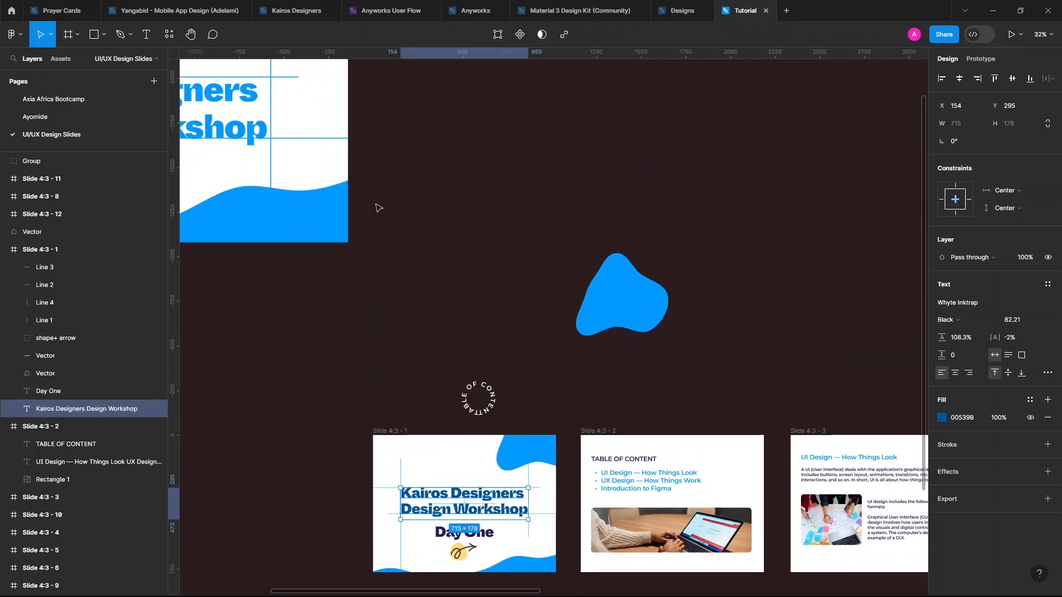
{"action": "scroll", "coordinate": [378, 207], "scroll_direction": "up", "scroll_amount": 3}
{"action": "scroll", "coordinate": [378, 207], "scroll_direction": "left", "scroll_amount": 2}
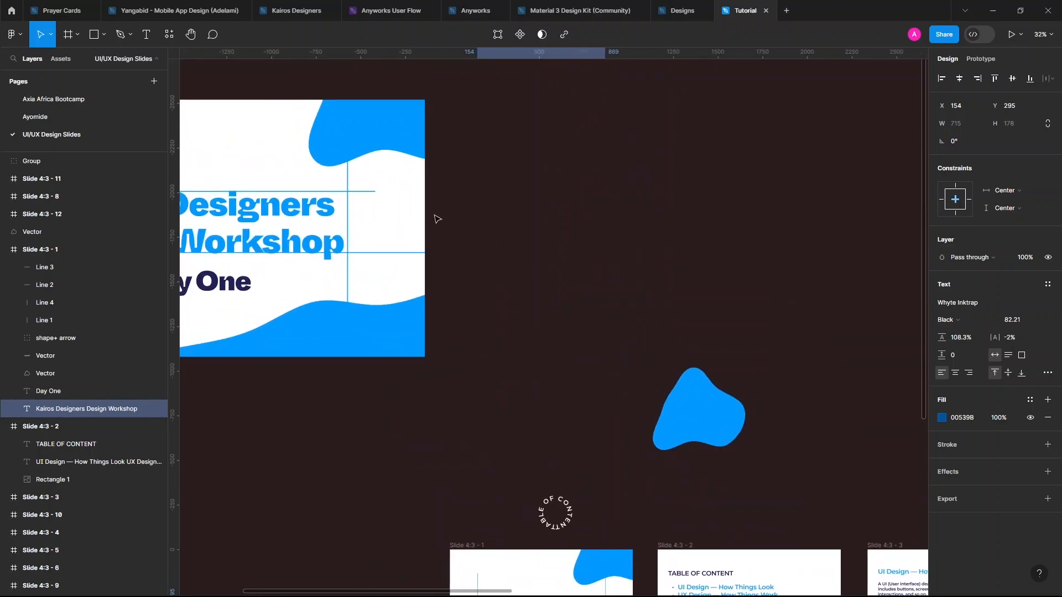